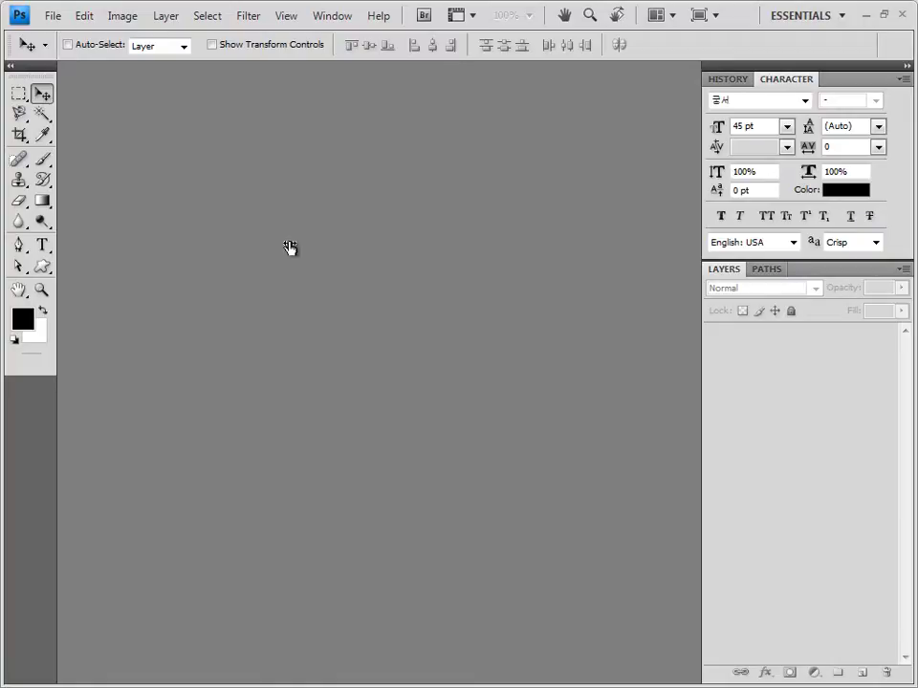
# - Create a 400 × 500 pixel RGB document at 72 pixels/inch with a white background, and float it in its own window
pyautogui.hotkey('ctrl', 'n')
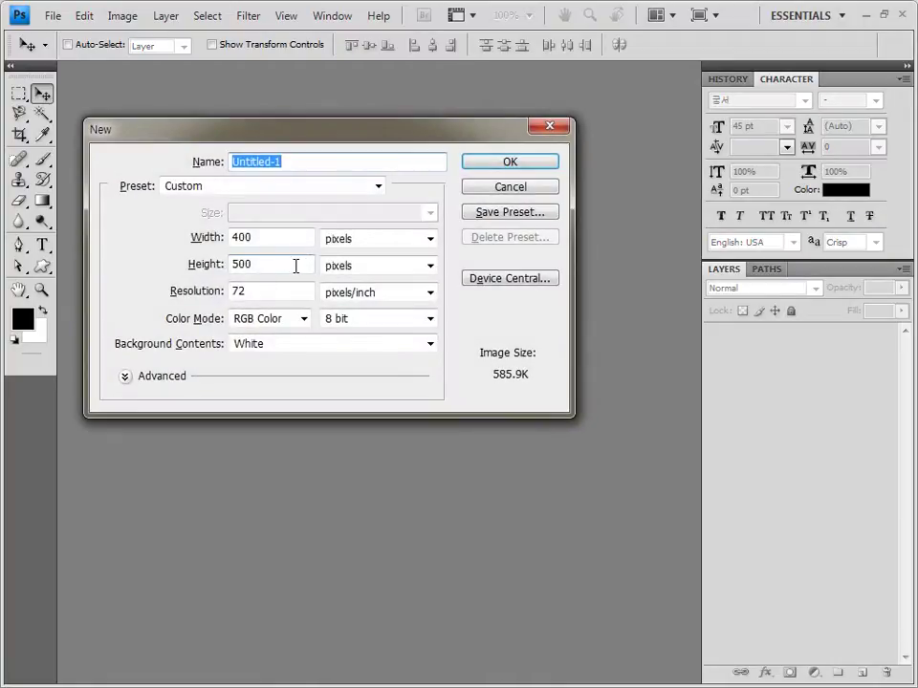
pyautogui.click(298, 240)
pyautogui.click(292, 263)
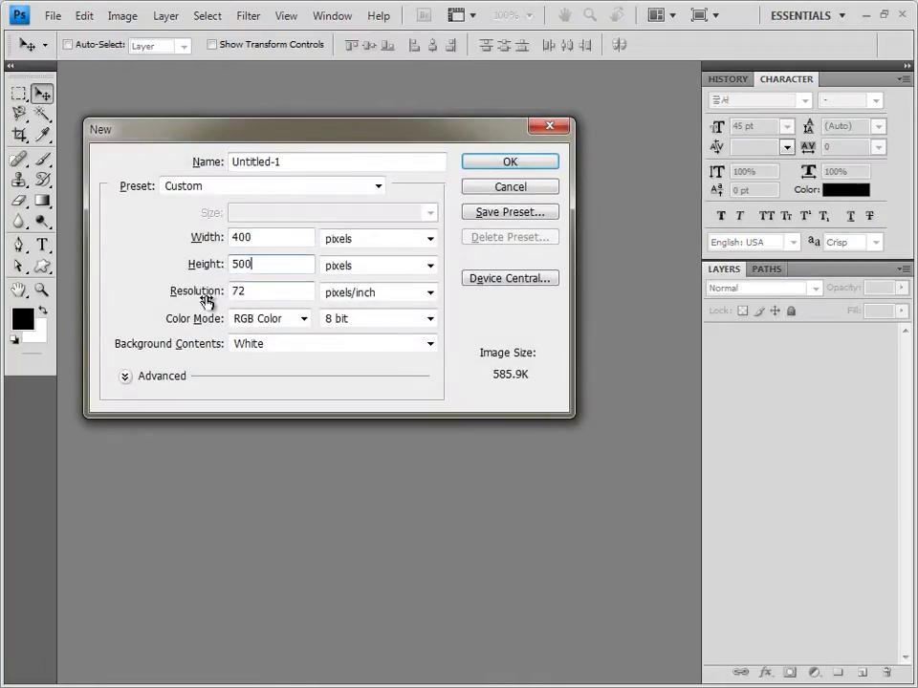
pyautogui.click(266, 290)
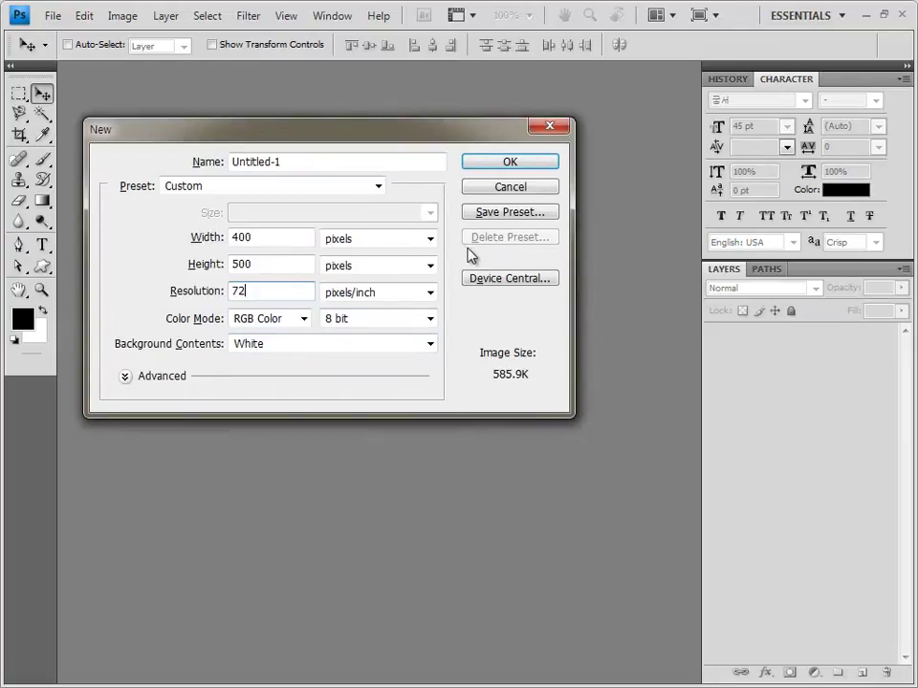
pyautogui.click(508, 162)
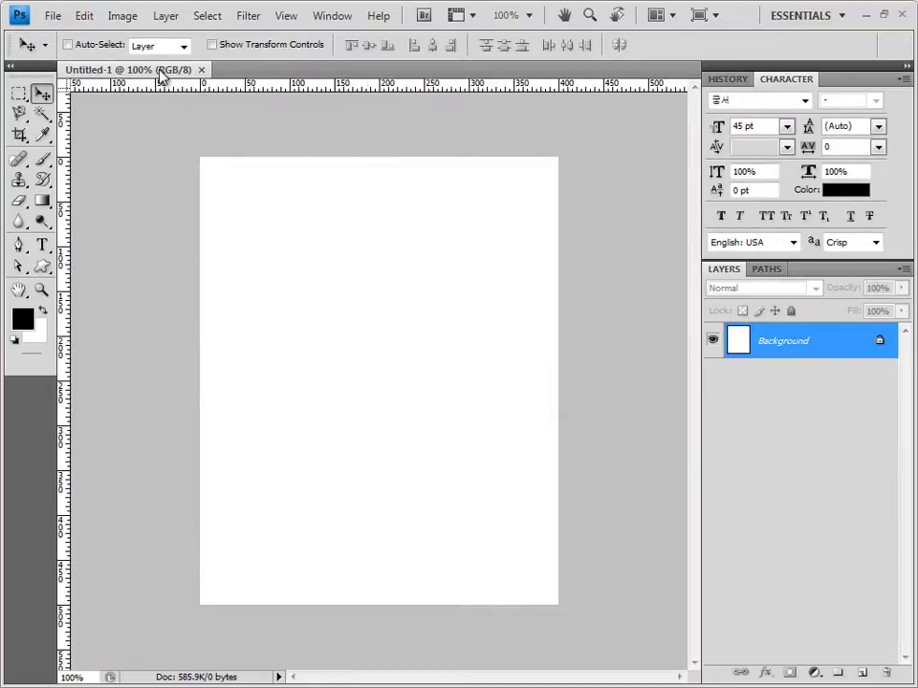
pyautogui.moveTo(162, 77); pyautogui.dragTo(221, 163)
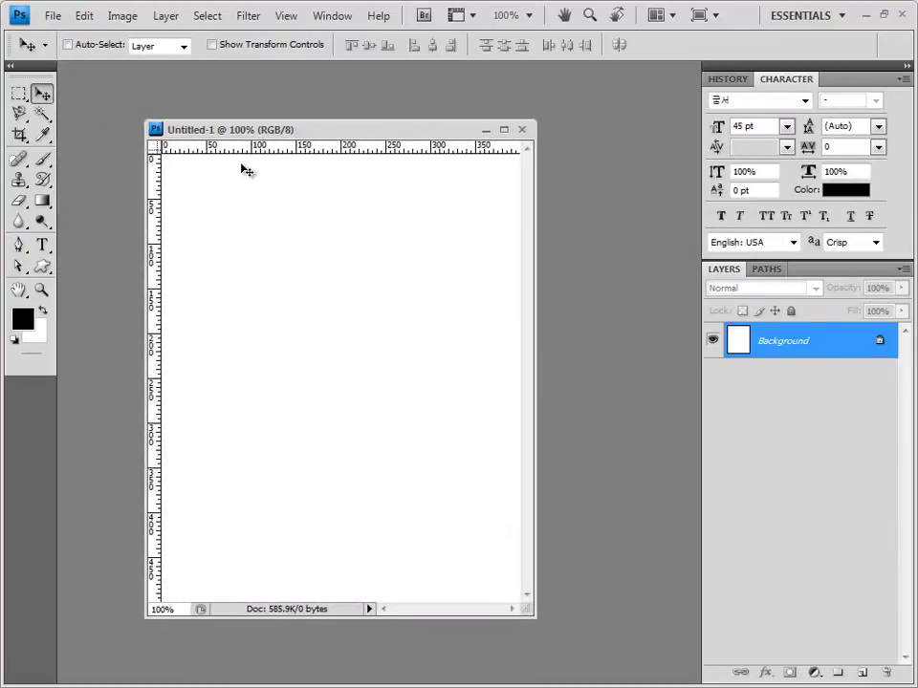
# - Keep the ruler units in pixels and overlay lines on the canvas every 100 pixels in both directions
pyautogui.rightClick(242, 150)
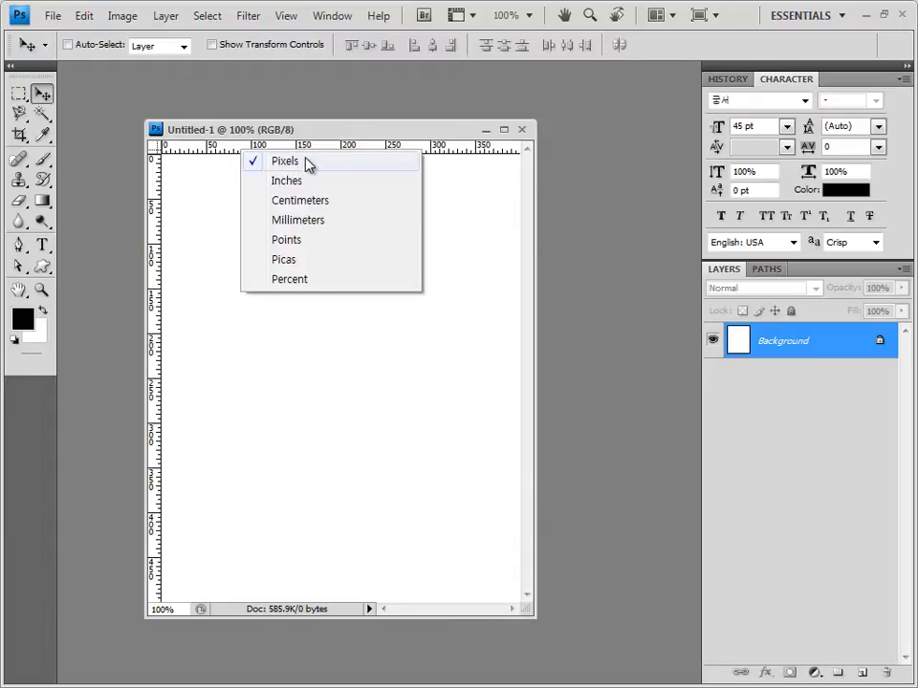
pyautogui.click(231, 158)
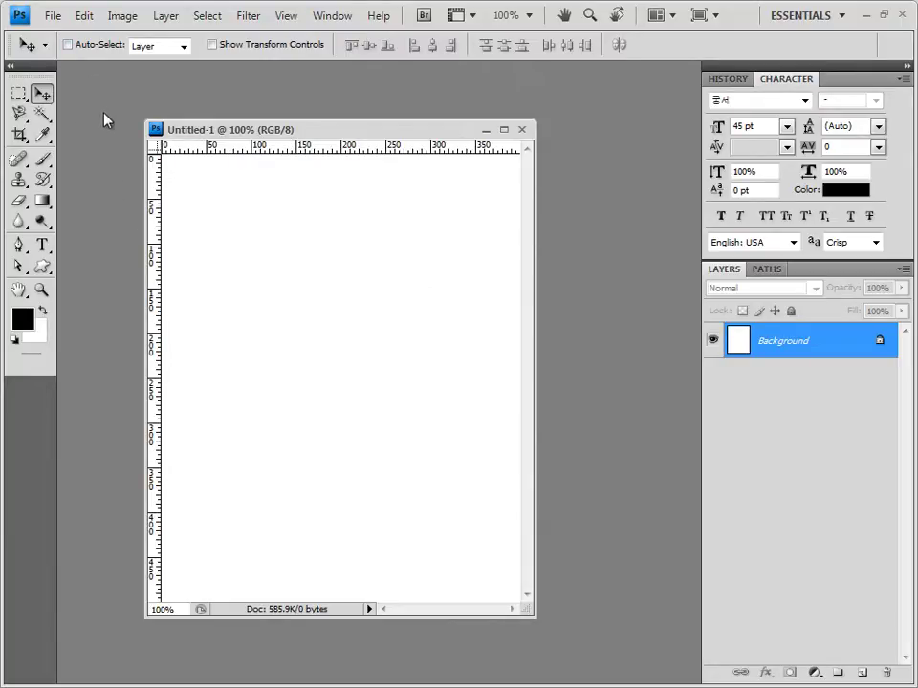
pyautogui.hotkey('ctrl', "'")
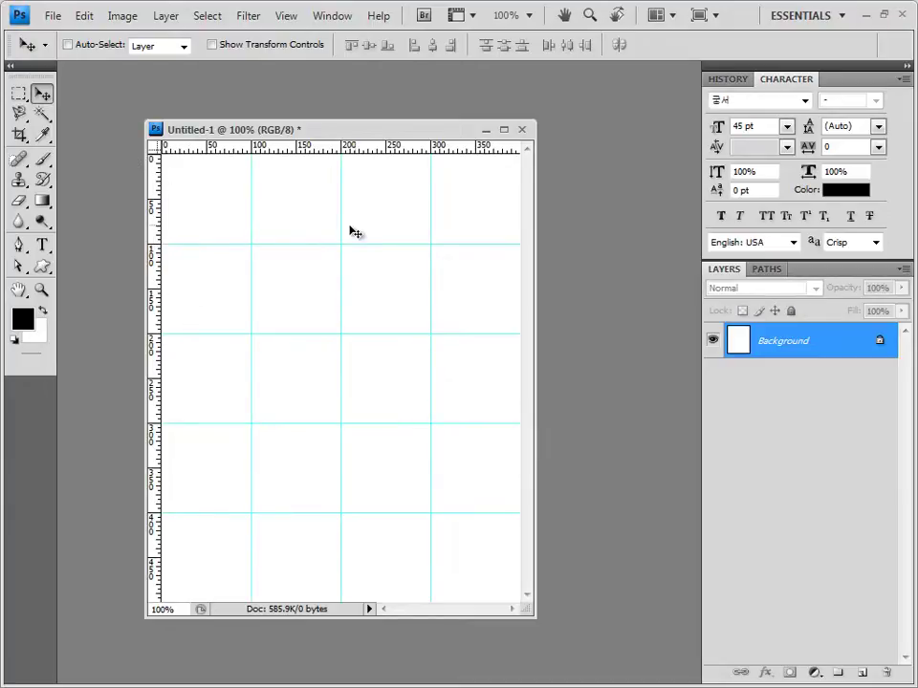
# - Save the document in Photoshop format as 1 in the GTQ folder and reposition its window
pyautogui.click(53, 16)
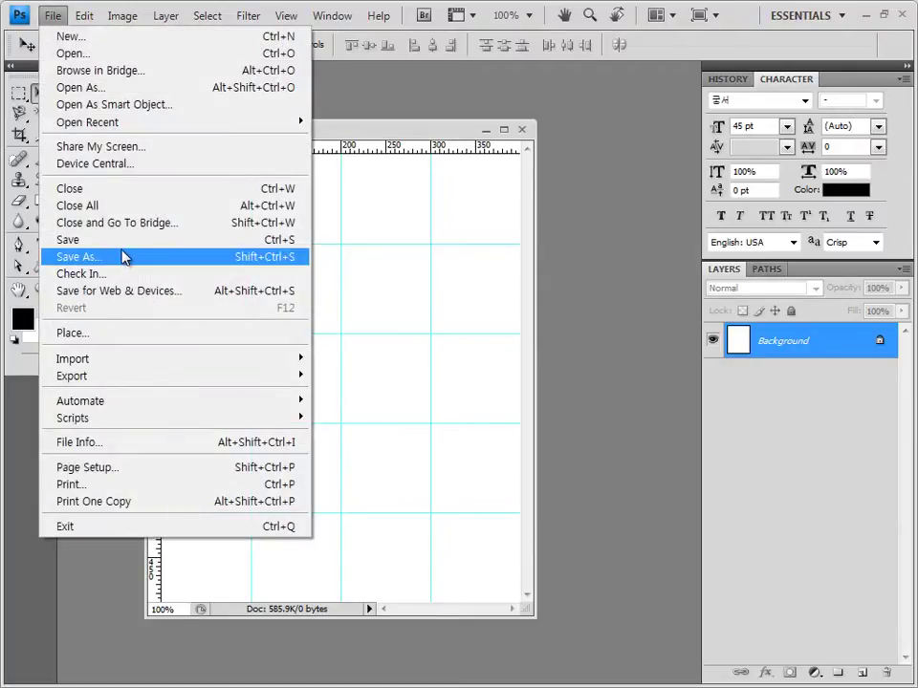
pyautogui.click(124, 256)
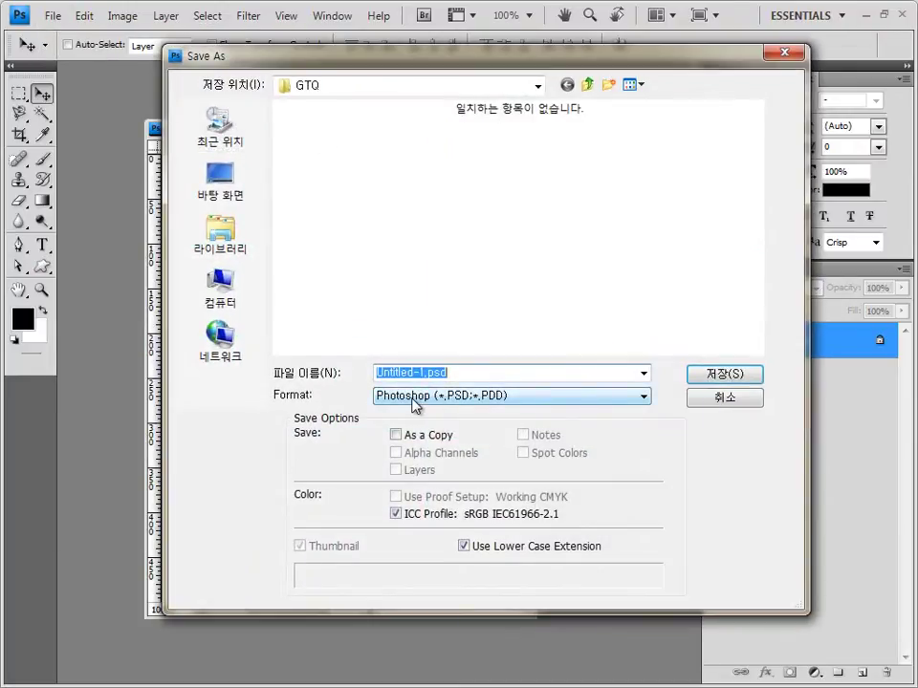
pyautogui.write('1')
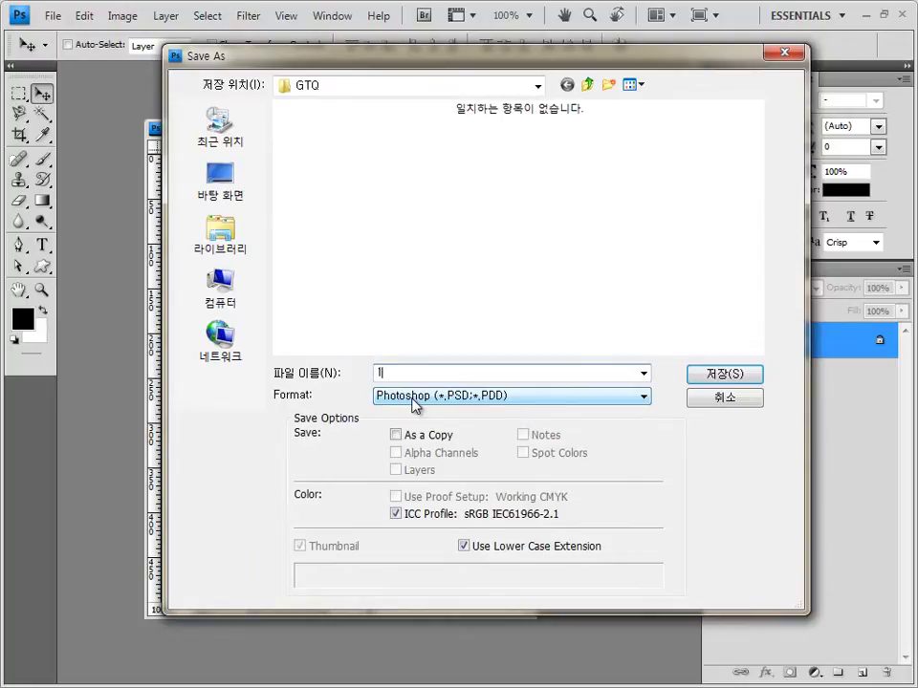
pyautogui.press('Return')
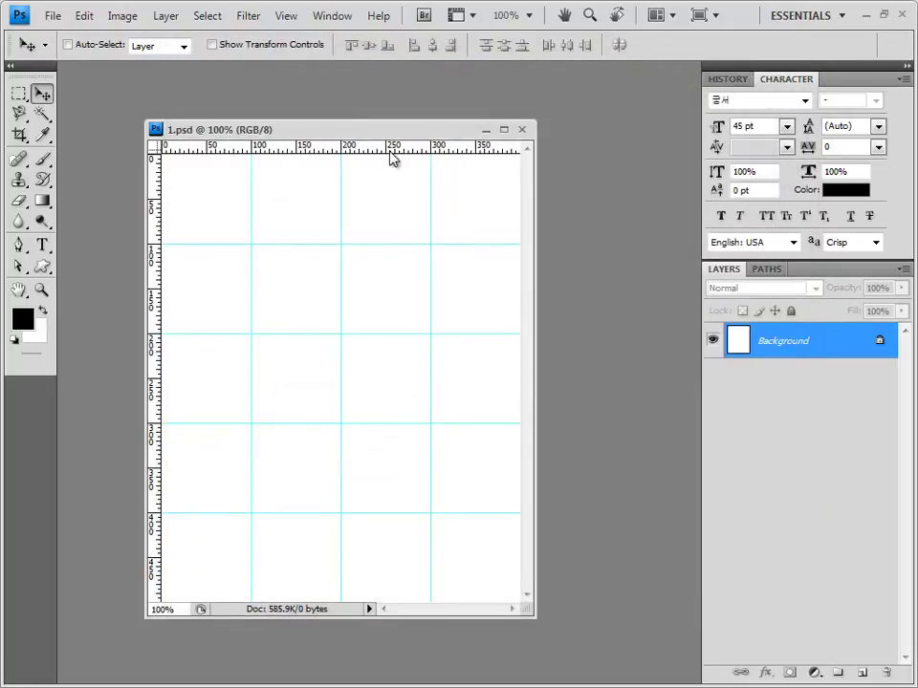
pyautogui.moveTo(381, 134); pyautogui.dragTo(365, 101)
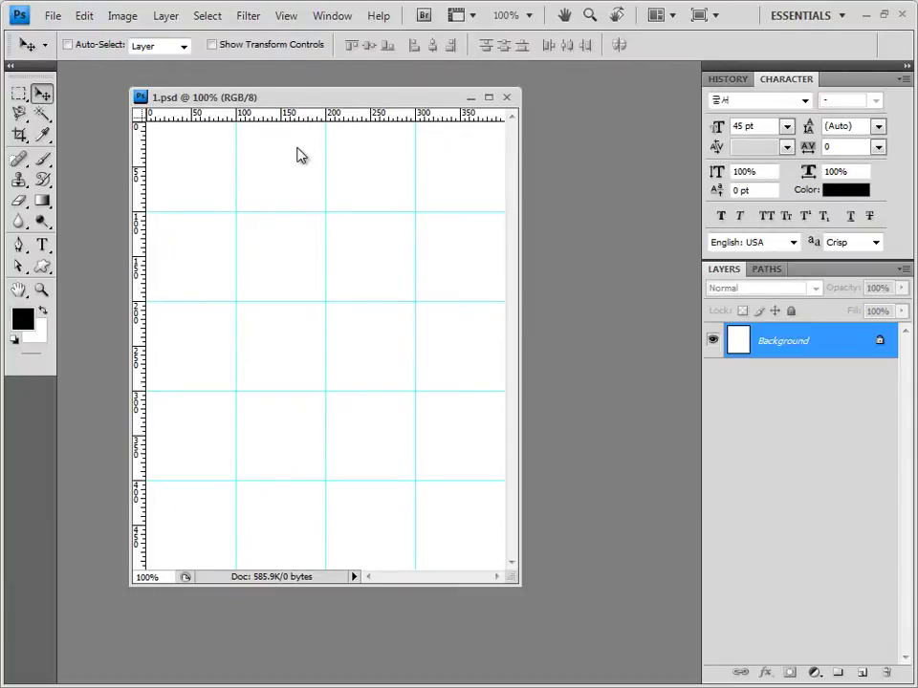
pyautogui.moveTo(252, 97); pyautogui.dragTo(331, 159)
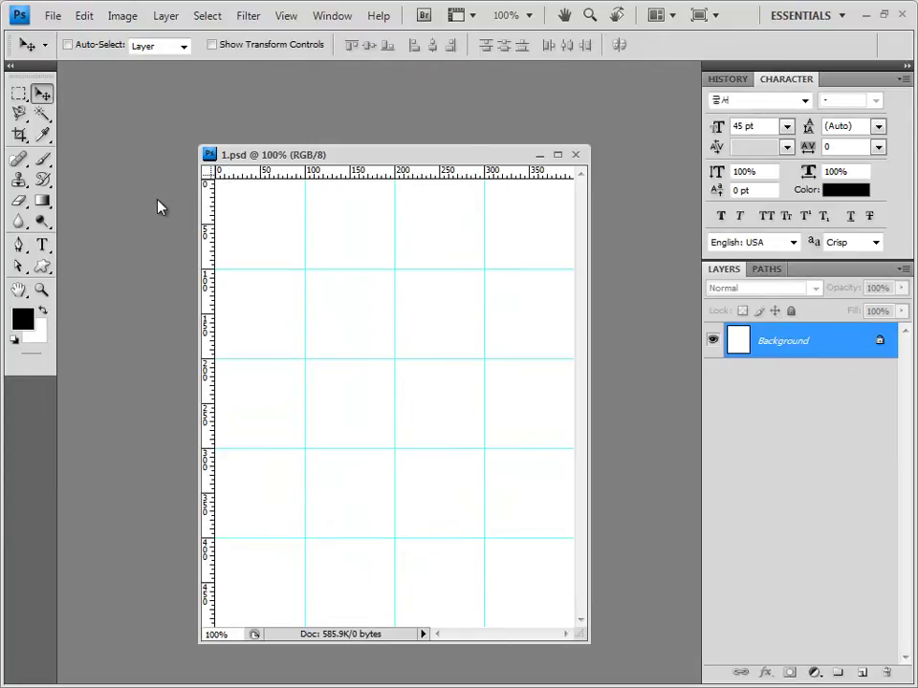
# - Open the staircase photo 1급-1.JPG from the 기출문제10 folder in Photoshop and float it in its own window
pyautogui.hotkey('alt', 'Tab')
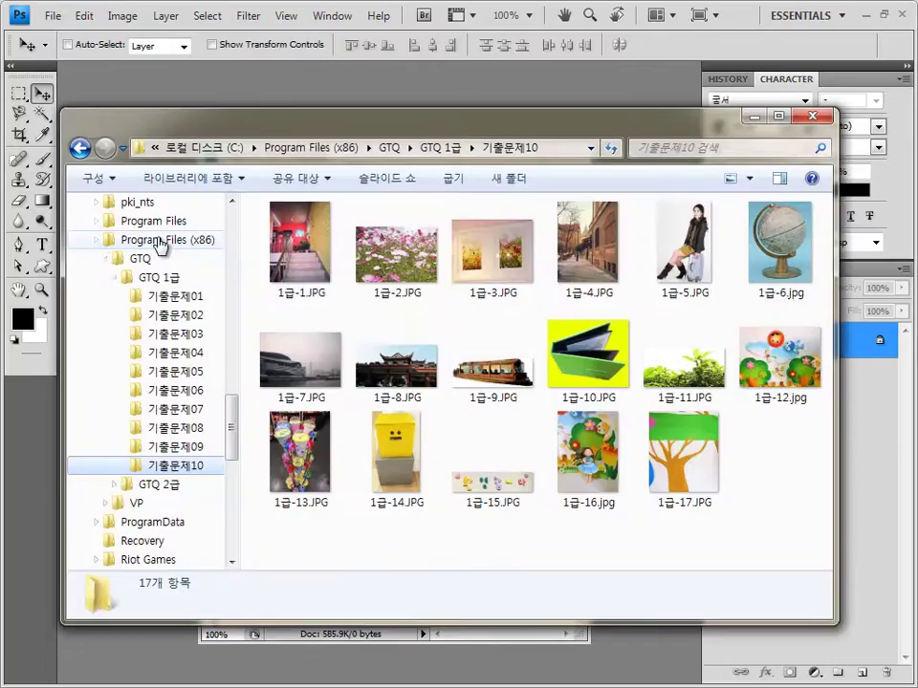
pyautogui.moveTo(287, 239); pyautogui.dragTo(216, 93)
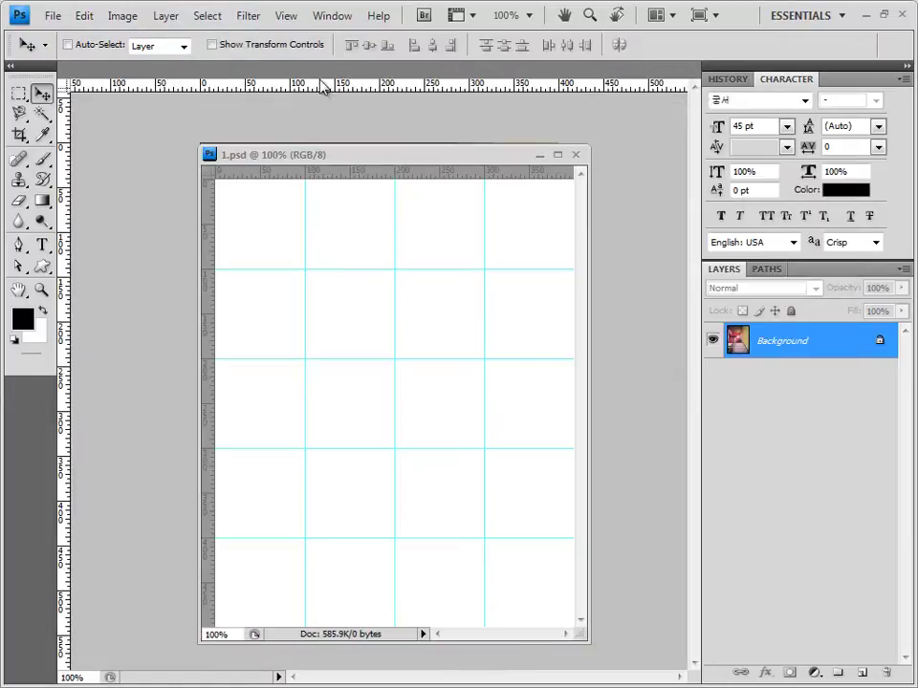
pyautogui.moveTo(122, 77); pyautogui.dragTo(139, 150)
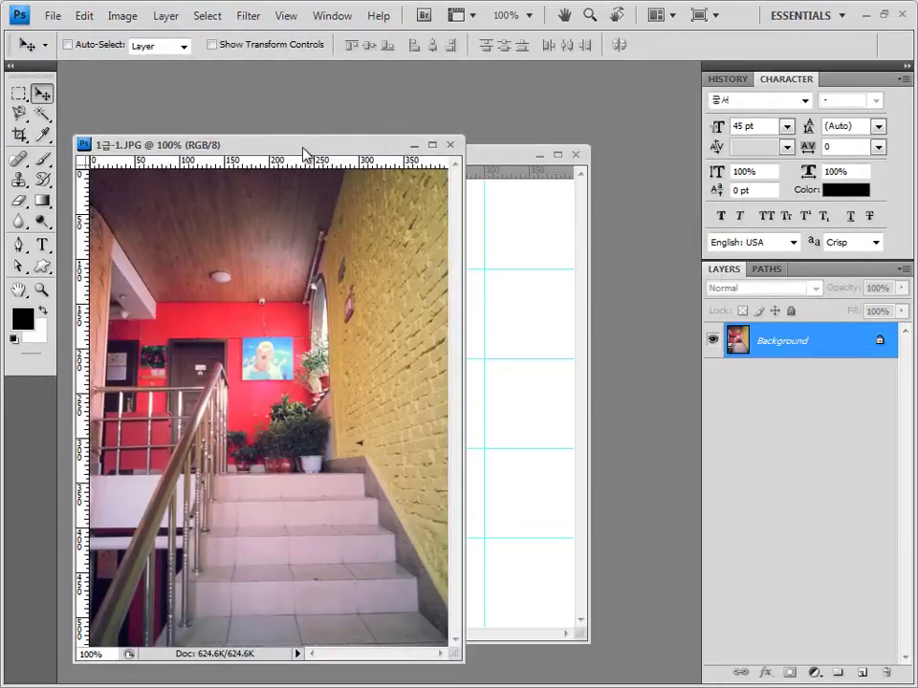
# - Copy the entire staircase photo, close its file, and paste it into 1.psd as a new layer
pyautogui.hotkey('ctrl', 'a')
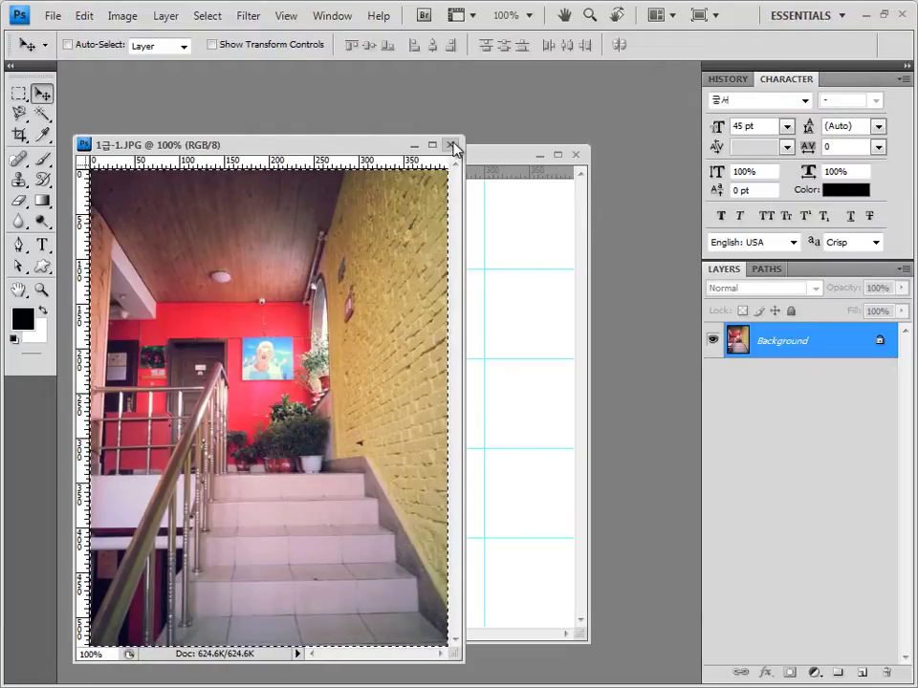
pyautogui.click(449, 145)
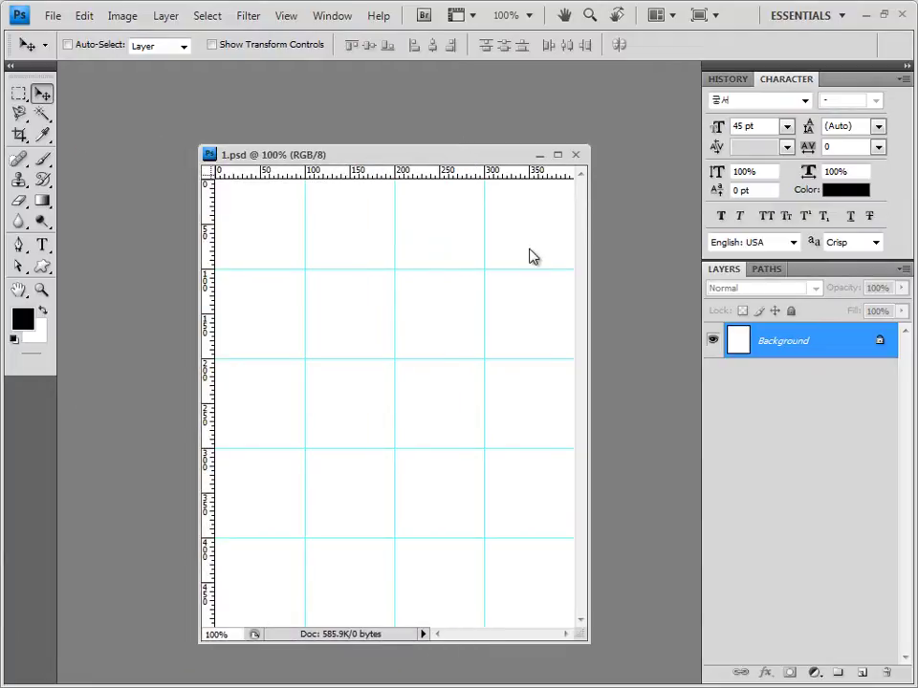
pyautogui.hotkey('ctrl', 'v')
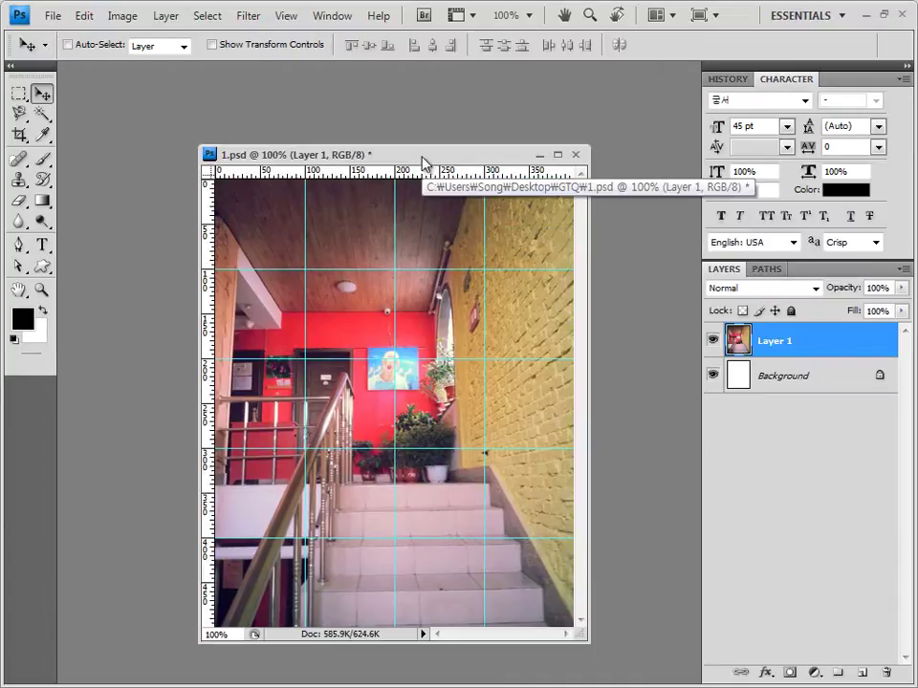
pyautogui.moveTo(423, 158); pyautogui.dragTo(400, 139)
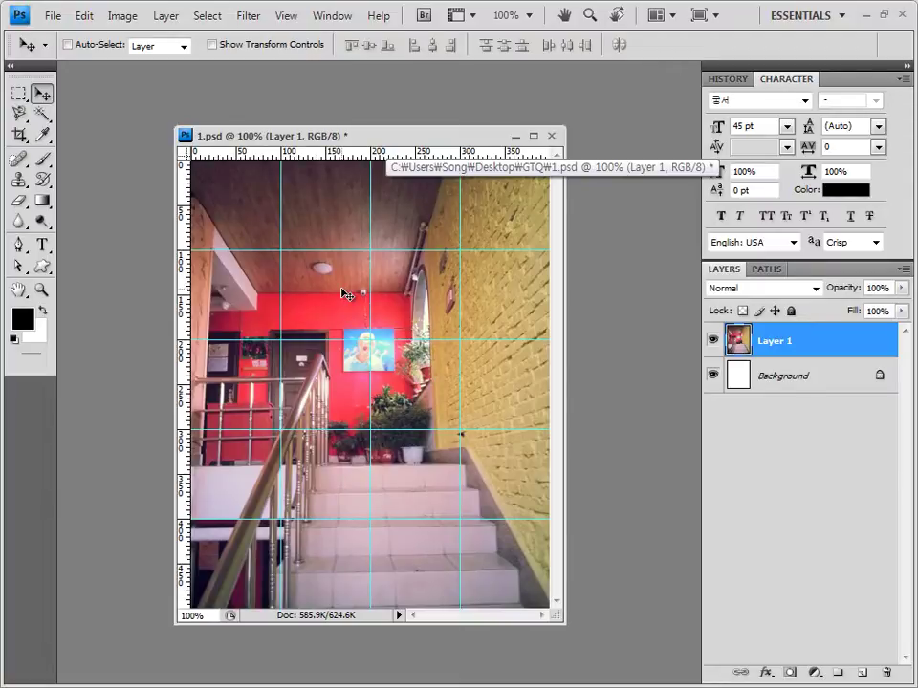
# - Apply the Rough Pastels filter to Layer 1 with stroke length 6, stroke detail 4, Canvas texture, 100% scaling and relief 20
pyautogui.click(248, 16)
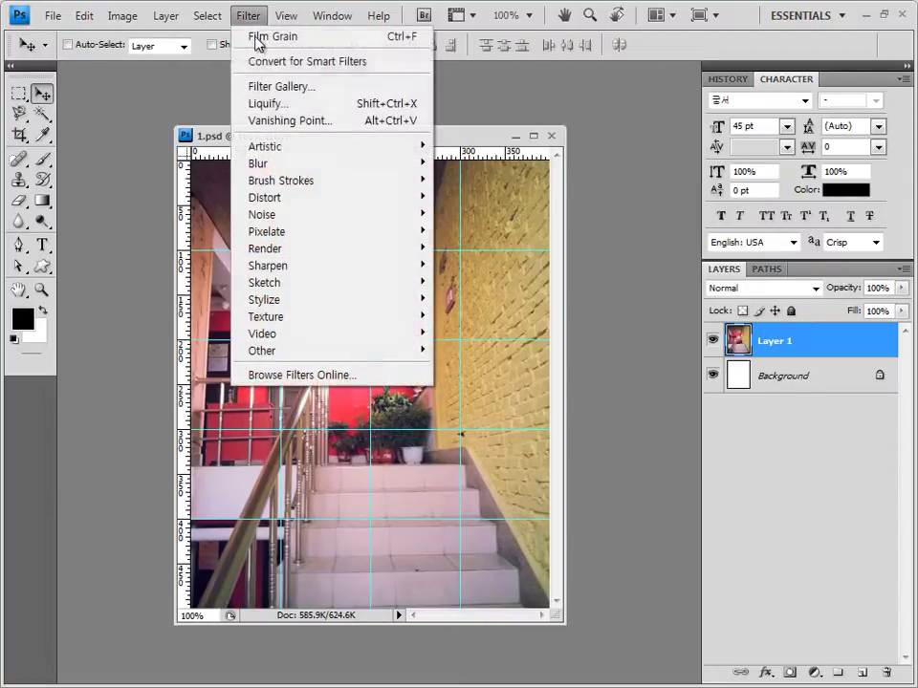
pyautogui.moveTo(277, 146)
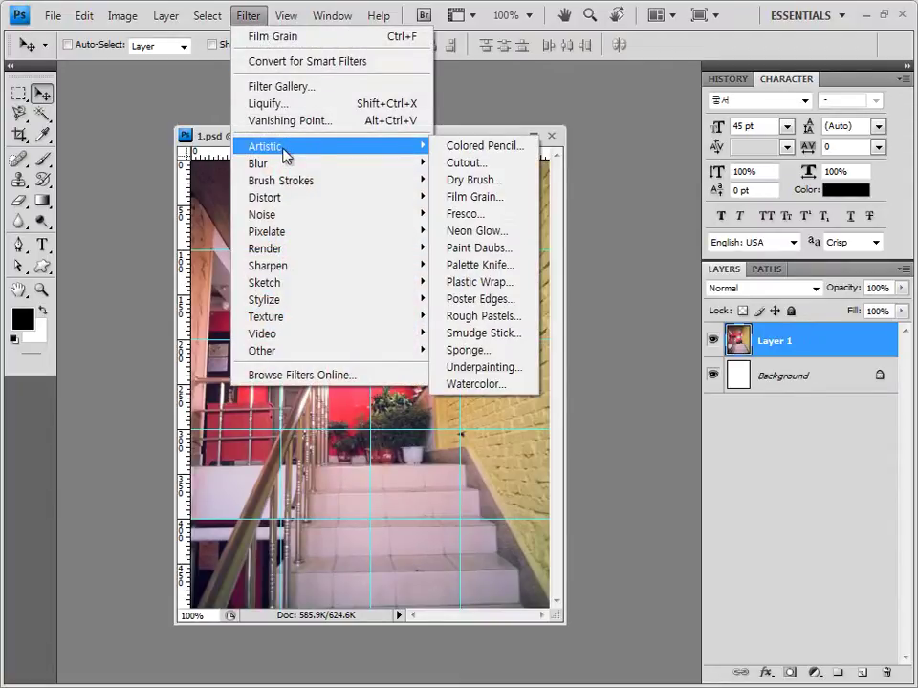
pyautogui.click(504, 315)
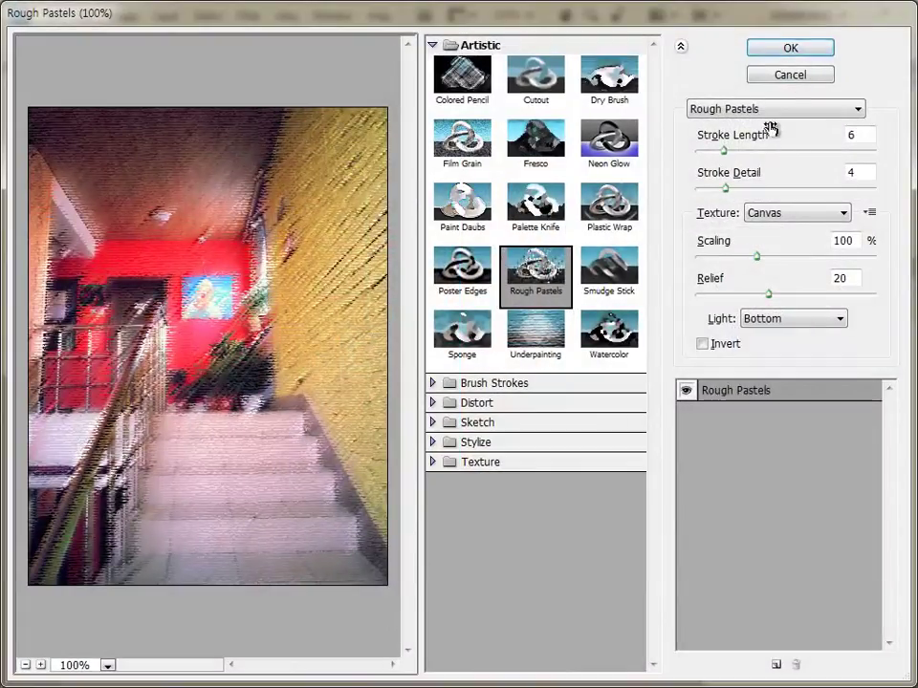
pyautogui.click(801, 52)
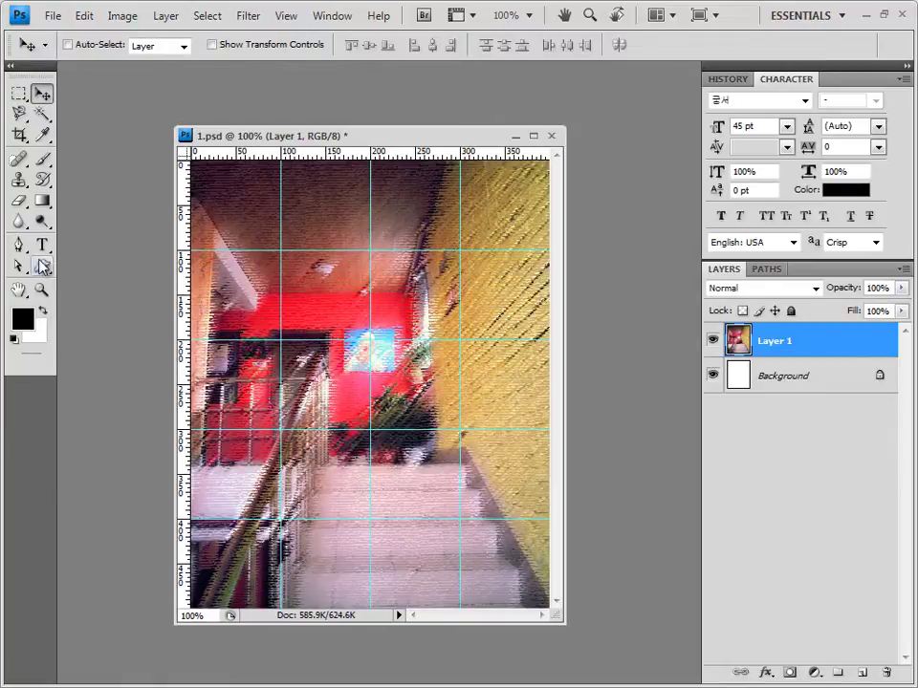
# - Draw a closed vase-shaped path with the Pen tool, about 75 × 190 pixels, over the lower stair railing
pyautogui.click(19, 245)
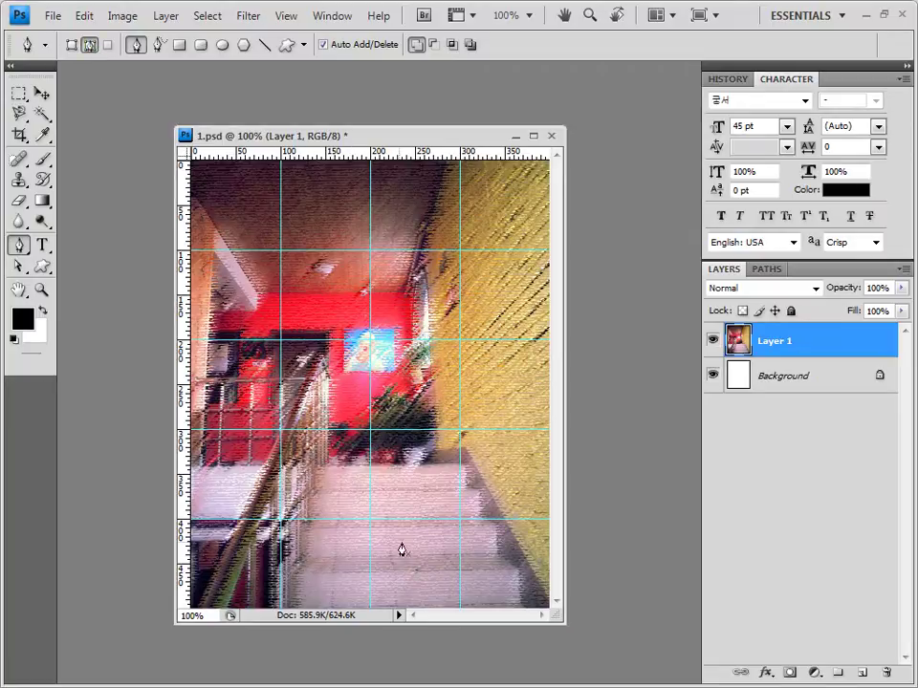
pyautogui.click(776, 271)
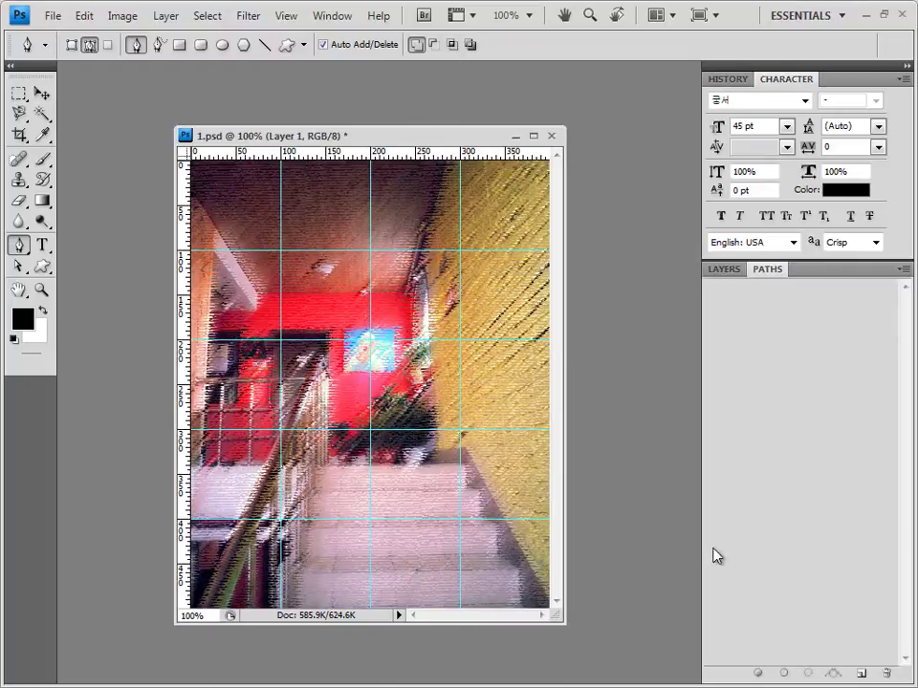
pyautogui.click(729, 272)
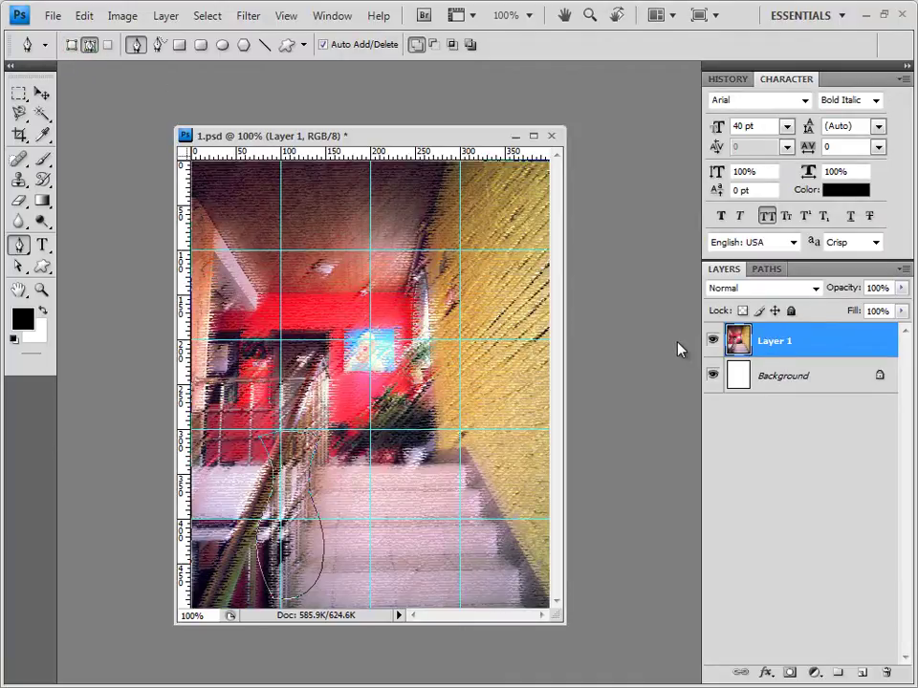
# - Save the vase-shaped work path under the name 꽃병
pyautogui.click(765, 271)
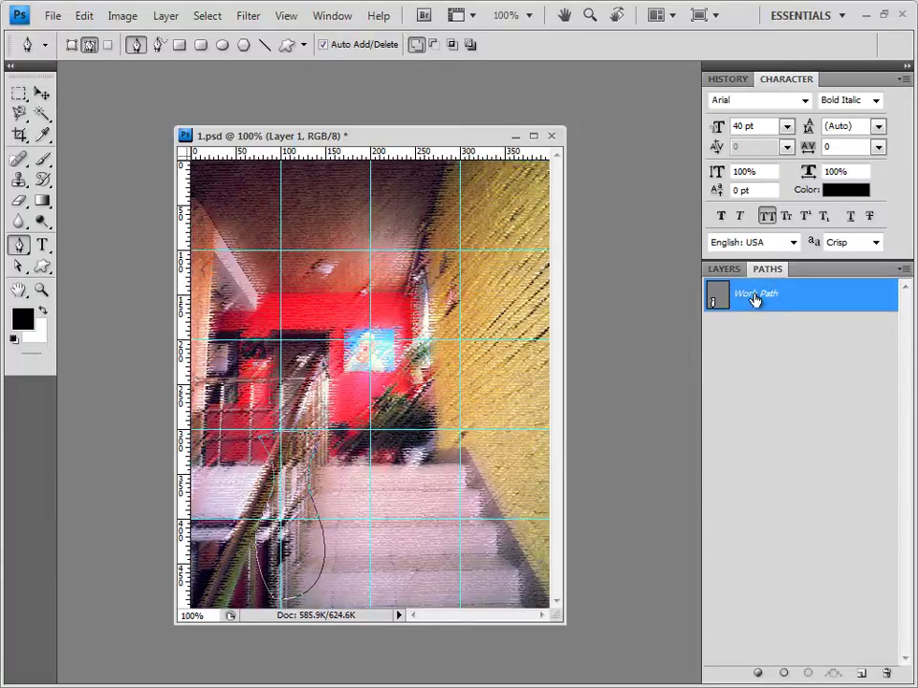
pyautogui.doubleClick(756, 299)
pyautogui.write('T')
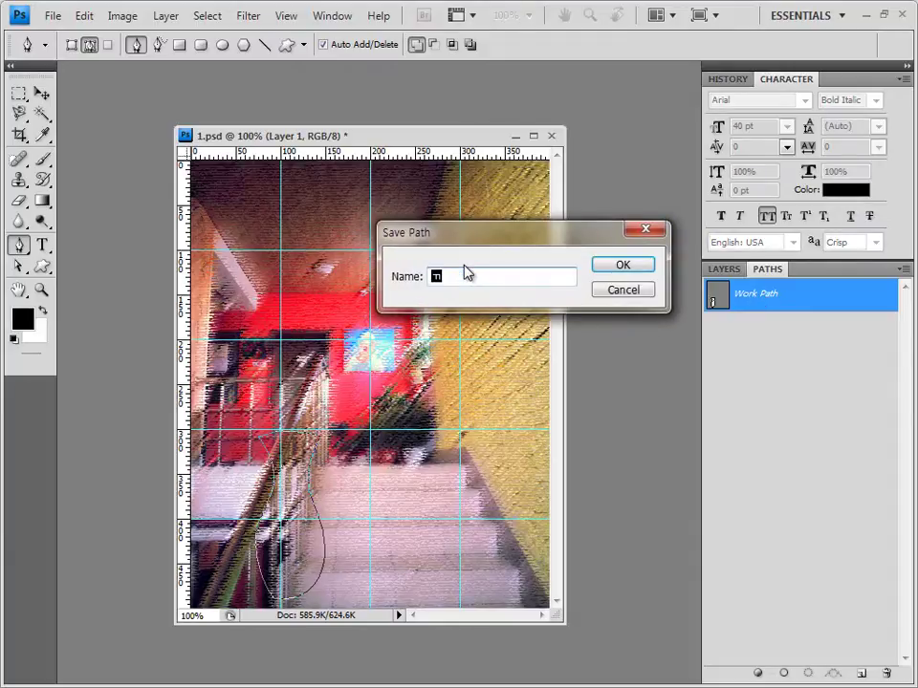
pyautogui.write('선')
pyautogui.press('Return')
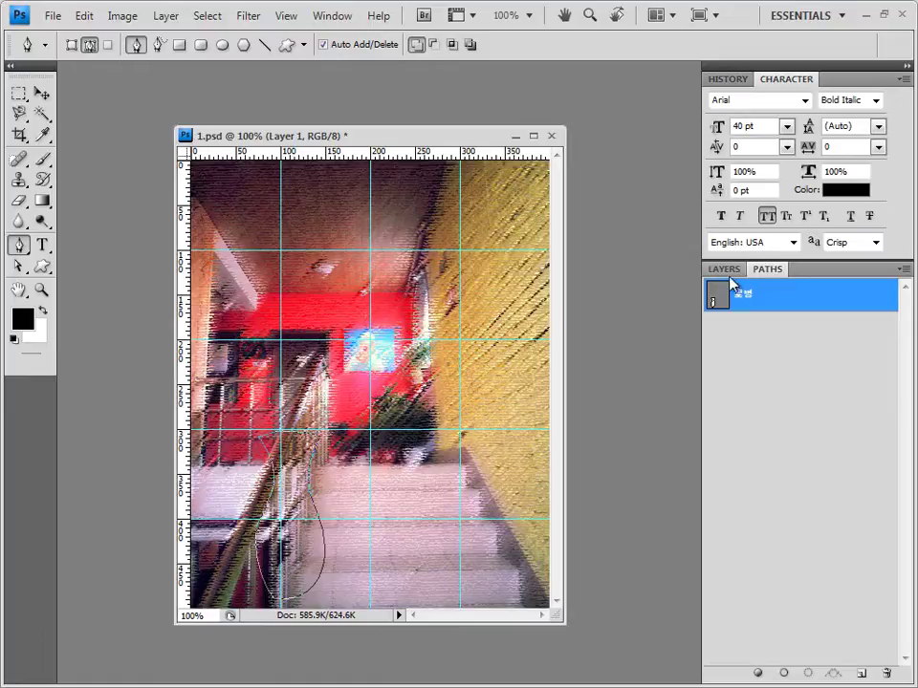
# - Add a new layer above Layer 1 and fill the 꽃병 path with black on it
pyautogui.click(731, 273)
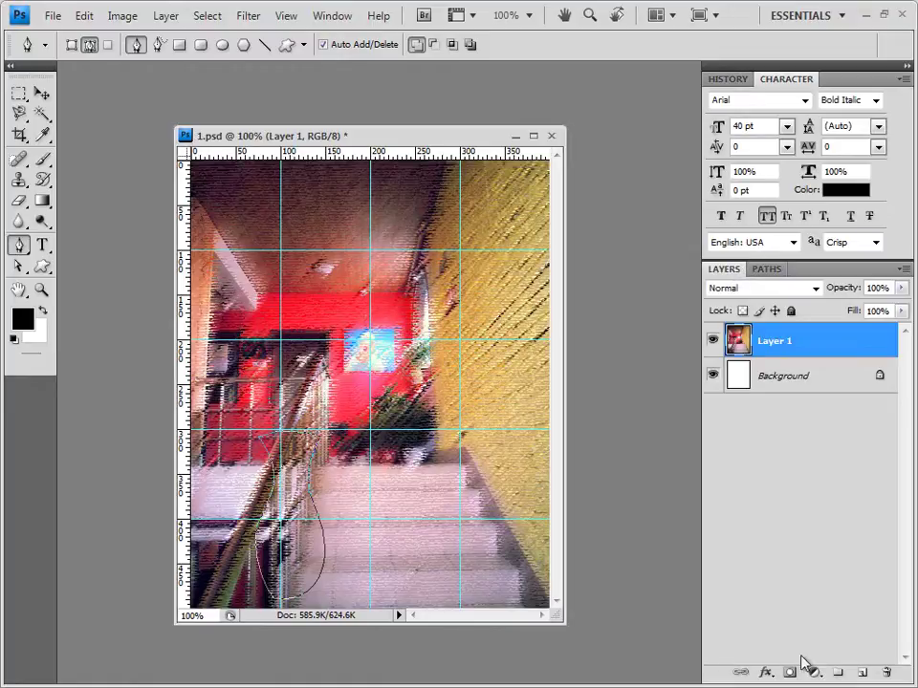
pyautogui.click(862, 674)
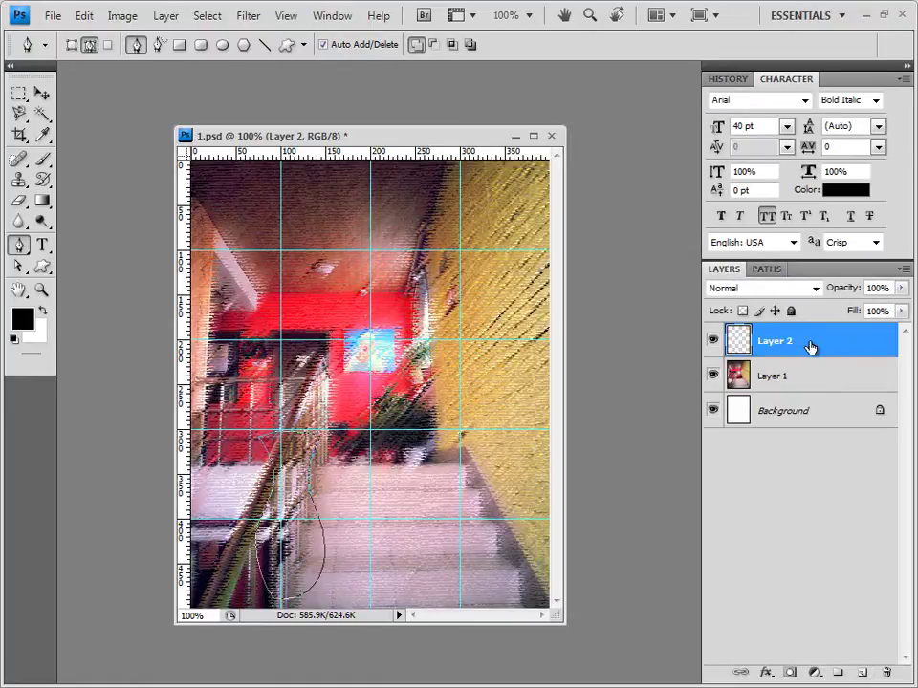
pyautogui.click(768, 270)
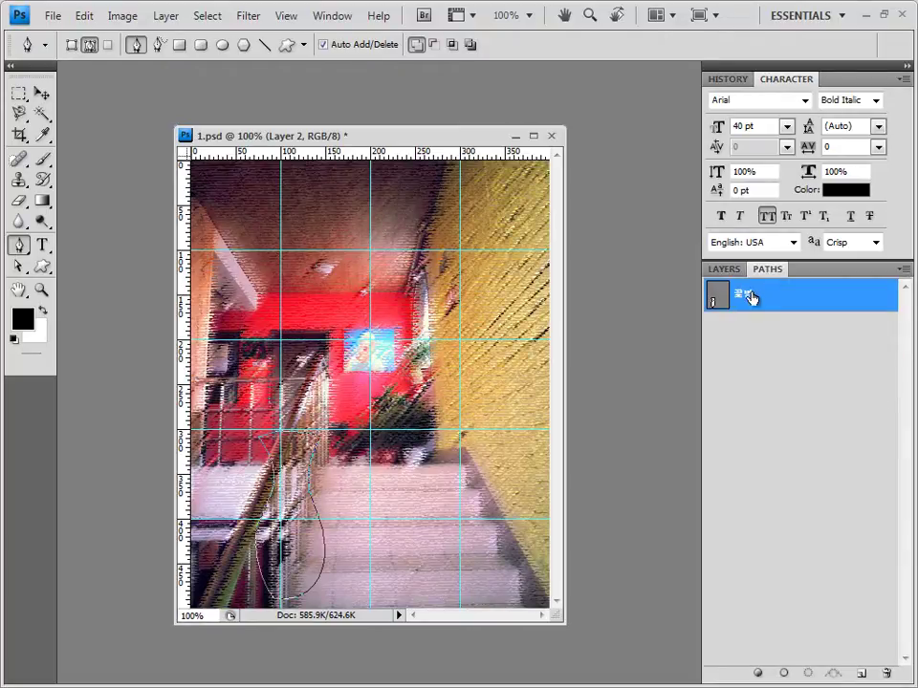
pyautogui.click(760, 675)
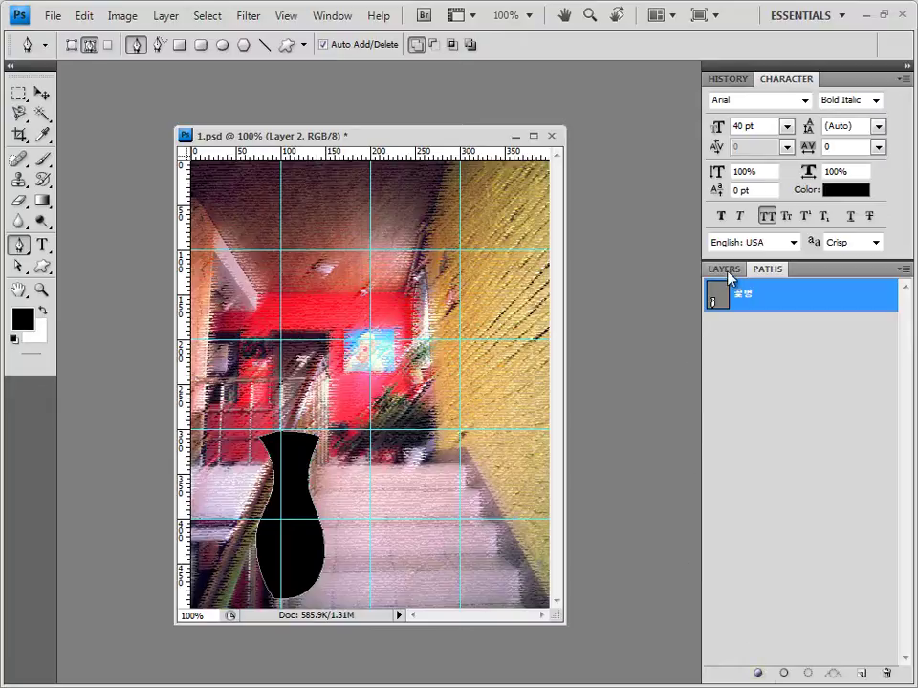
# - Deselect the 꽃병 path and copy the whole 1급-2.JPG flower photo into 1.psd above Layer 2, covering the canvas's lower part
pyautogui.click(797, 401)
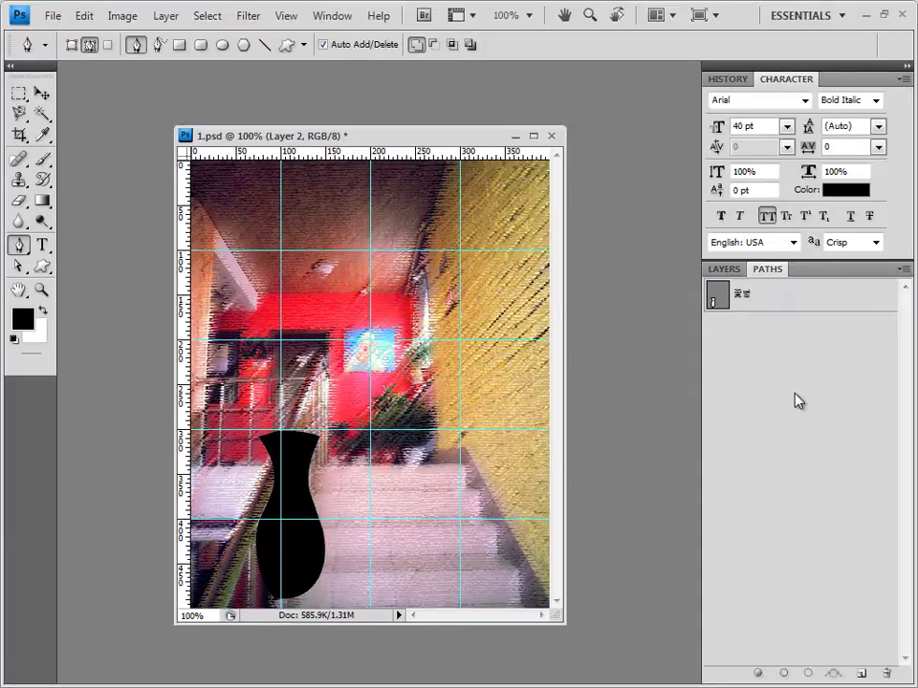
pyautogui.click(725, 270)
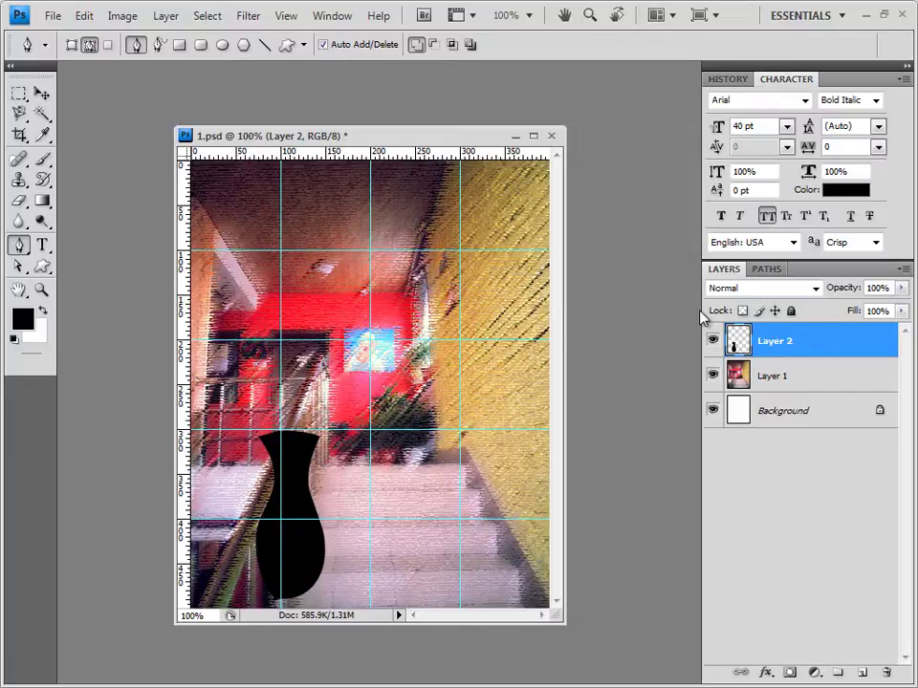
pyautogui.hotkey('alt', 'Tab')
pyautogui.moveTo(432, 289); pyautogui.dragTo(432, 105)
pyautogui.moveTo(96, 76); pyautogui.dragTo(96, 113)
pyautogui.click(41, 93)
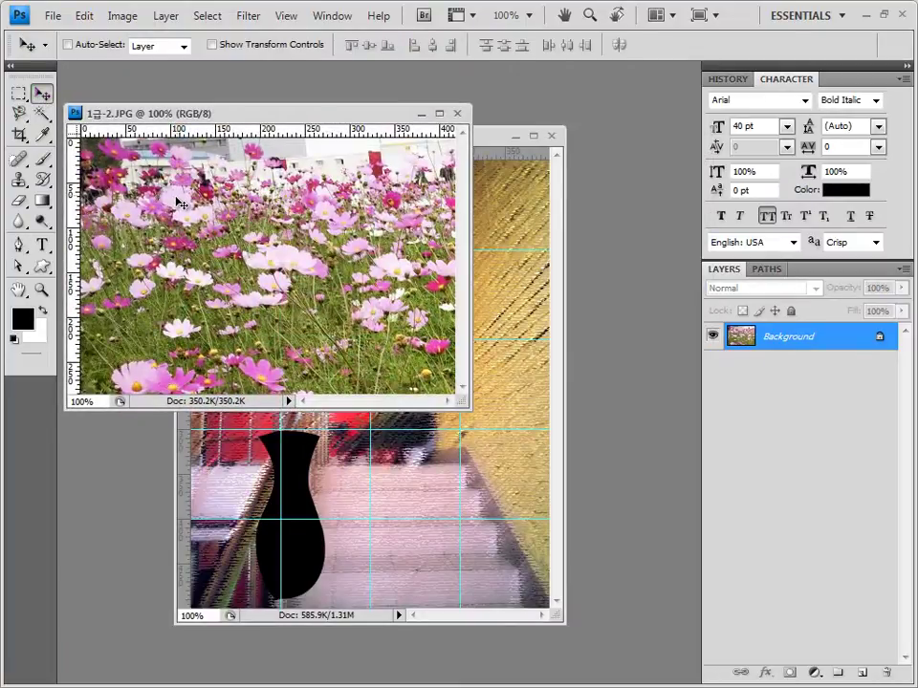
pyautogui.hotkey('ctrl', 'a')
pyautogui.click(457, 116)
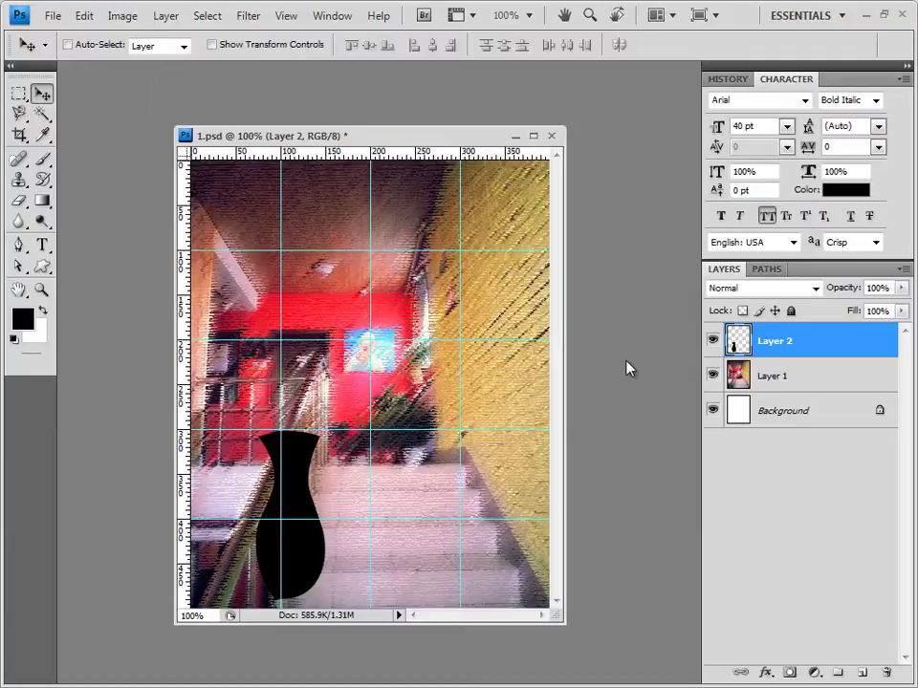
pyautogui.hotkey('ctrl', 'v')
pyautogui.moveTo(428, 349); pyautogui.dragTo(427, 450)
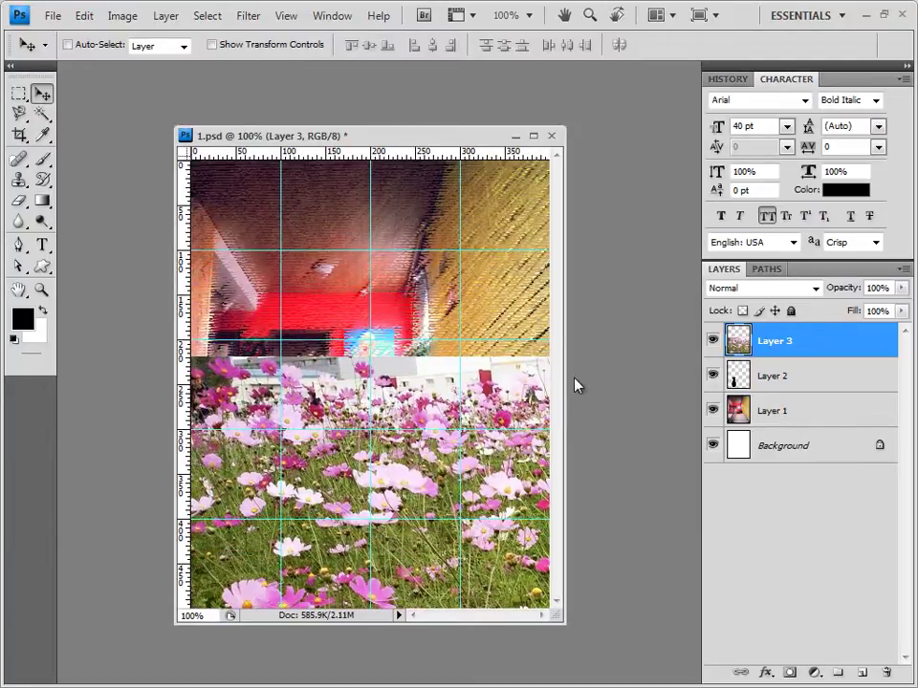
# - Clip the flower photo in Layer 3 to the vase shape and reposition the flowers inside the vase
pyautogui.keyDown('alt'); pyautogui.click(795, 356); pyautogui.keyUp('alt')
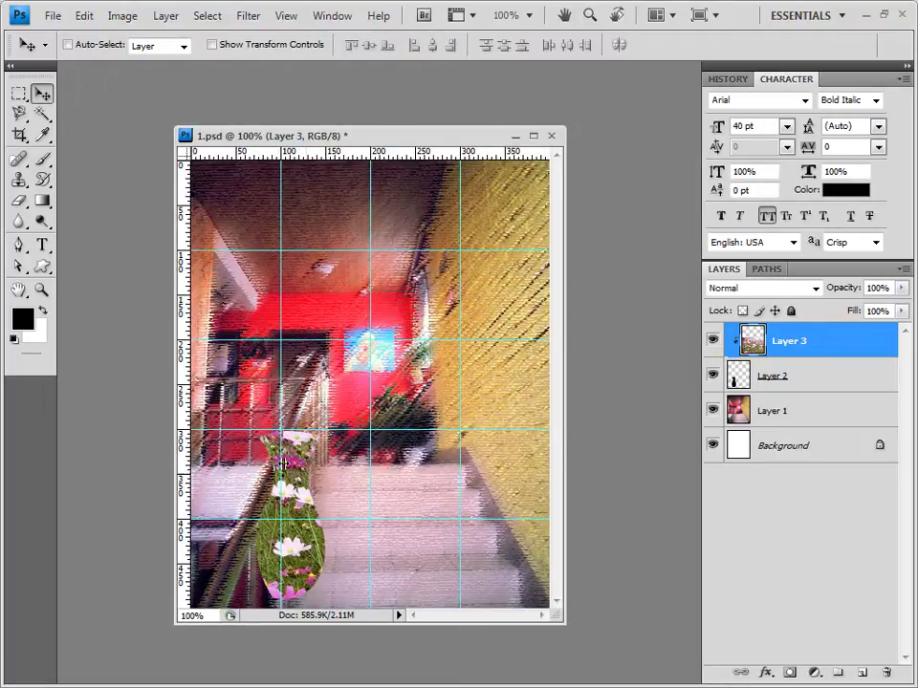
pyautogui.moveTo(299, 470); pyautogui.dragTo(241, 494)
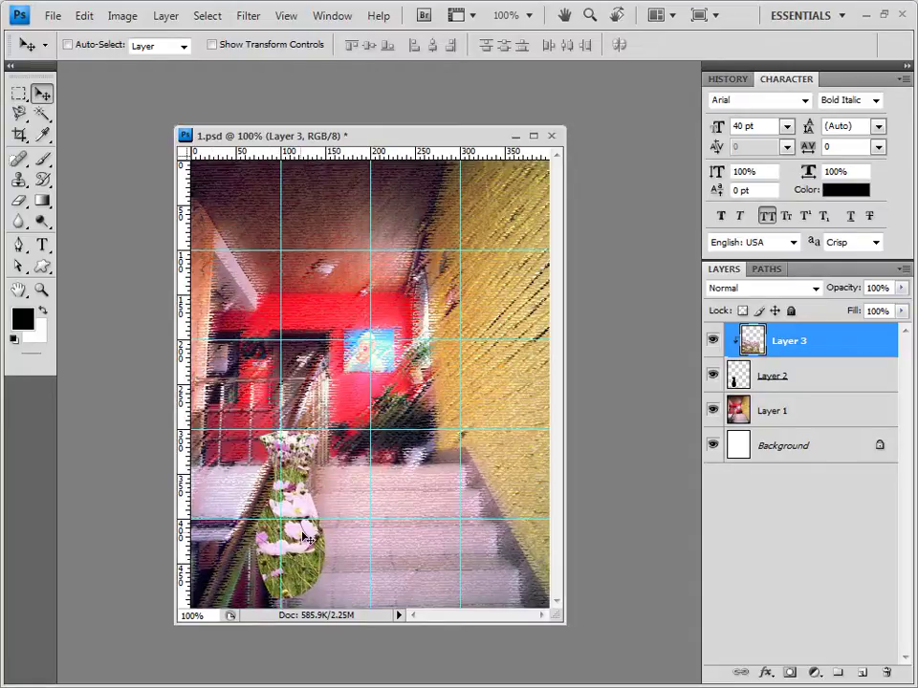
pyautogui.moveTo(306, 538); pyautogui.dragTo(316, 531)
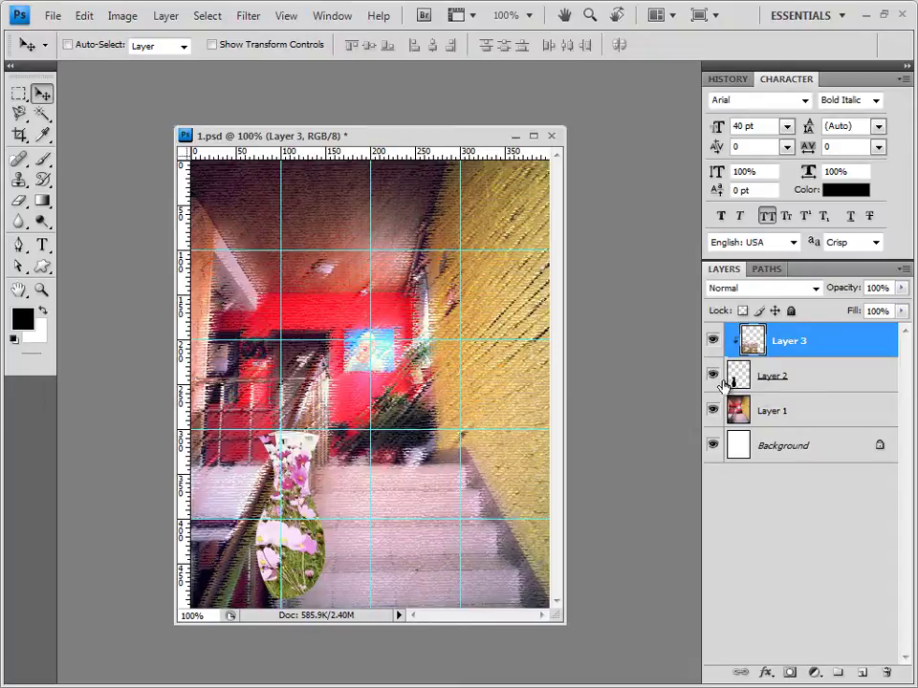
# - Give the vase shape on Layer 2 a 3 px outside stroke in colour #ff5575 and an Outer Glow
pyautogui.click(798, 378)
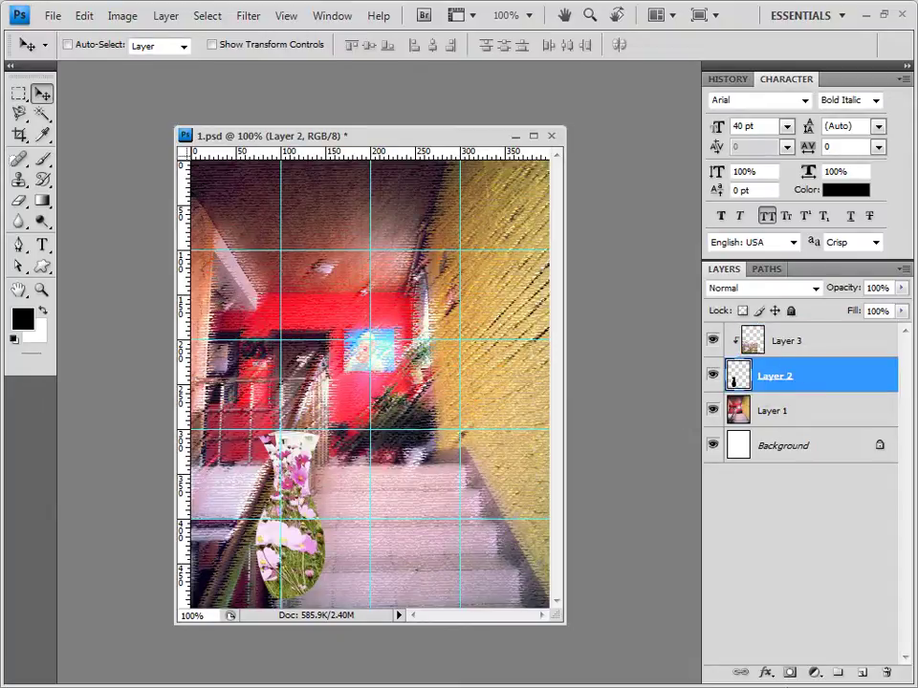
pyautogui.click(766, 673)
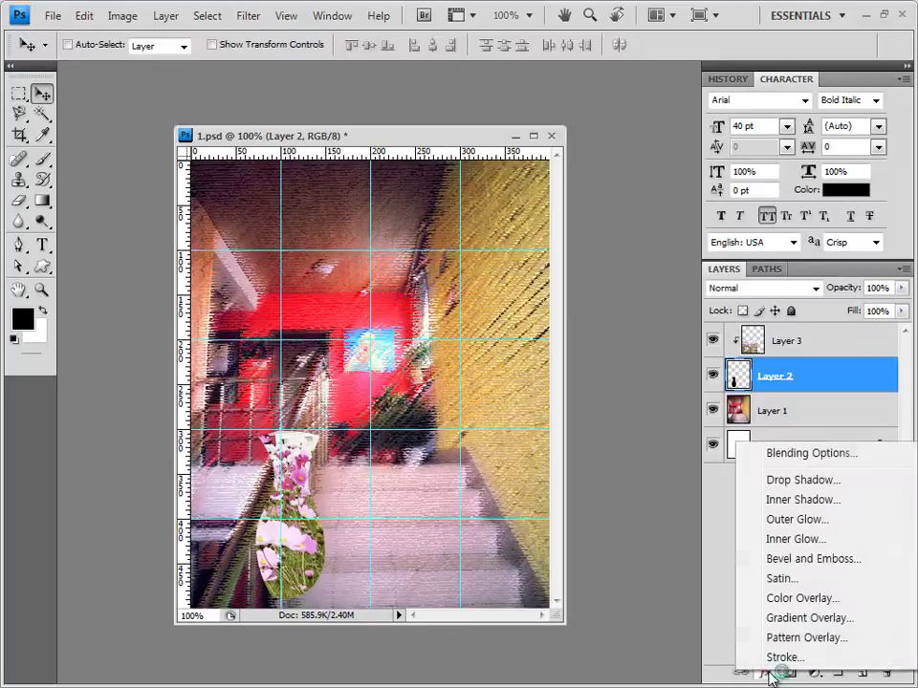
pyautogui.click(784, 658)
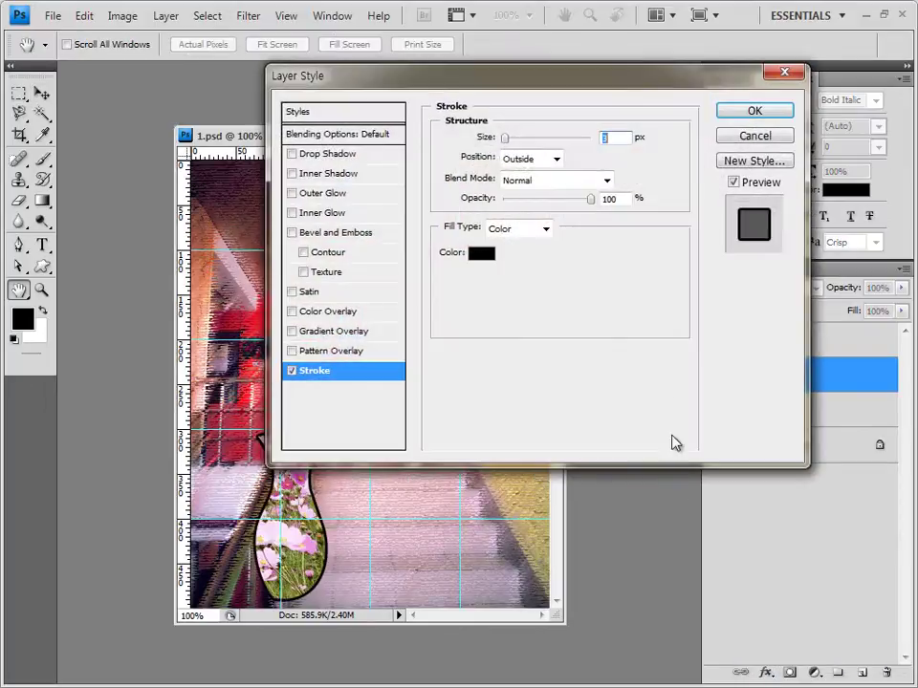
pyautogui.click(488, 253)
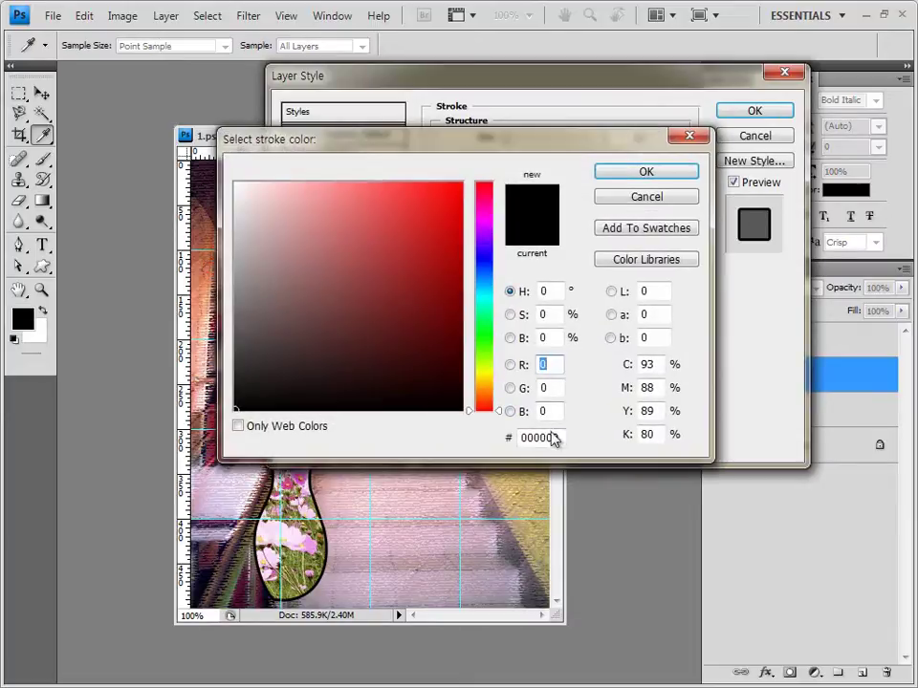
pyautogui.write('ff5575')
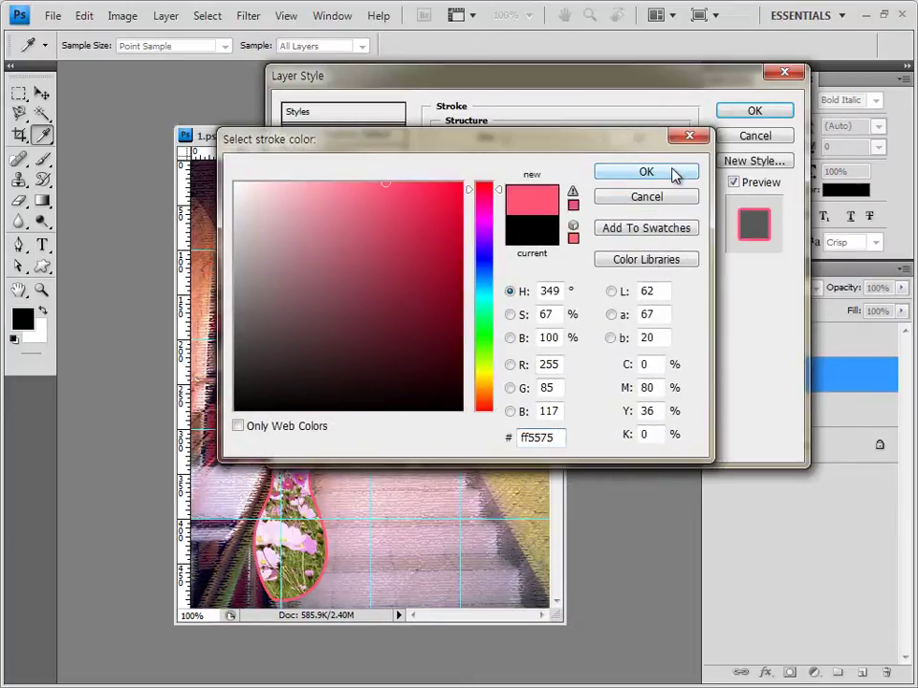
pyautogui.click(675, 175)
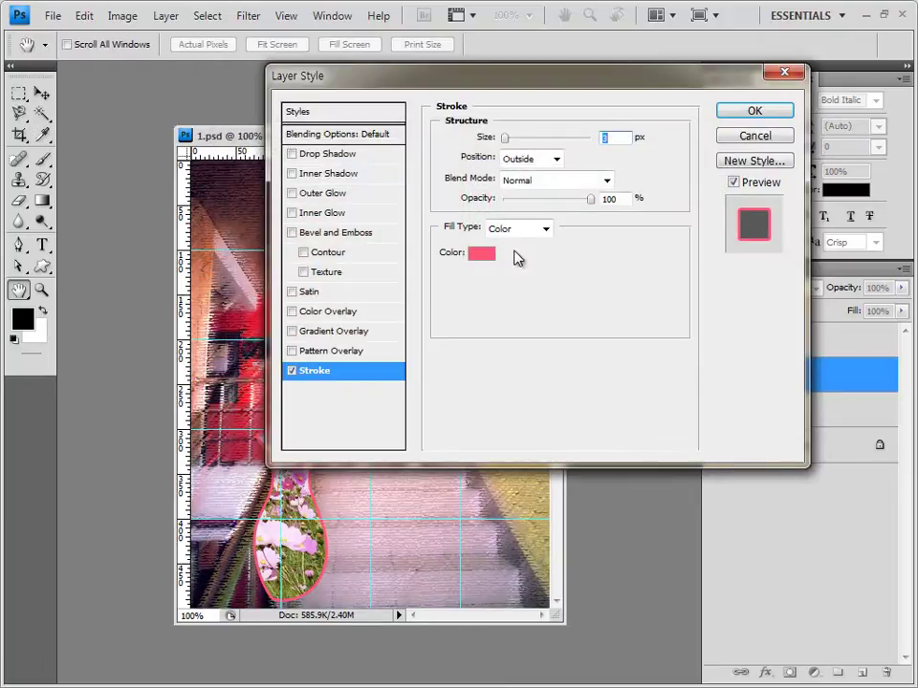
pyautogui.click(337, 194)
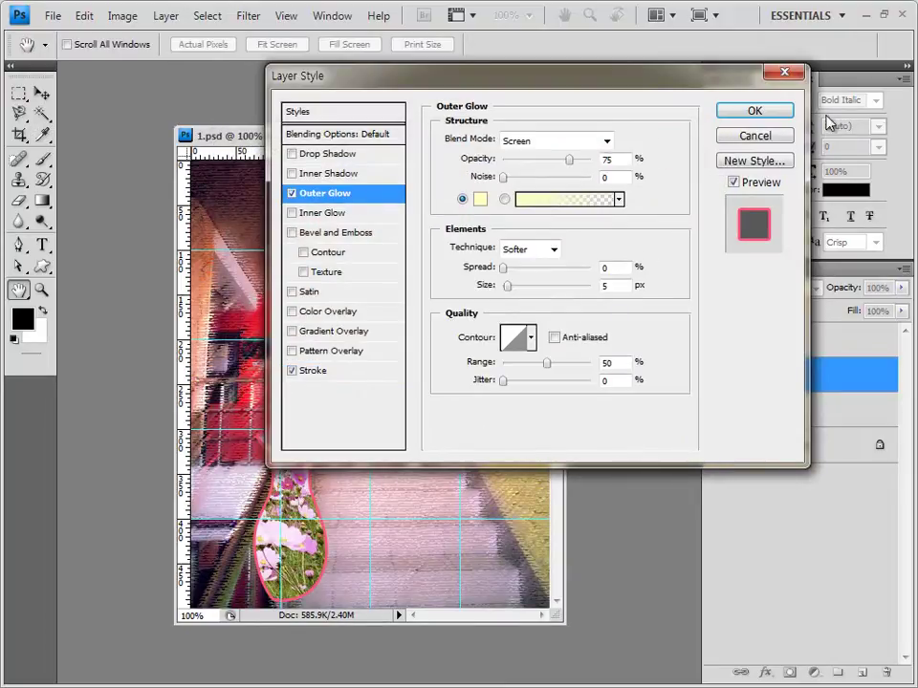
pyautogui.click(778, 114)
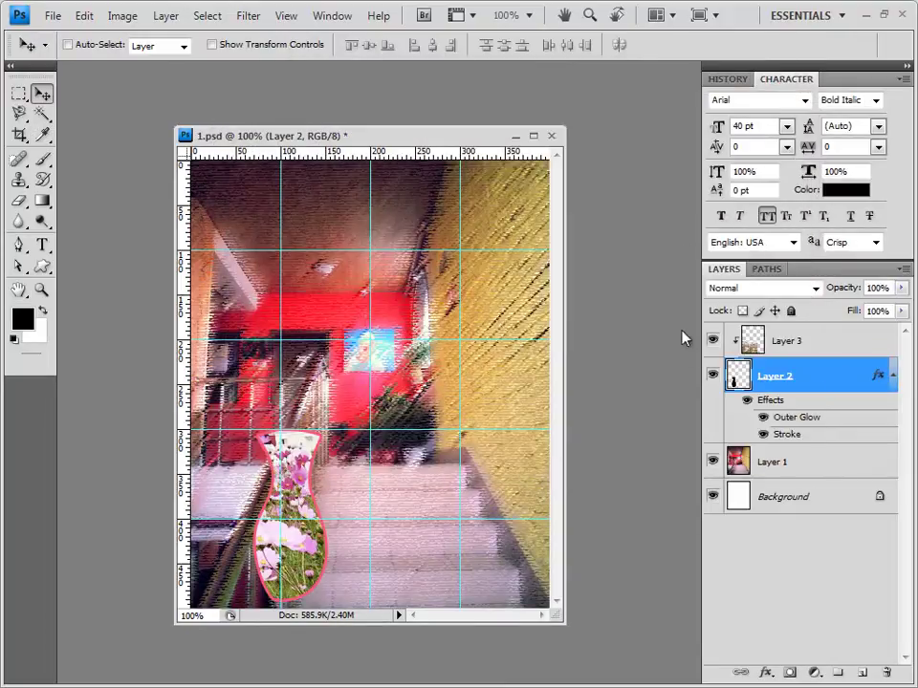
# - Make Layer 3 active in 1.psd and open the picture-frame photo 1급-3.JPG from the 기출문제10 folder
pyautogui.click(822, 340)
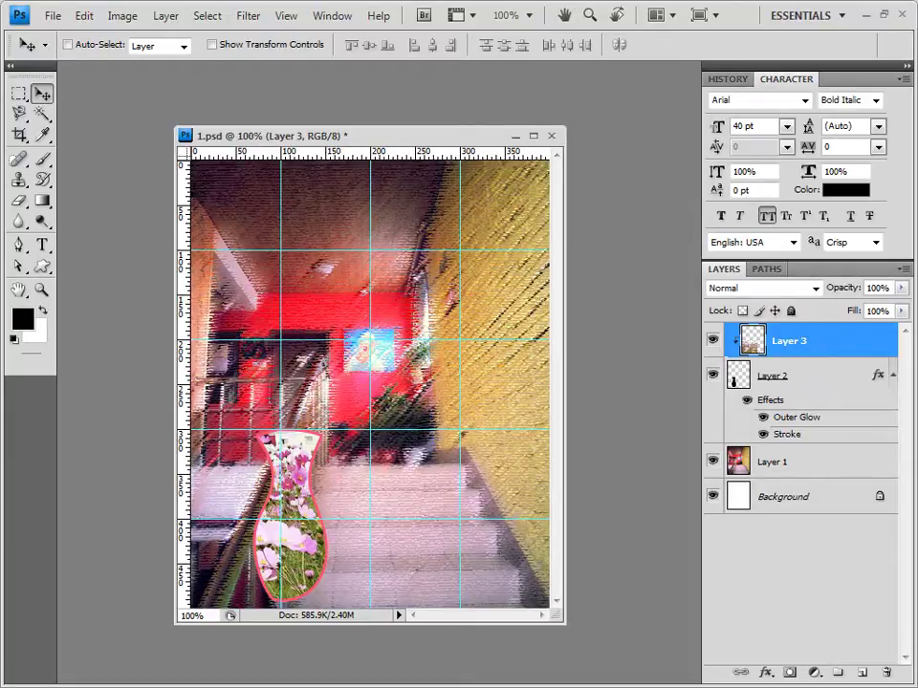
pyautogui.hotkey('ctrl', 'o')
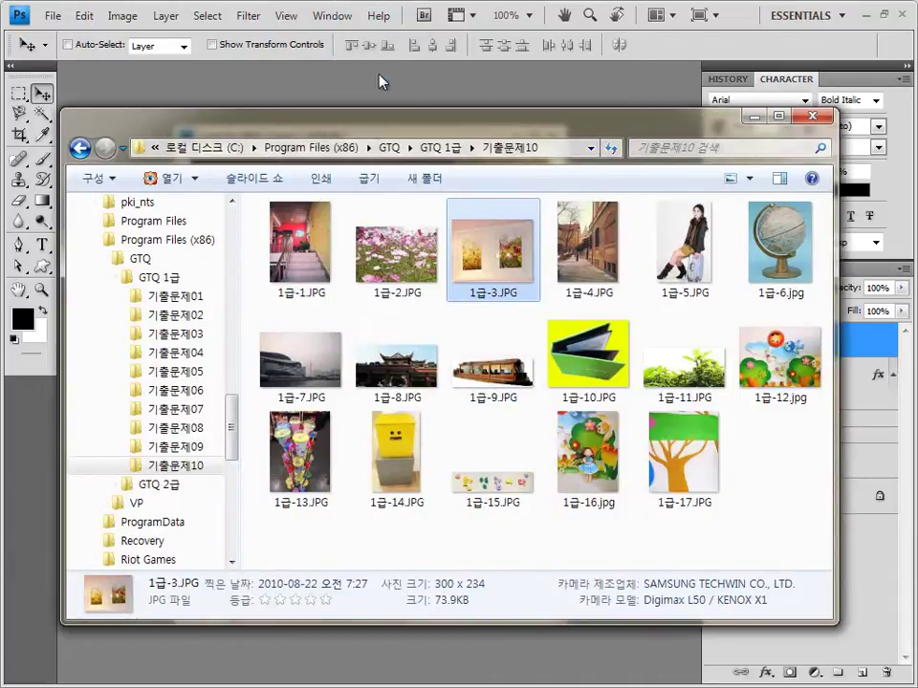
pyautogui.press('Return')
pyautogui.moveTo(132, 78); pyautogui.dragTo(283, 184)
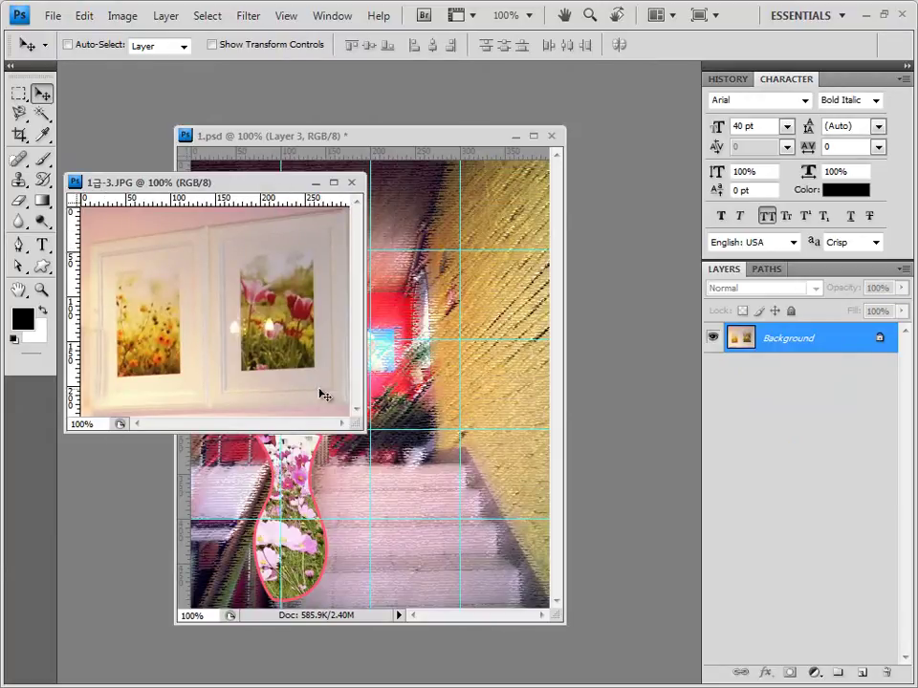
pyautogui.moveTo(290, 186); pyautogui.dragTo(321, 102)
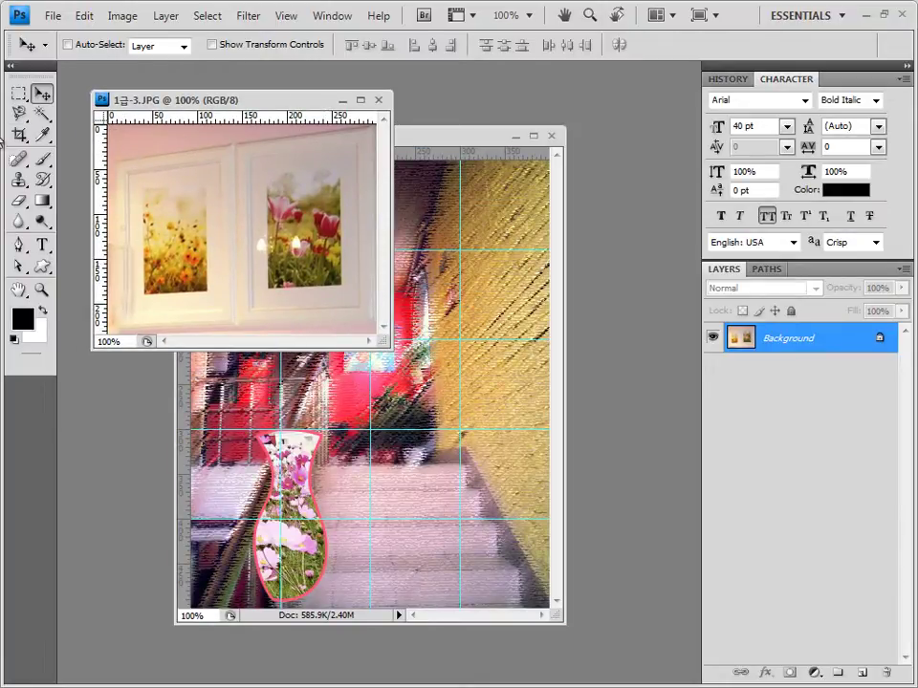
# - Select both picture frames in 1급-3.JPG with the Polygonal Lasso and copy them
pyautogui.click(19, 113)
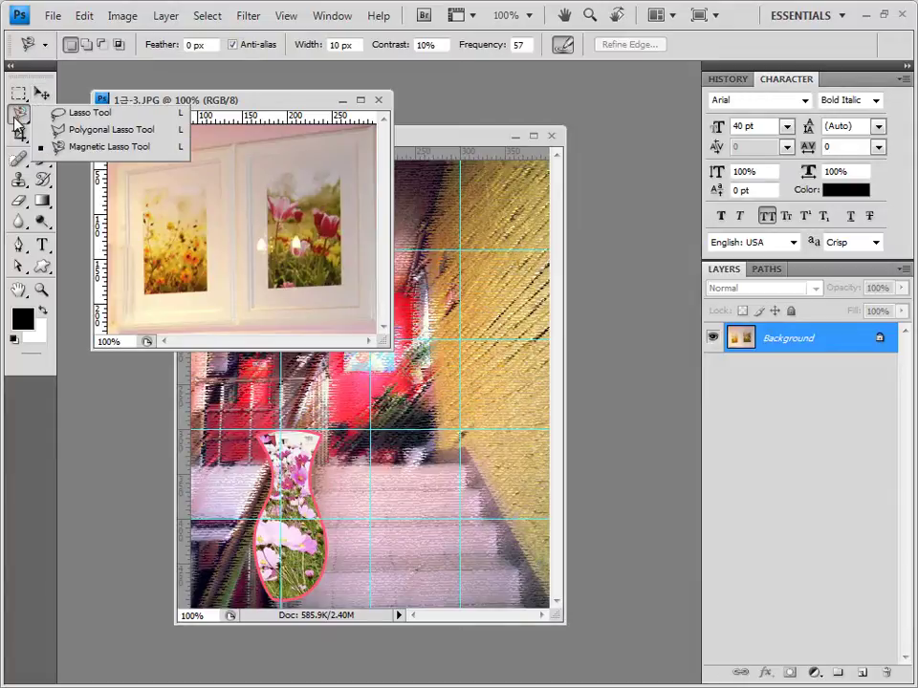
pyautogui.click(112, 130)
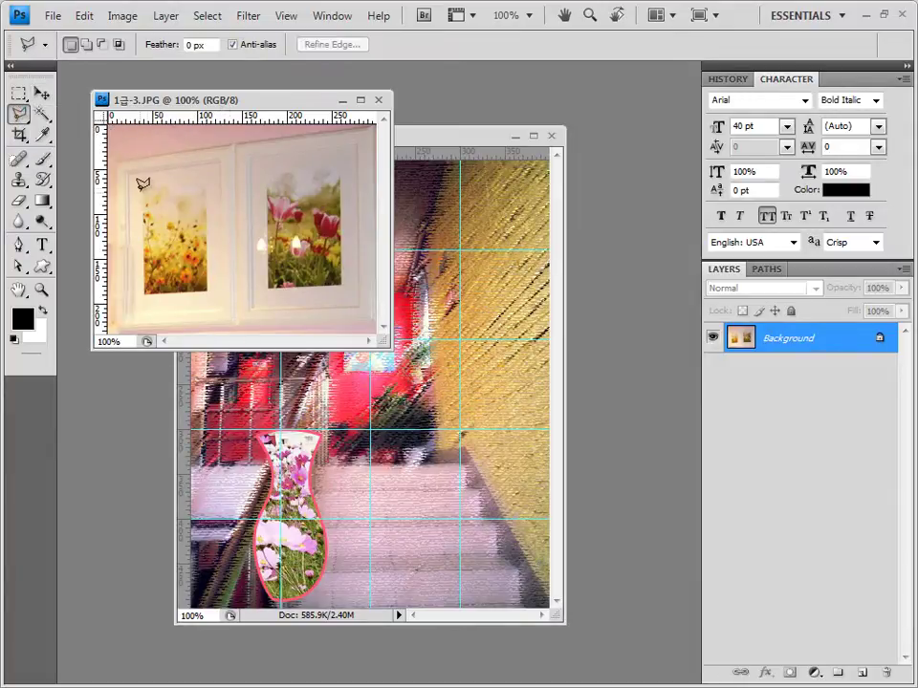
pyautogui.click(375, 124)
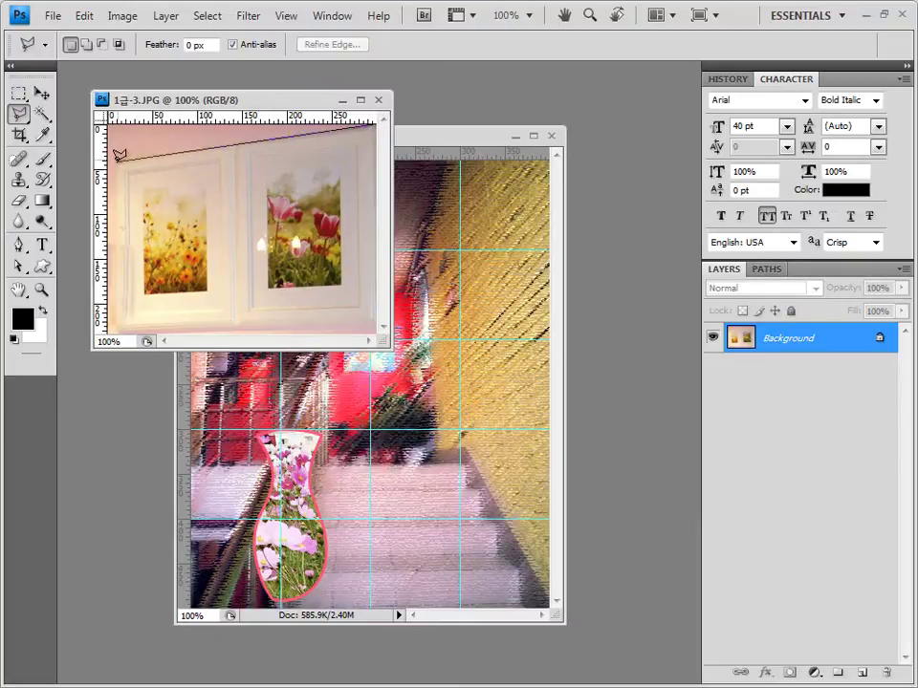
pyautogui.click(115, 159)
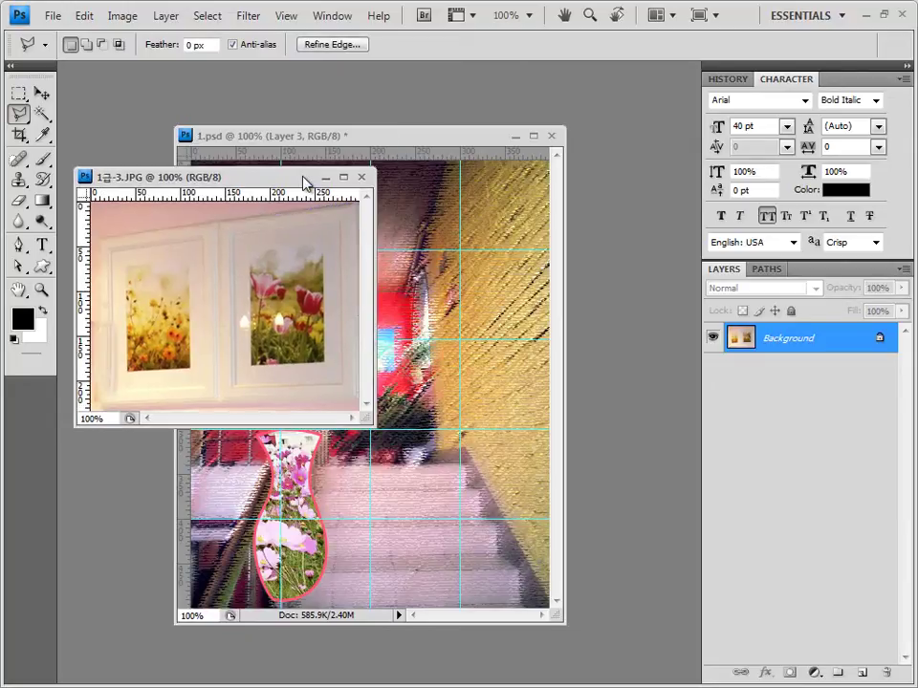
pyautogui.press('Return')
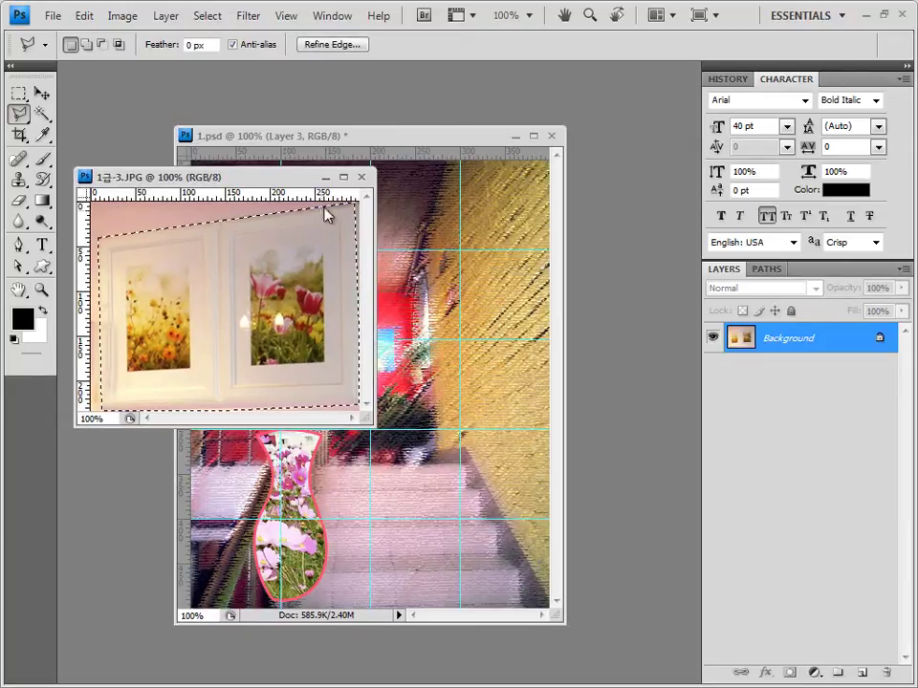
# - Paste the picture frames into 1.psd above Layer 3, scaled to about half size on the yellow wall
pyautogui.hotkey('ctrl', 'w')
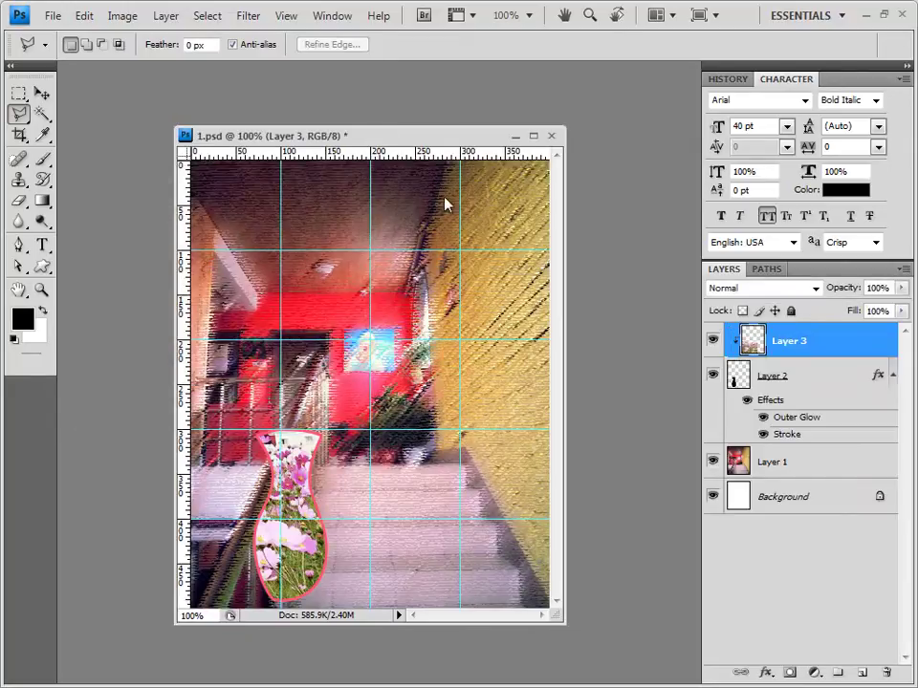
pyautogui.hotkey('ctrl', 'v')
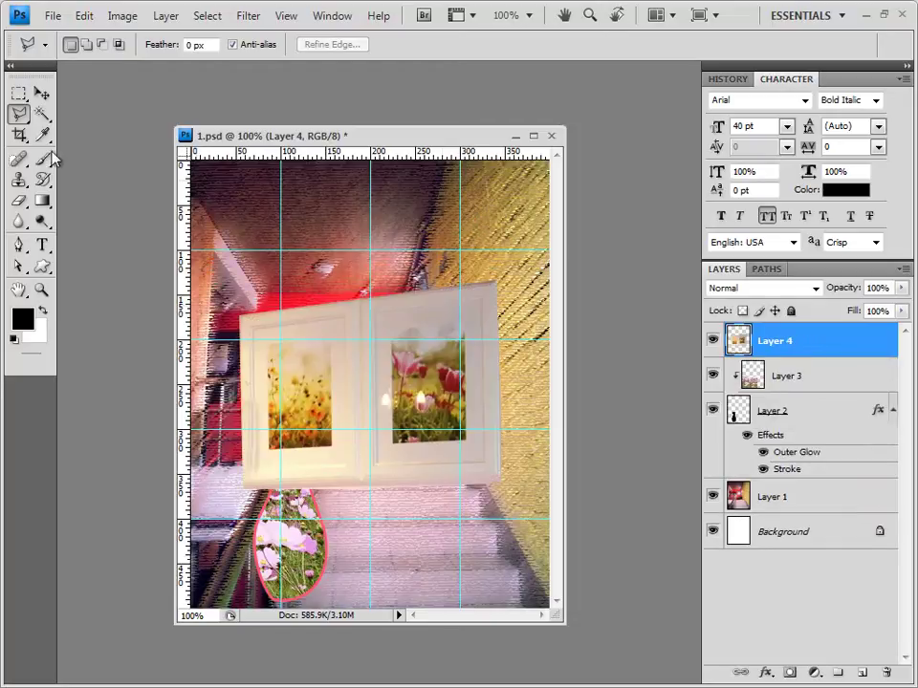
pyautogui.click(42, 94)
pyautogui.moveTo(419, 396); pyautogui.dragTo(464, 330)
pyautogui.hotkey('ctrl', 't')
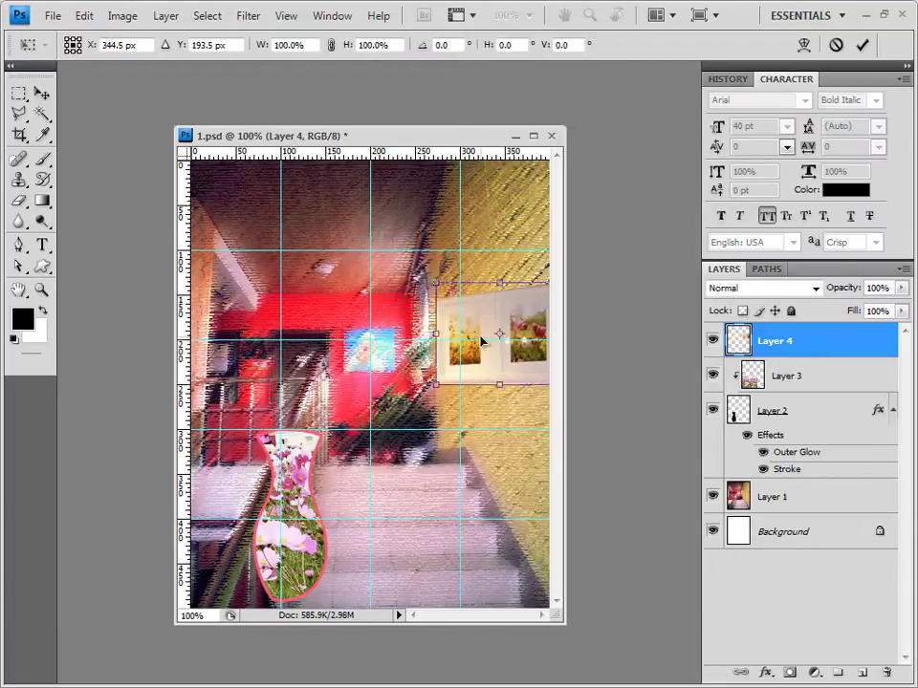
pyautogui.press('Return')
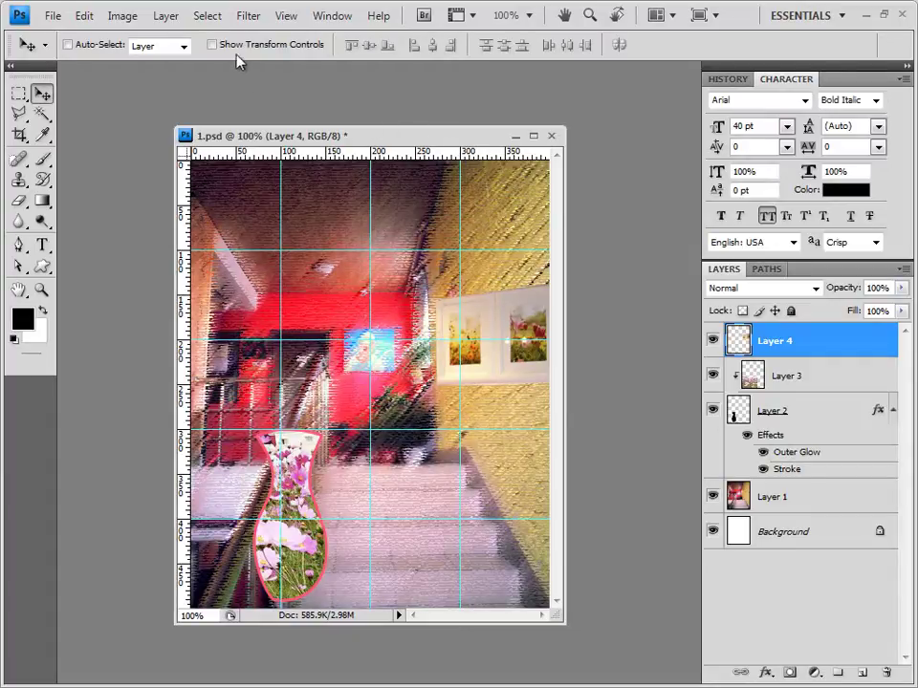
# - Apply a Lens Flare to Layer 4, centred on the left picture, with 80% brightness and the 50-300mm Zoom lens
pyautogui.click(247, 16)
pyautogui.moveTo(305, 258)
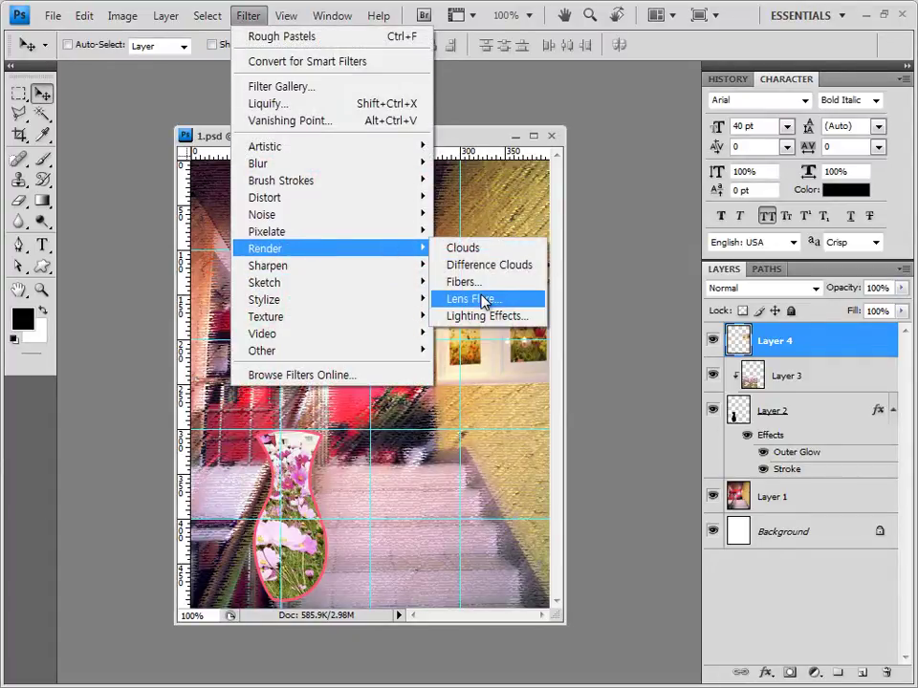
pyautogui.click(483, 302)
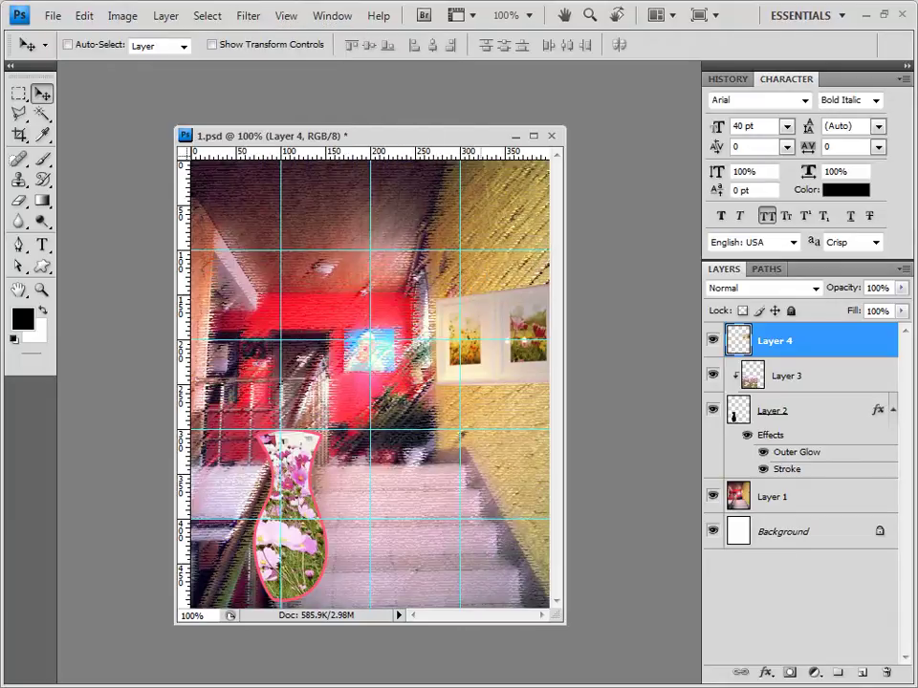
pyautogui.moveTo(203, 211); pyautogui.dragTo(272, 254)
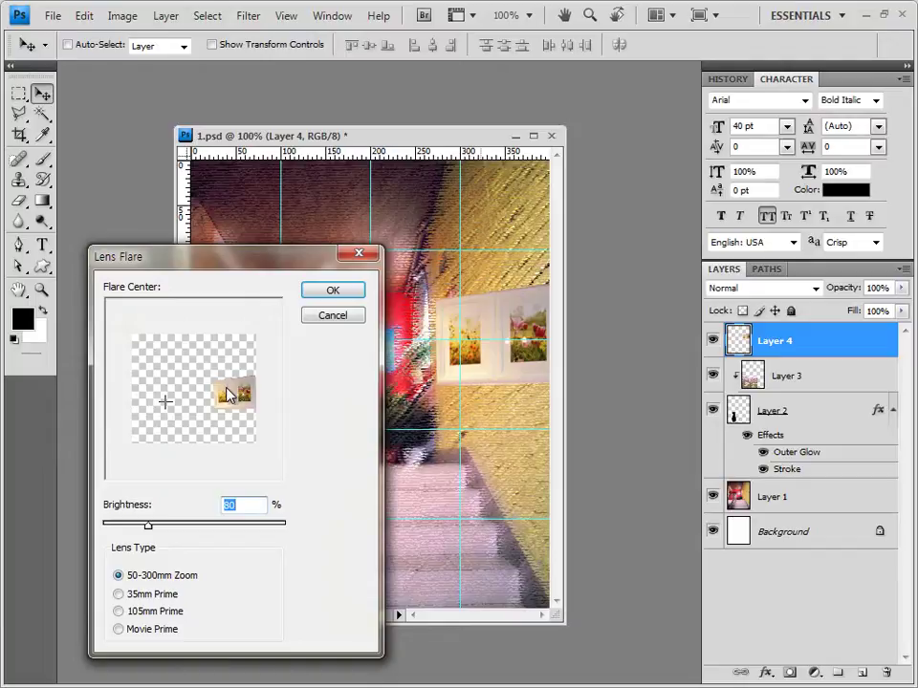
pyautogui.click(227, 390)
pyautogui.click(342, 294)
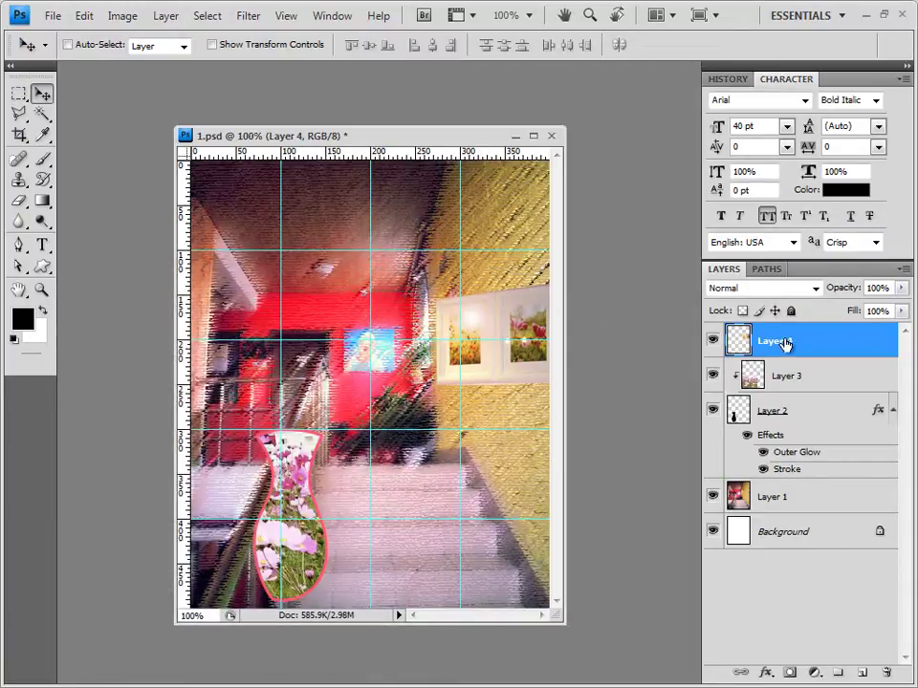
# - Add an Inner Glow with the default settings to the picture frames on Layer 4
pyautogui.click(763, 674)
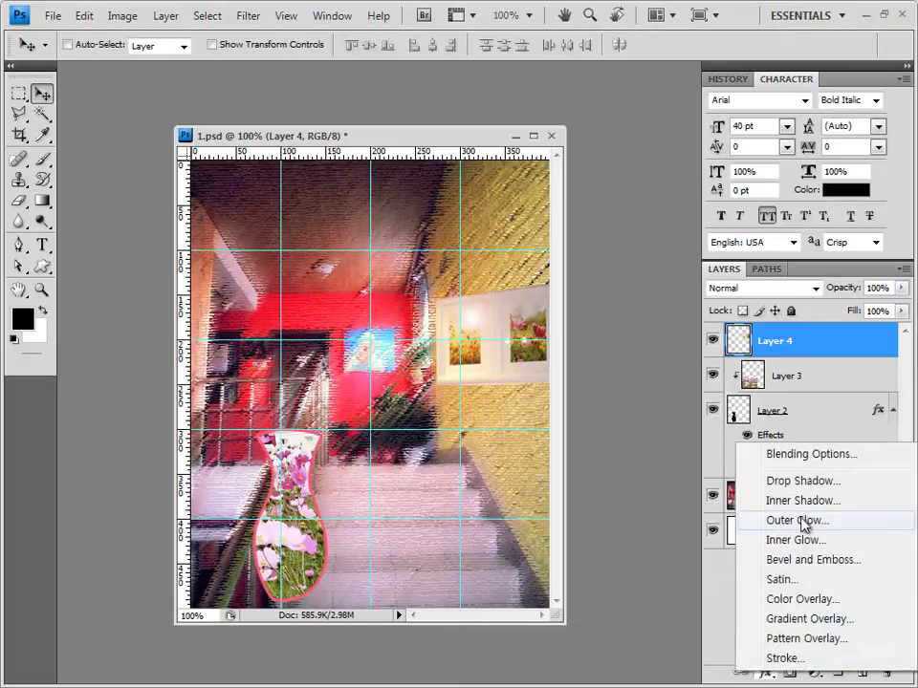
pyautogui.click(784, 541)
pyautogui.click(755, 113)
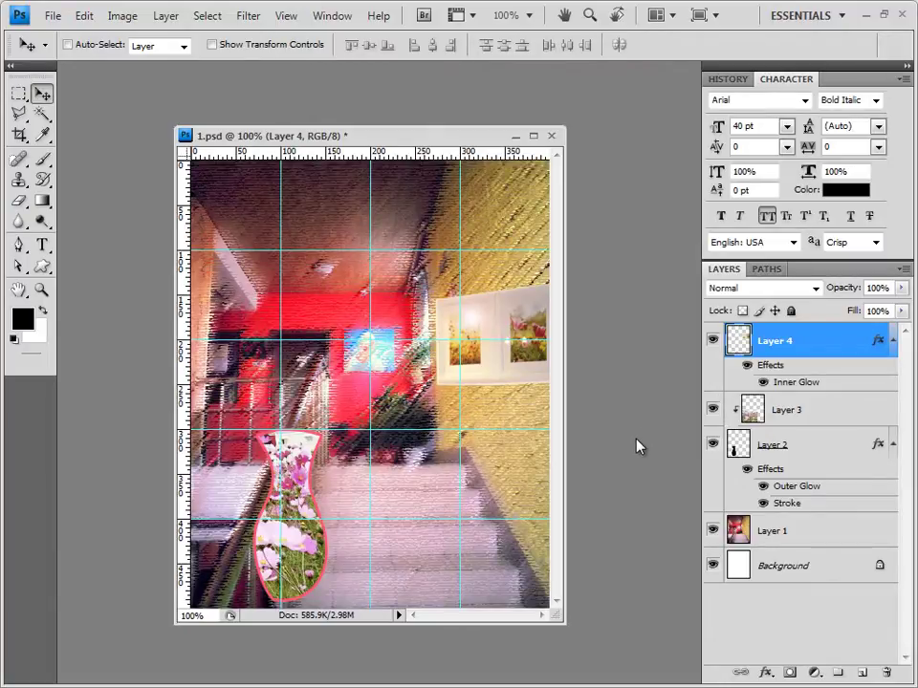
# - Replace the custom shapes with the Animals set and draw a cat about 25 px wide and 75 px tall at the top of the stairs
pyautogui.click(44, 270)
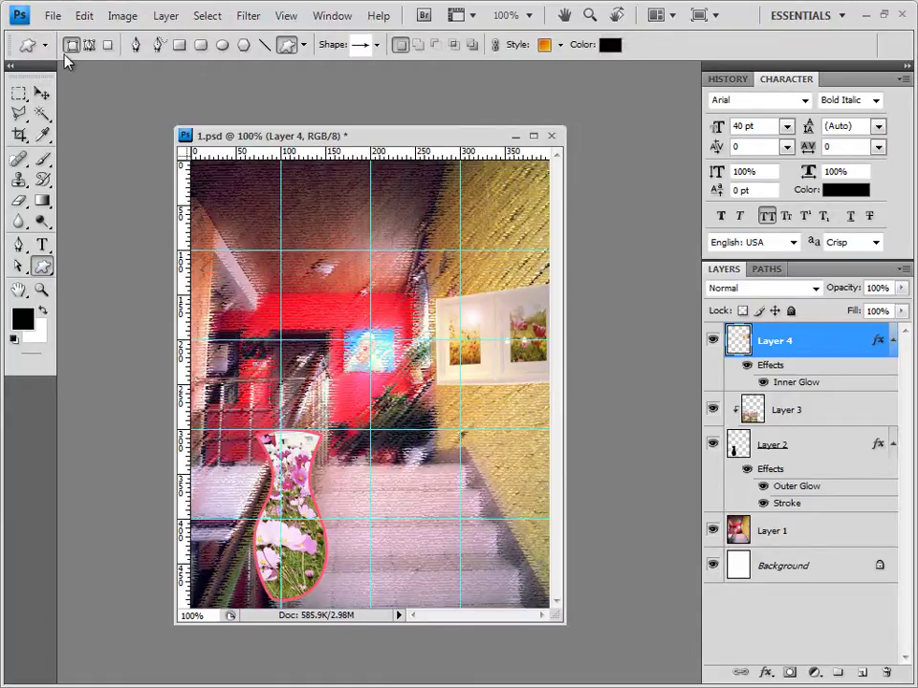
pyautogui.click(379, 49)
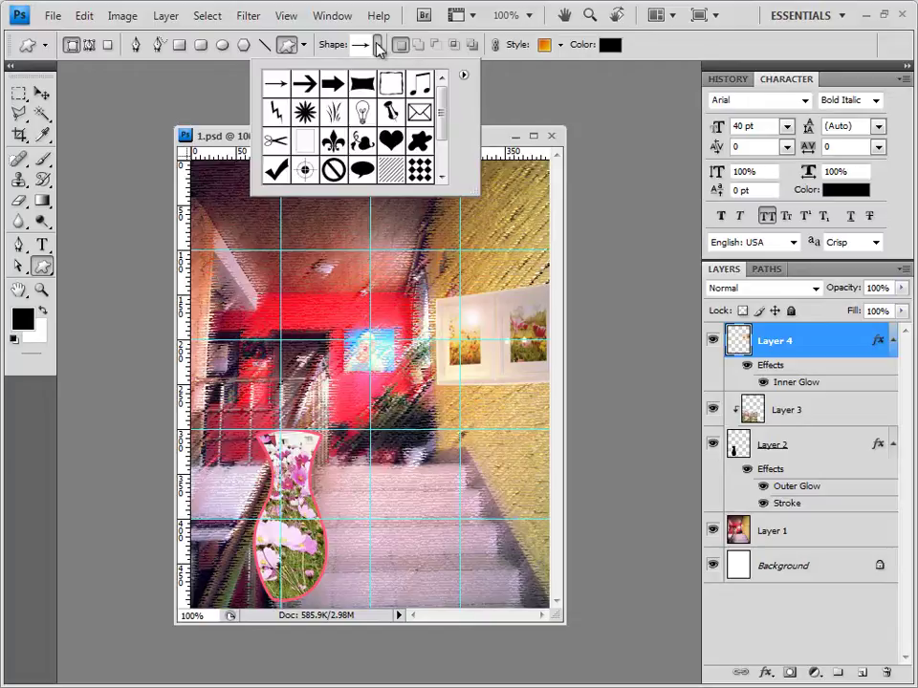
pyautogui.click(462, 76)
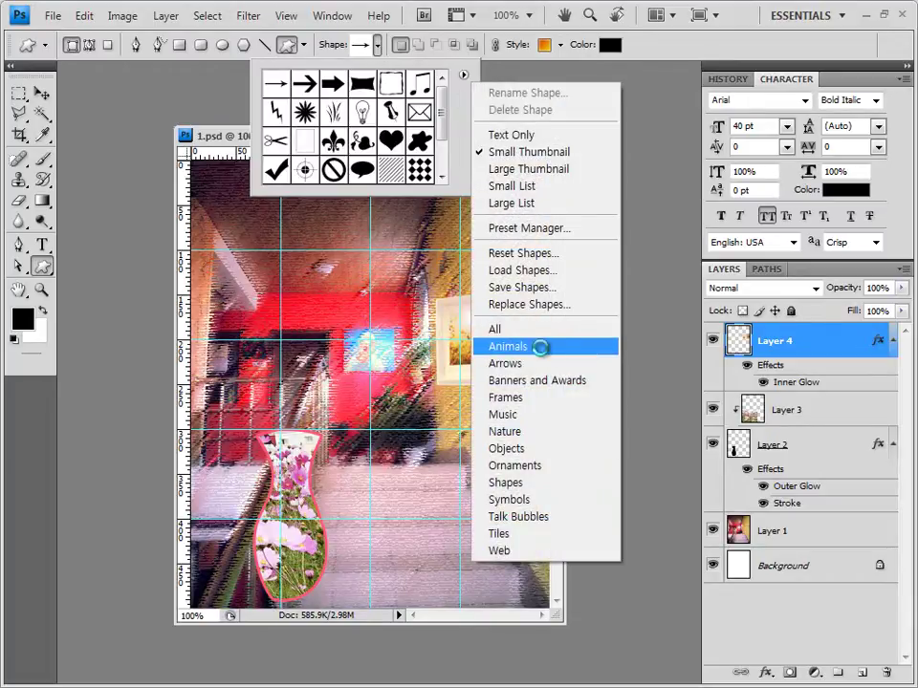
pyautogui.click(535, 347)
pyautogui.click(414, 270)
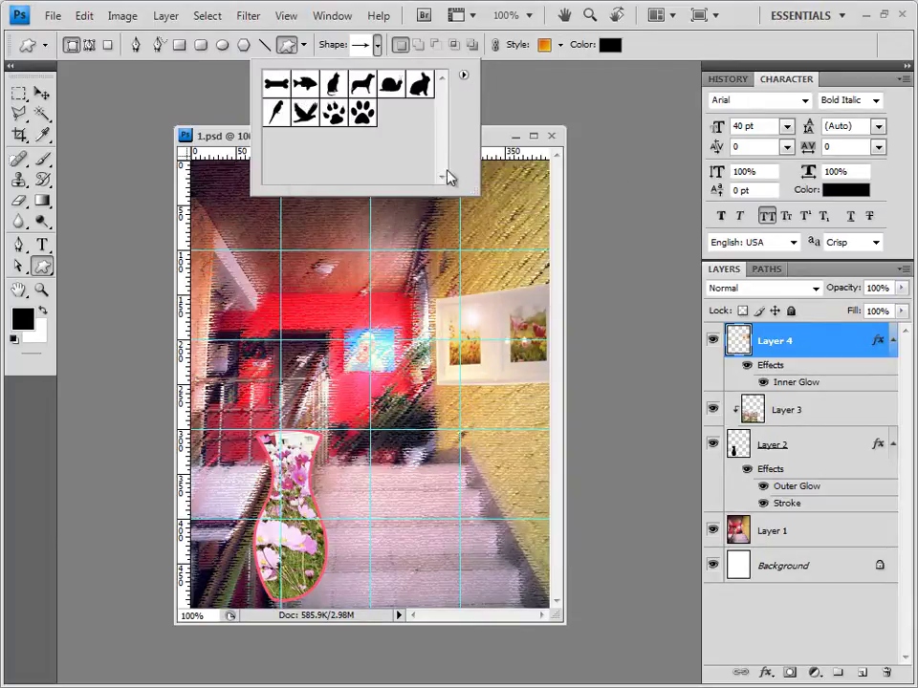
pyautogui.click(334, 87)
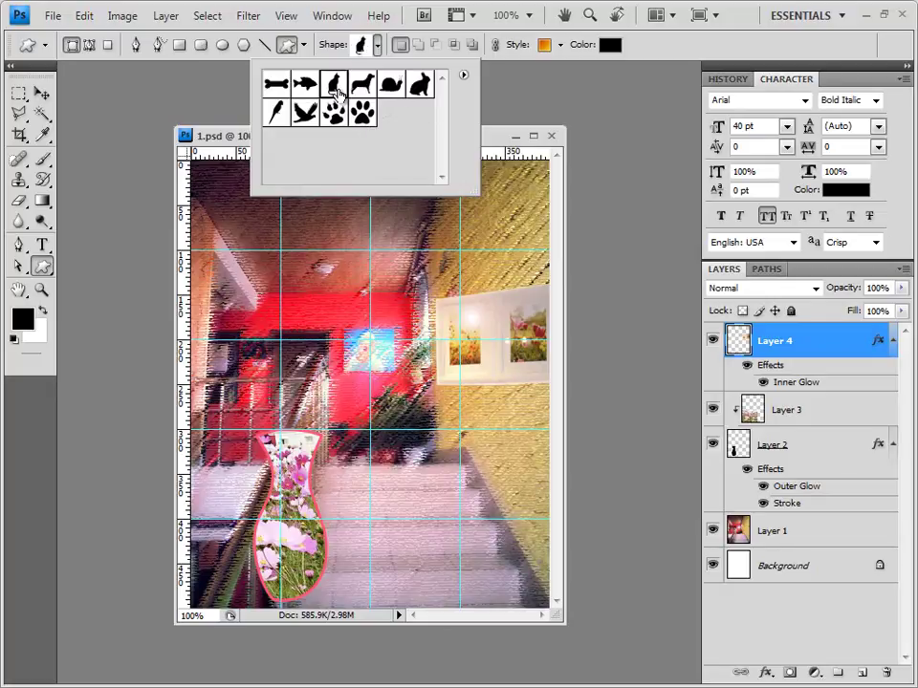
pyautogui.click(488, 148)
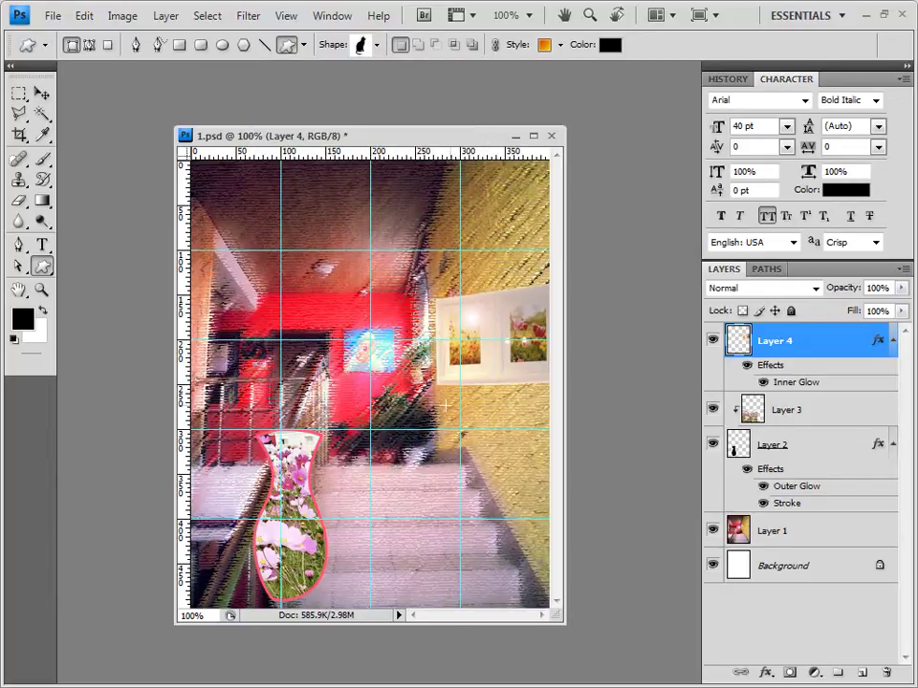
pyautogui.moveTo(439, 403); pyautogui.dragTo(462, 464)
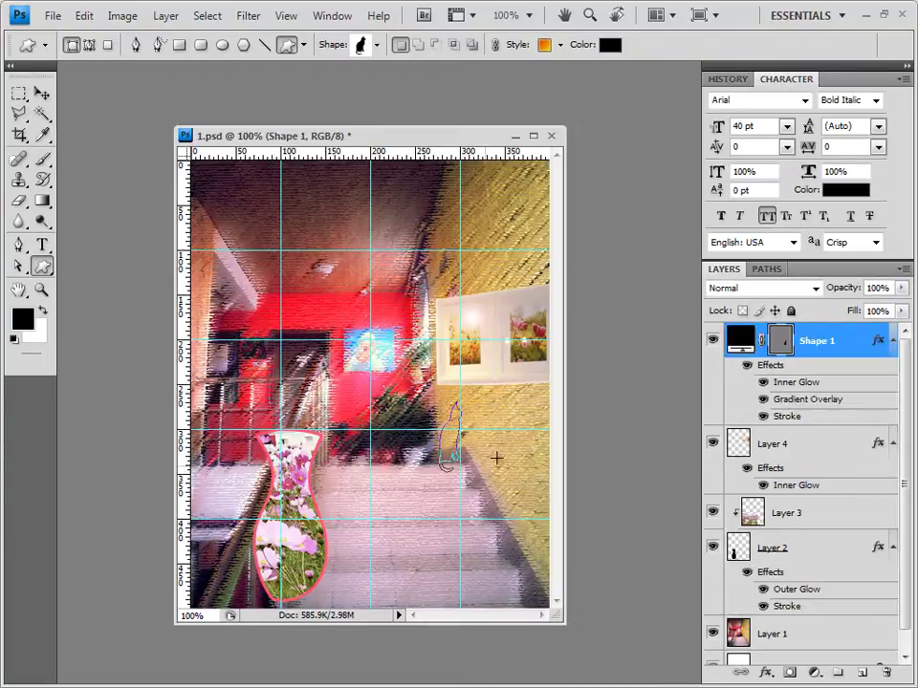
# - Clear the preset style from the cat shape and set its fill colour to #660000
pyautogui.click(559, 44)
pyautogui.click(459, 86)
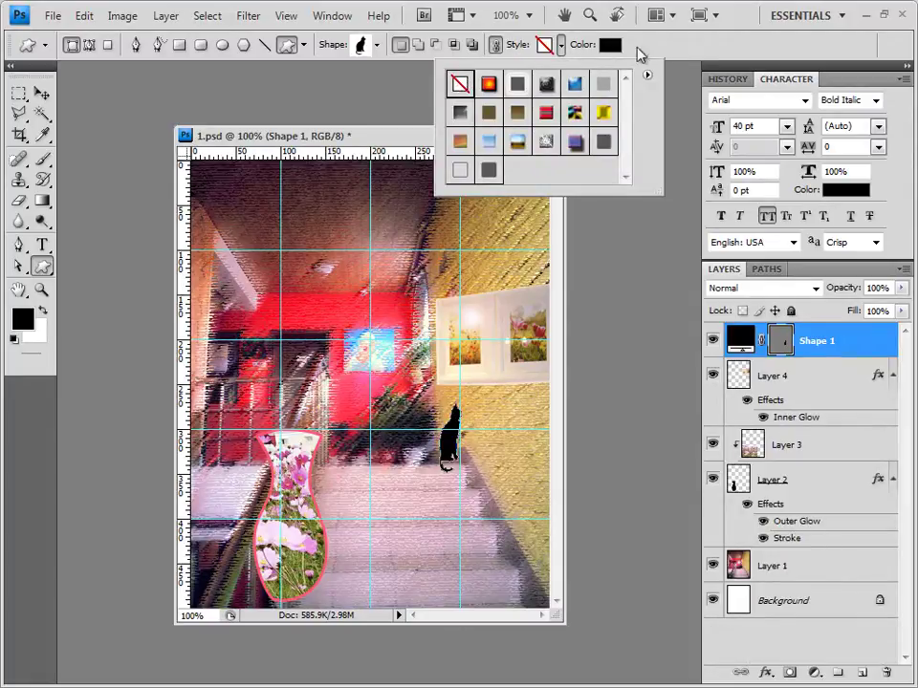
pyautogui.click(661, 52)
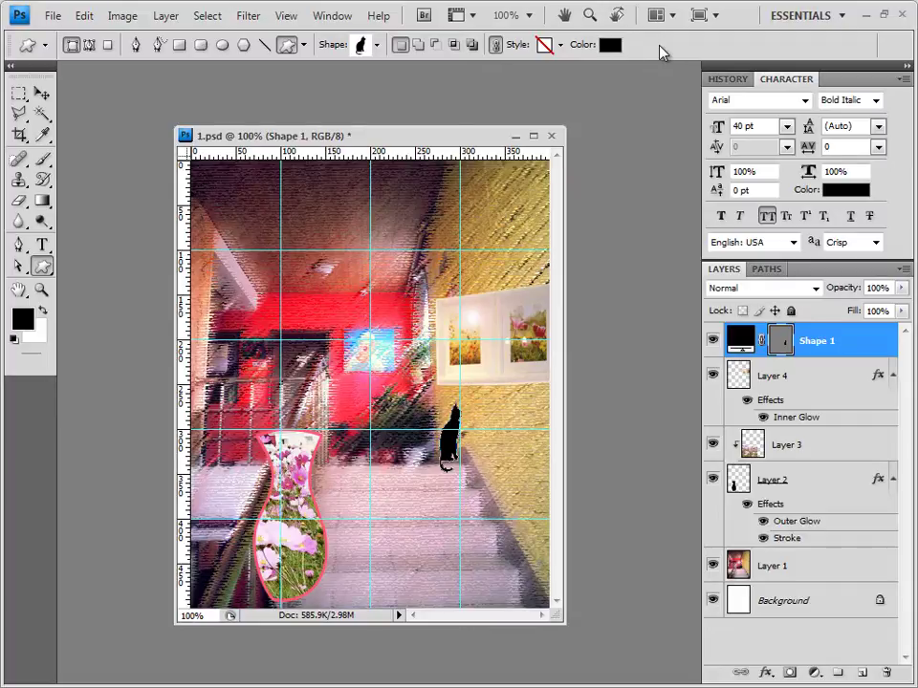
pyautogui.click(609, 45)
pyautogui.doubleClick(540, 440)
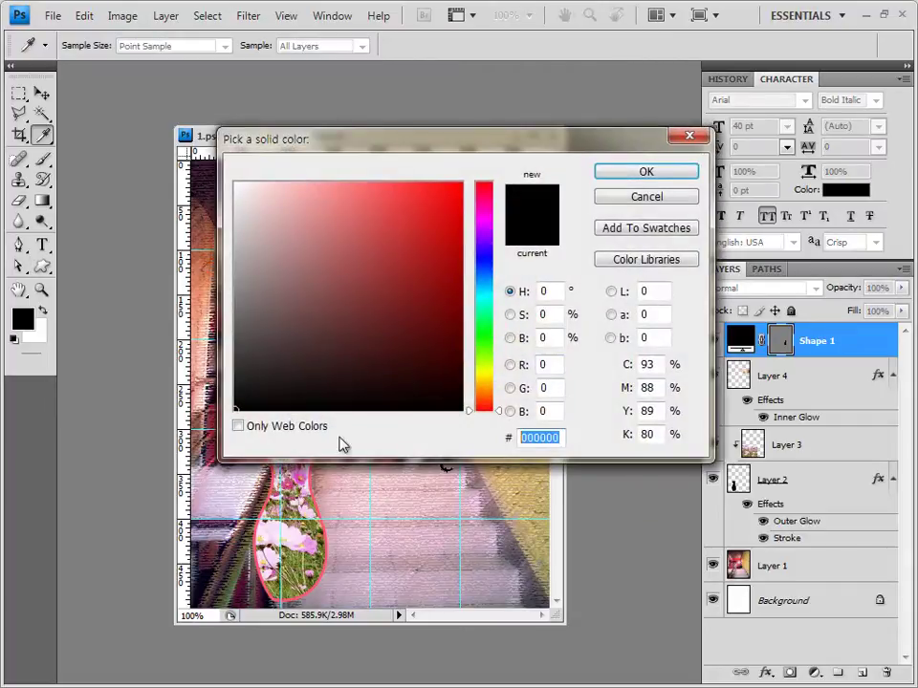
pyautogui.write('660000')
pyautogui.click(674, 174)
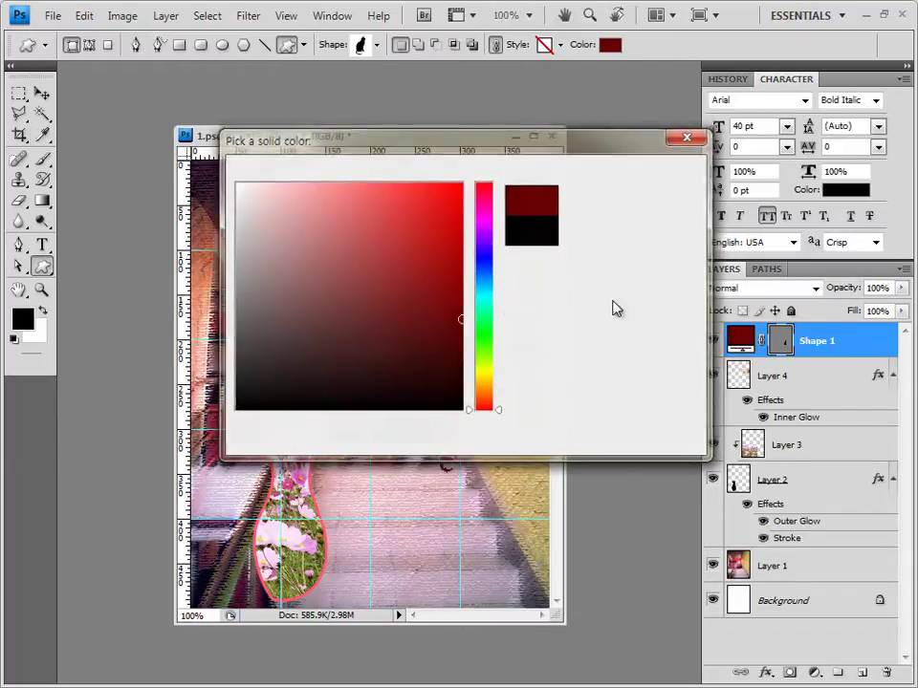
# - Add an Inner Shadow with the default settings to the cat and make the shape slightly wider and shorter
pyautogui.click(764, 672)
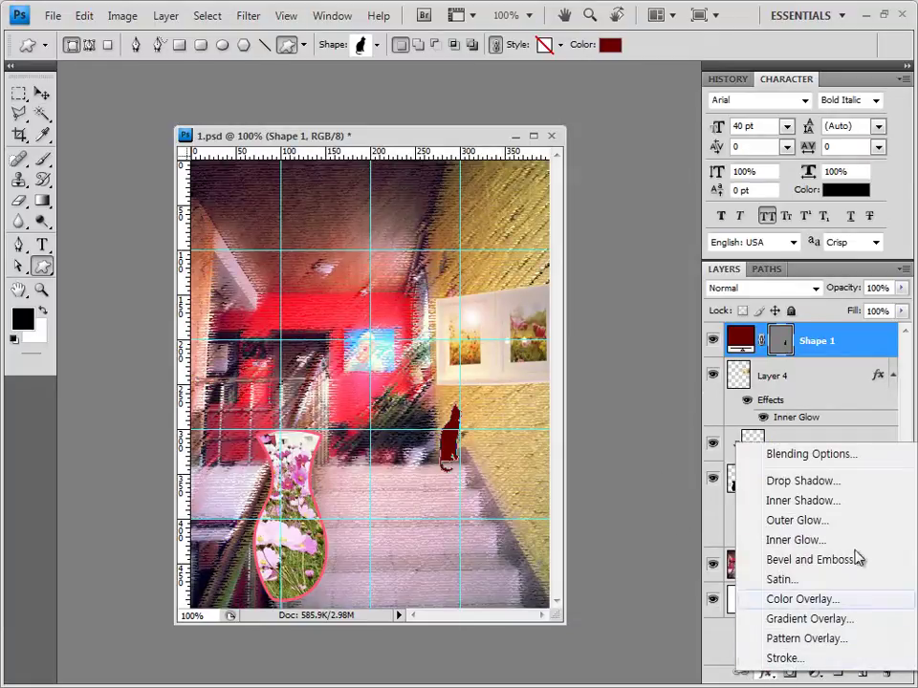
pyautogui.click(819, 506)
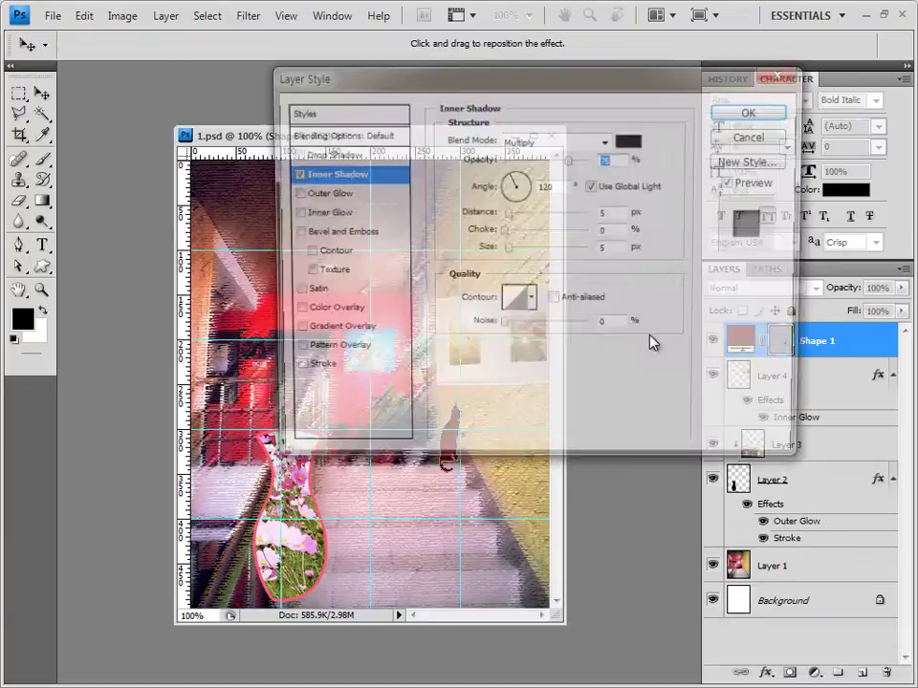
pyautogui.click(755, 113)
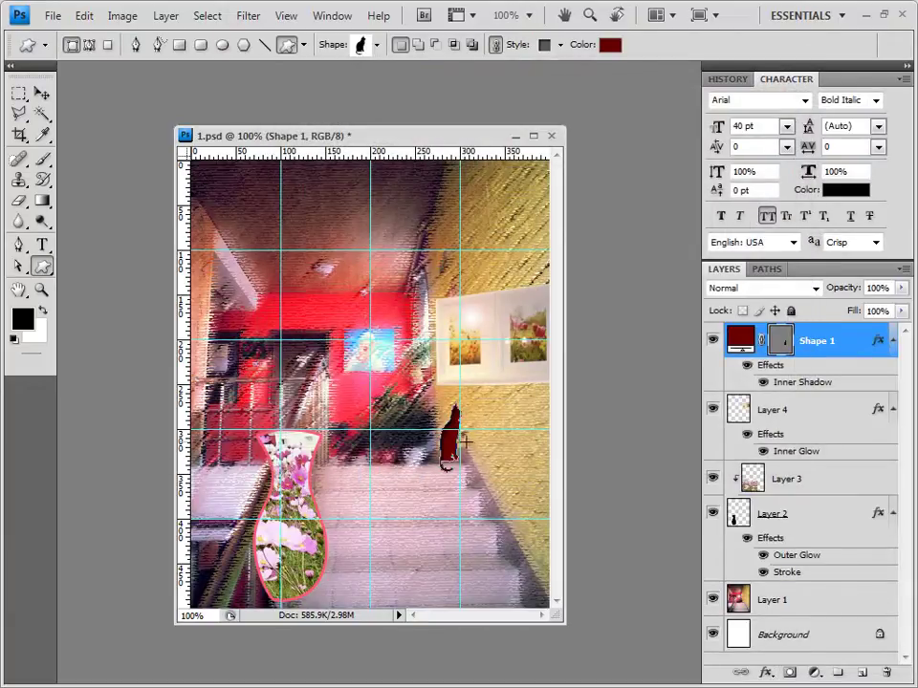
pyautogui.click(43, 94)
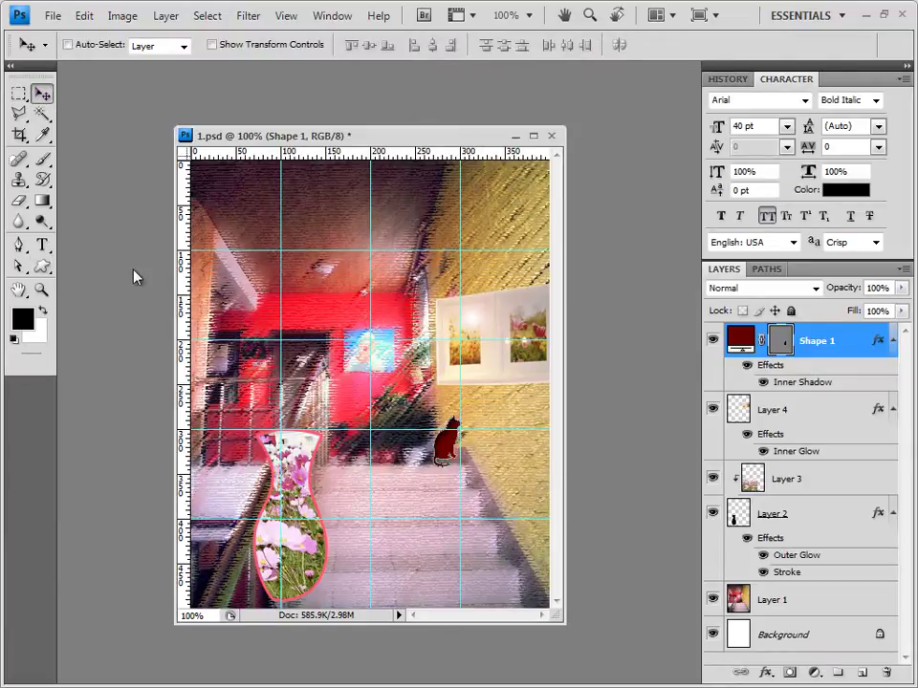
# - Replace the custom shapes with the Web set and draw a clock about 55 × 80 px on the yellow wall above the picture frames
pyautogui.click(43, 267)
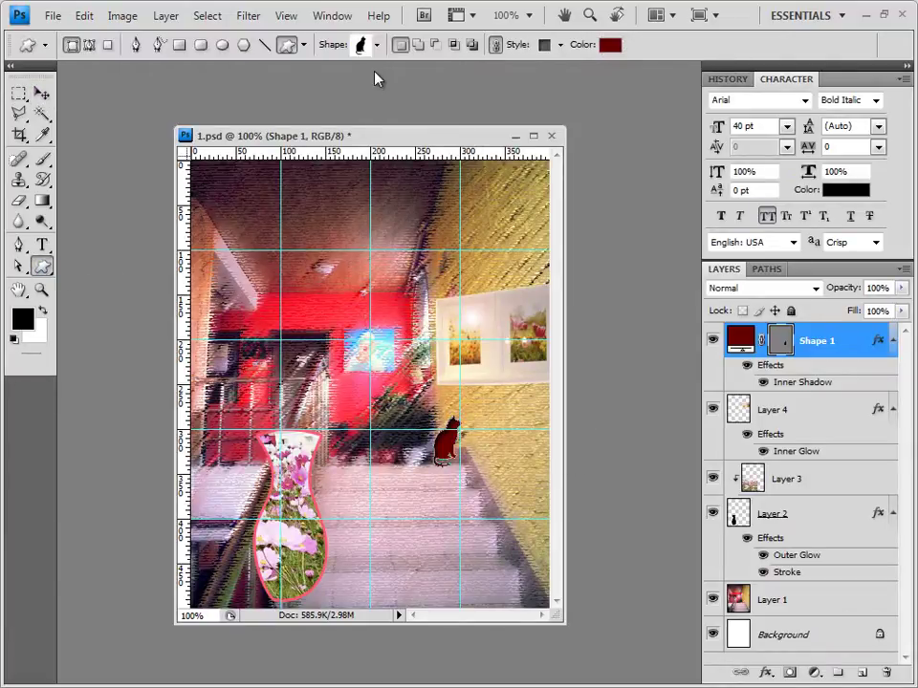
pyautogui.click(376, 46)
pyautogui.click(462, 75)
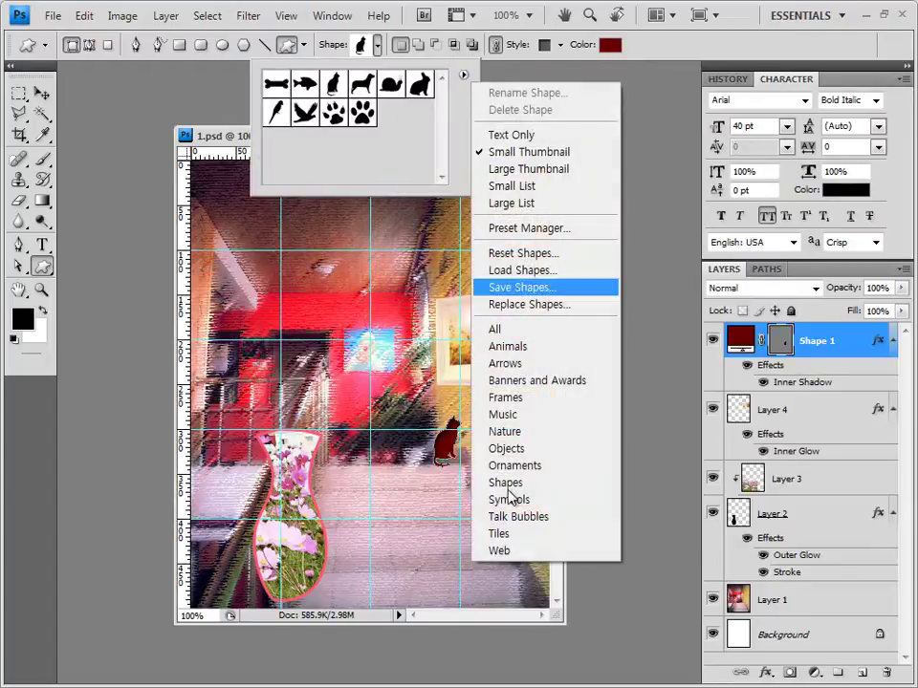
pyautogui.click(506, 552)
pyautogui.click(396, 273)
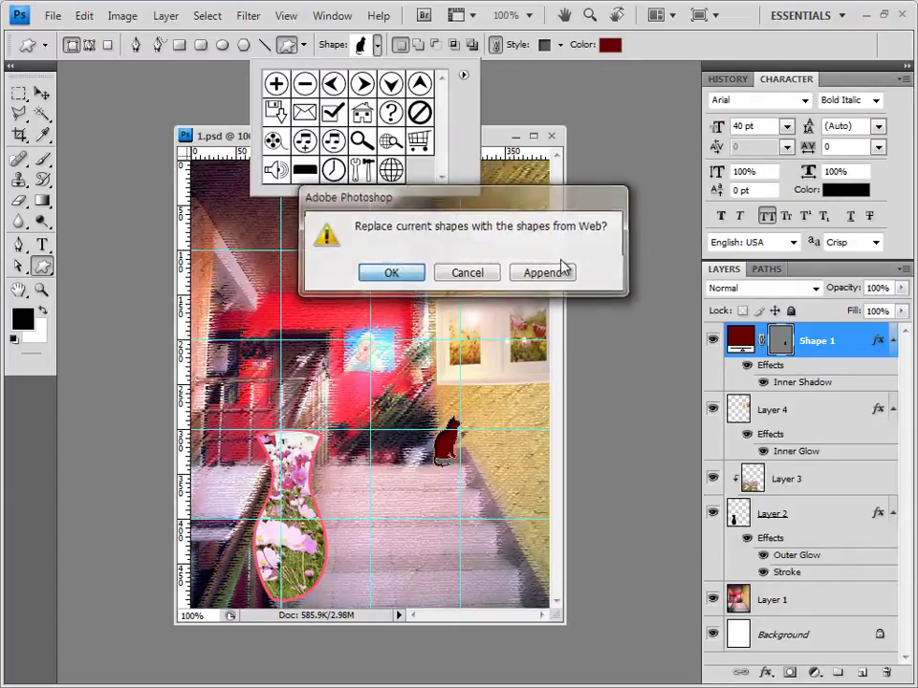
pyautogui.click(239, 144)
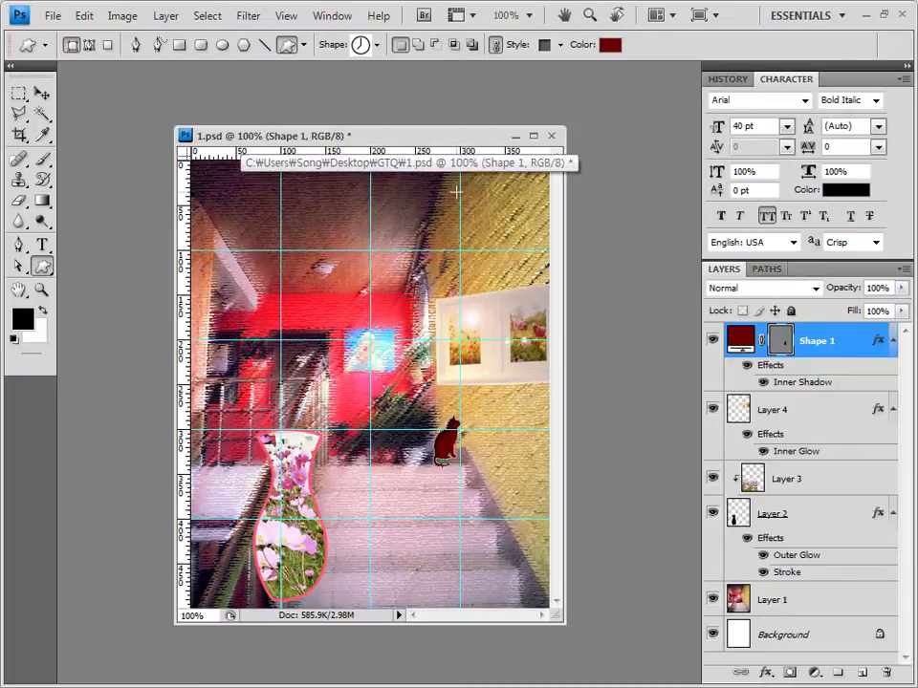
pyautogui.moveTo(463, 201); pyautogui.dragTo(513, 272)
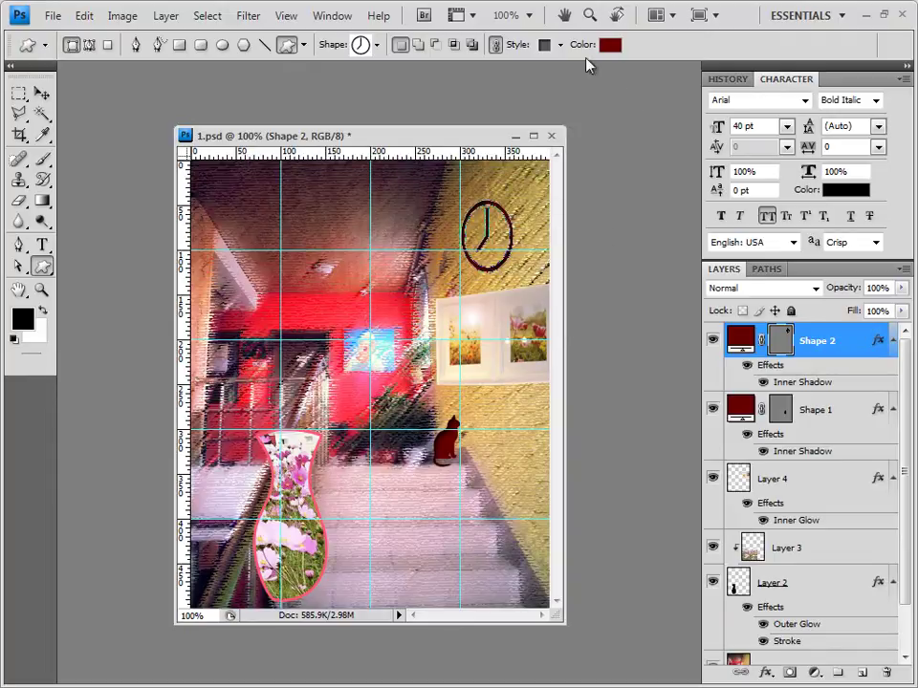
# - Clear the preset style from the clock shape and set its fill colour to #ffff33
pyautogui.click(561, 48)
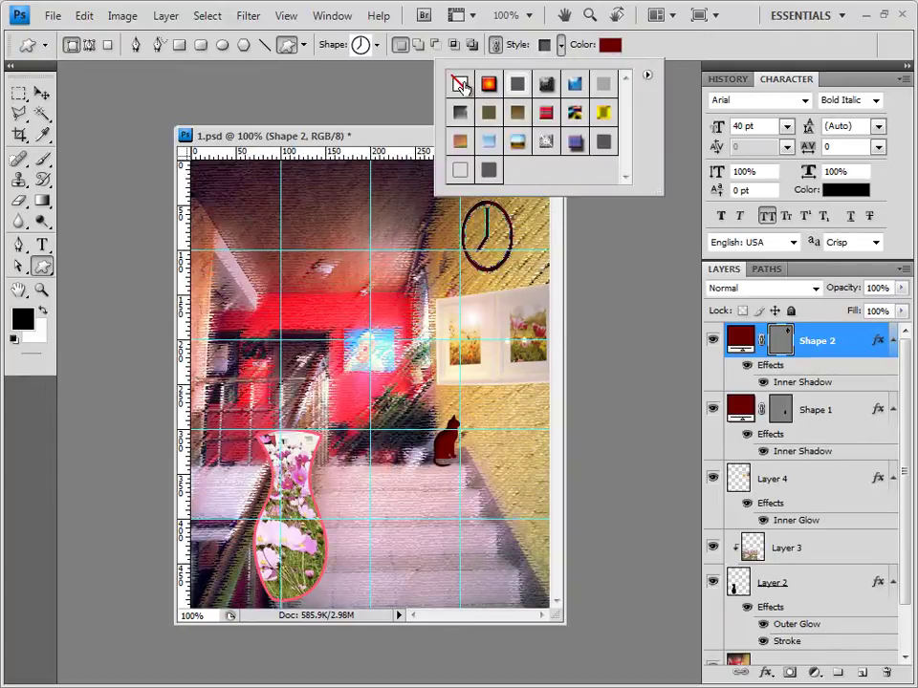
pyautogui.click(460, 83)
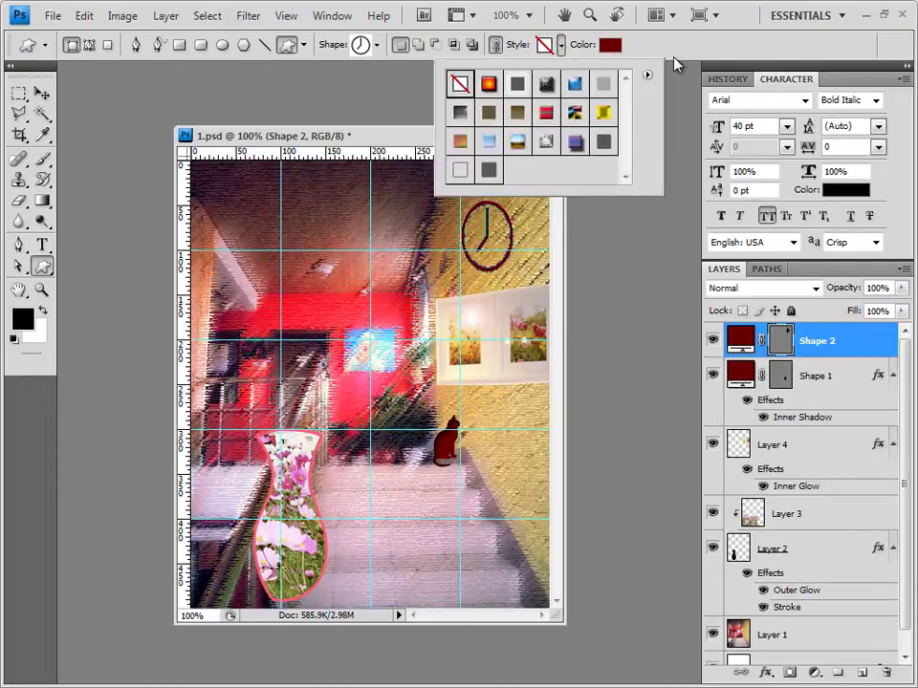
pyautogui.click(609, 45)
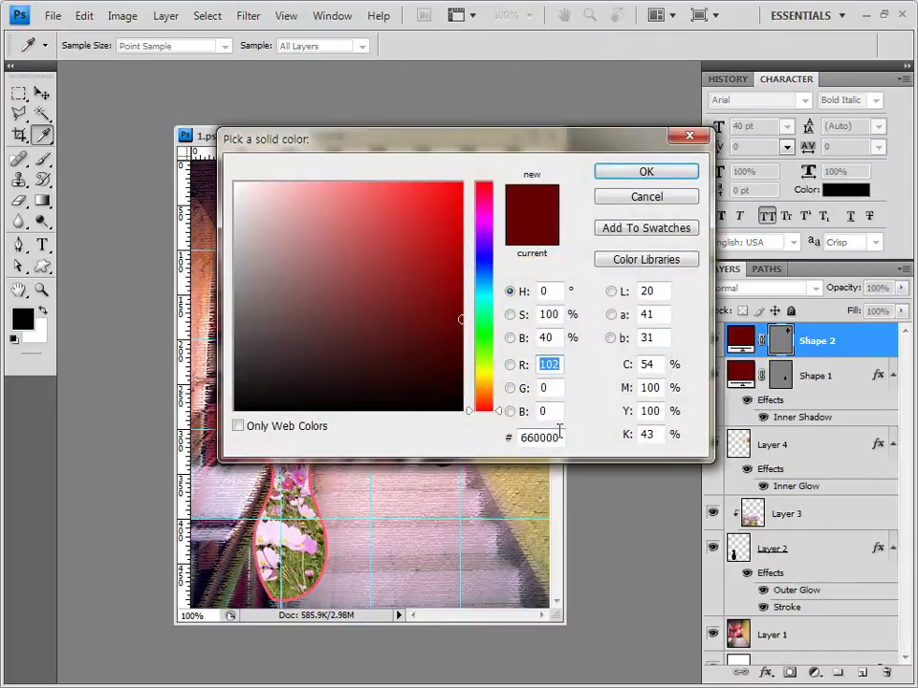
pyautogui.click(535, 437)
pyautogui.write('ffff33')
pyautogui.click(667, 172)
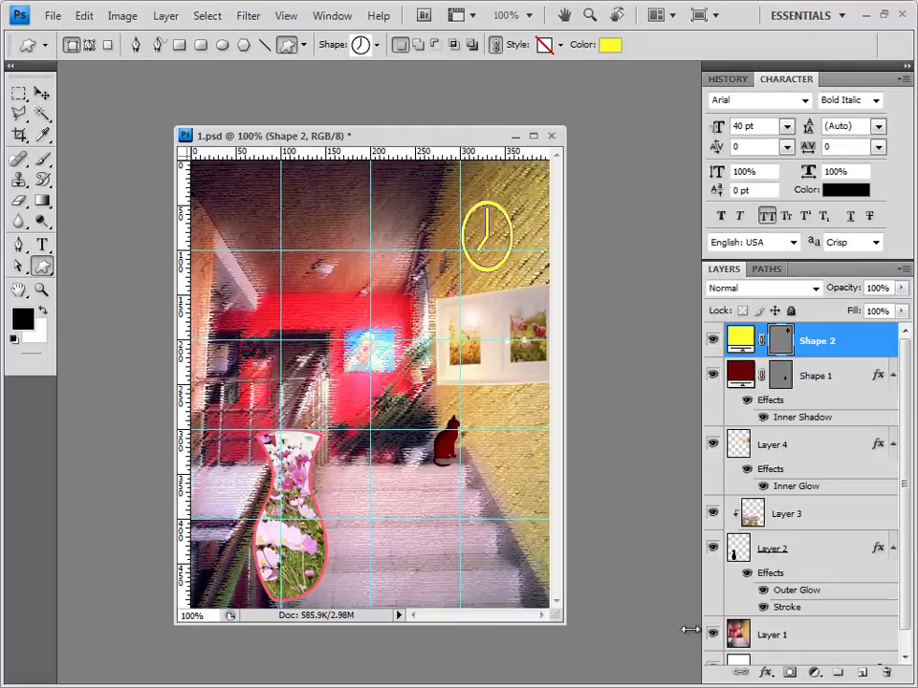
# - Add a 3 px outside Stroke in #330099 to the clock and reshape it into an even circle
pyautogui.click(766, 675)
pyautogui.click(778, 658)
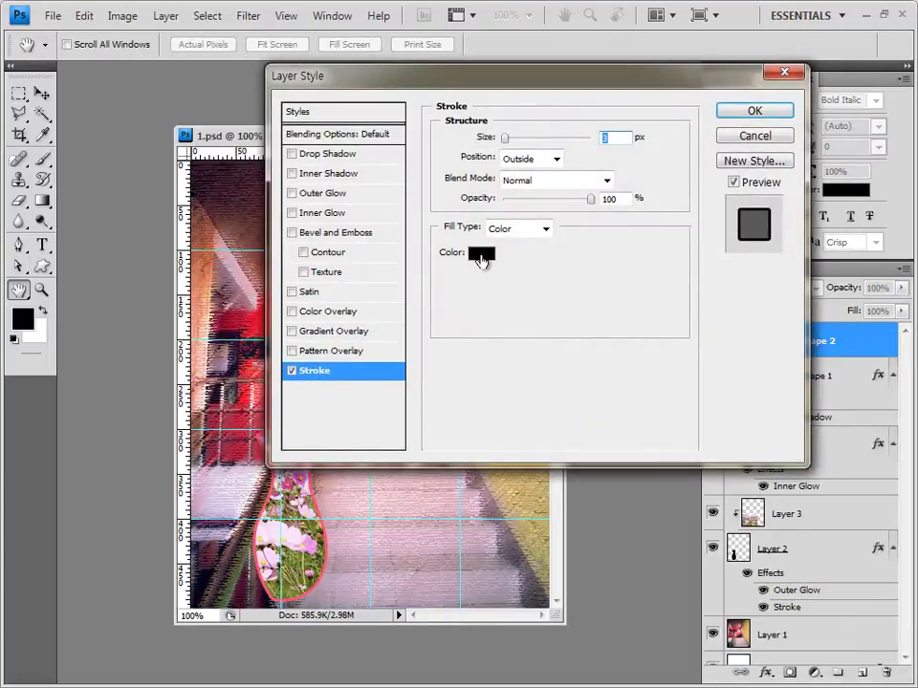
pyautogui.click(482, 257)
pyautogui.doubleClick(550, 436)
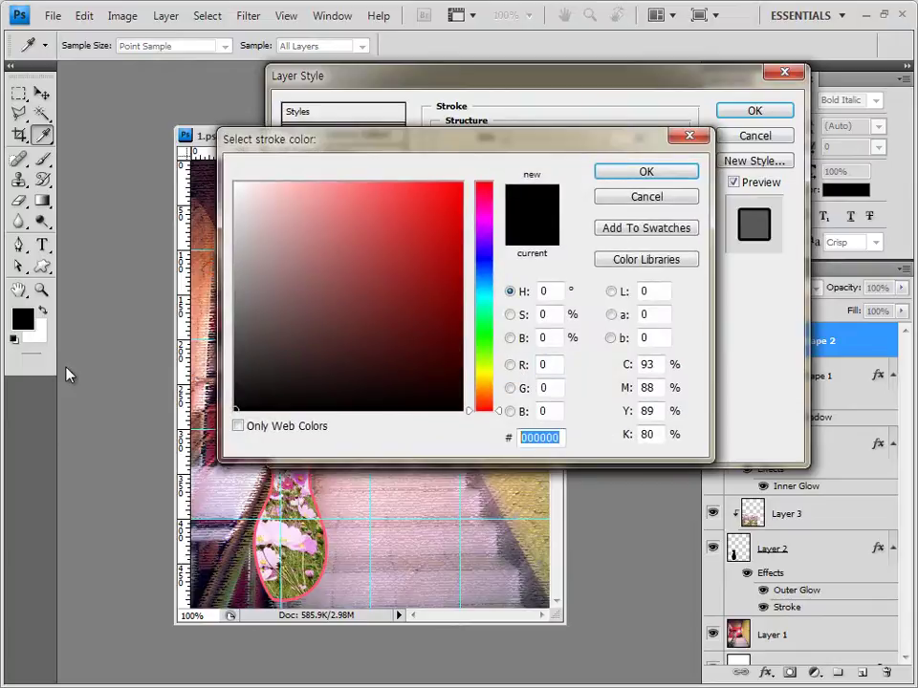
pyautogui.write('330099')
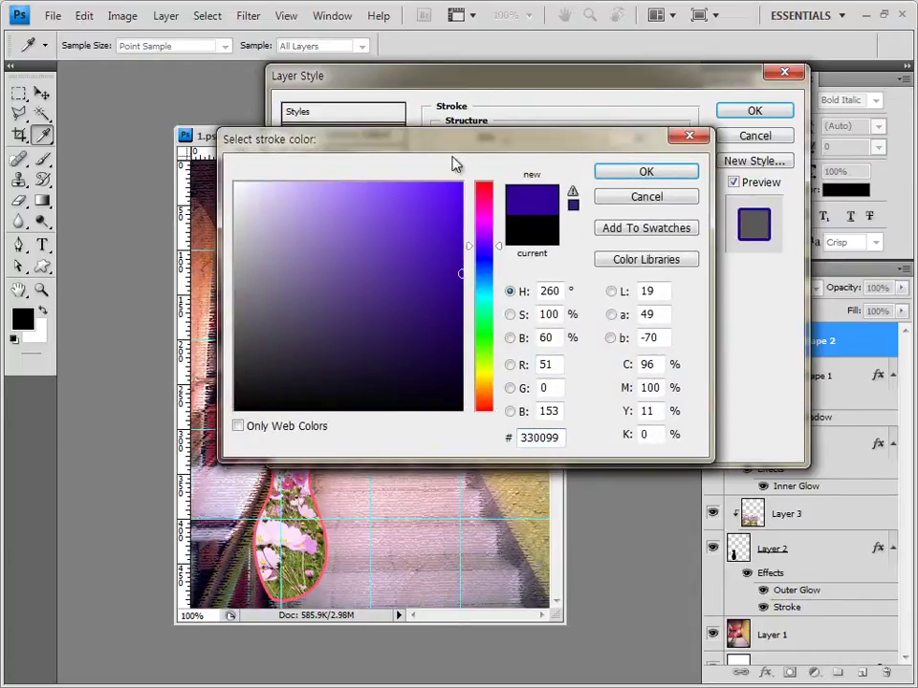
pyautogui.click(644, 173)
pyautogui.click(753, 112)
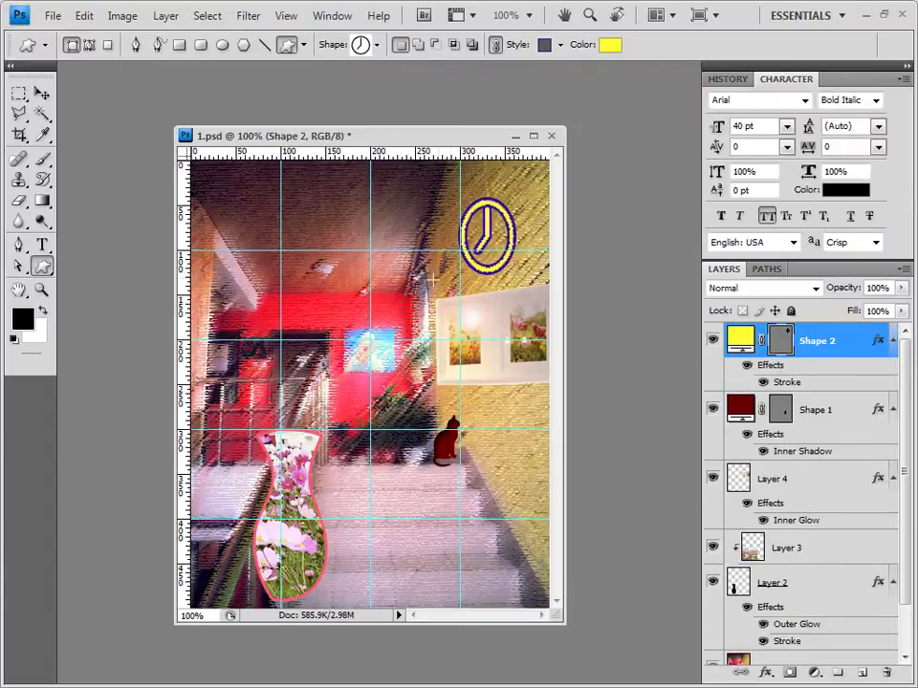
pyautogui.press('v')
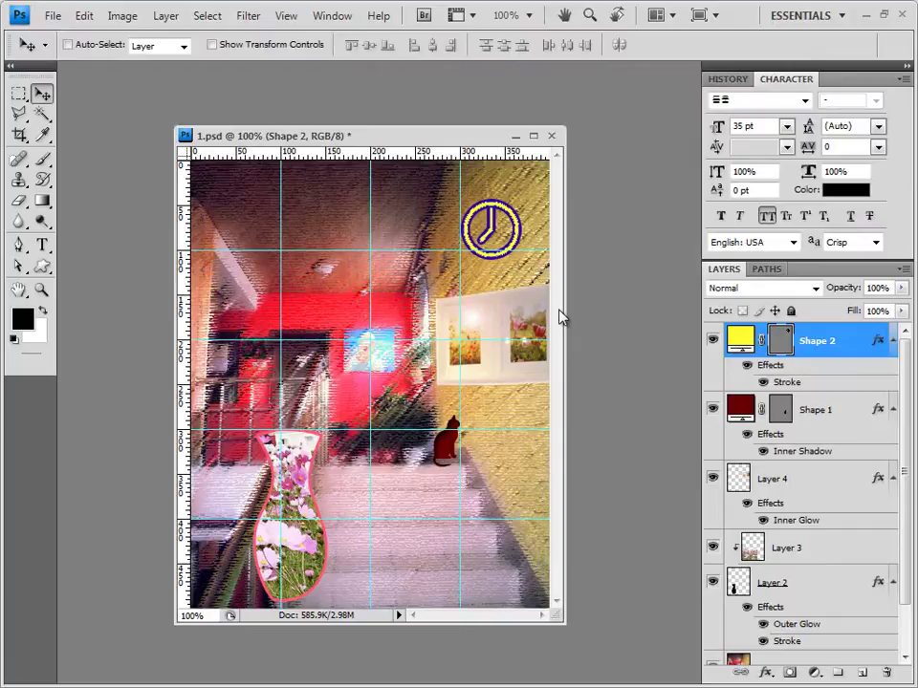
# - Start a text line in the upper part of the staircase image, beside the clock, with the font Arial Bold Italic
pyautogui.click(43, 245)
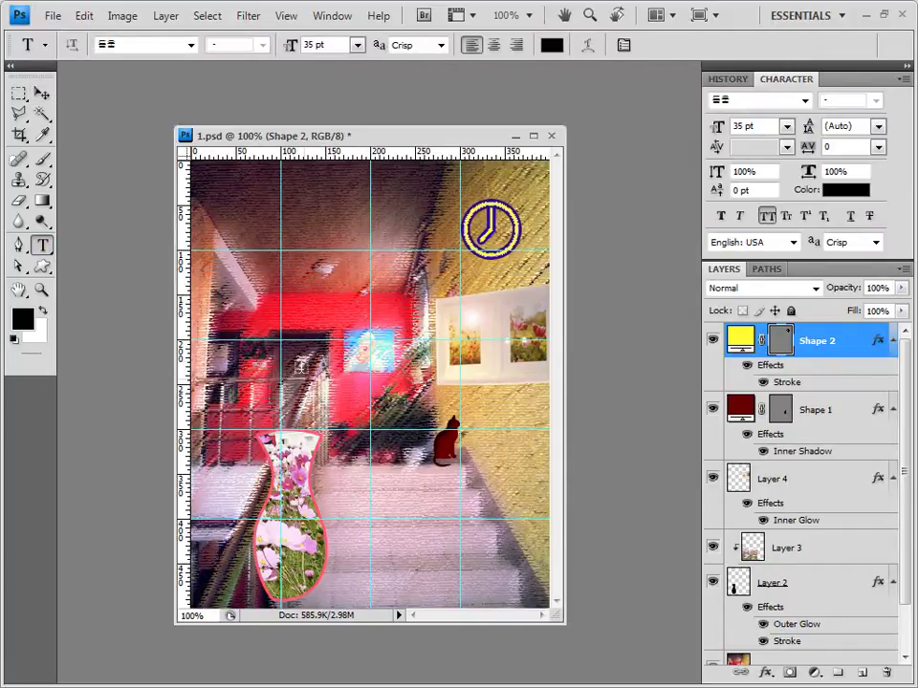
pyautogui.click(223, 237)
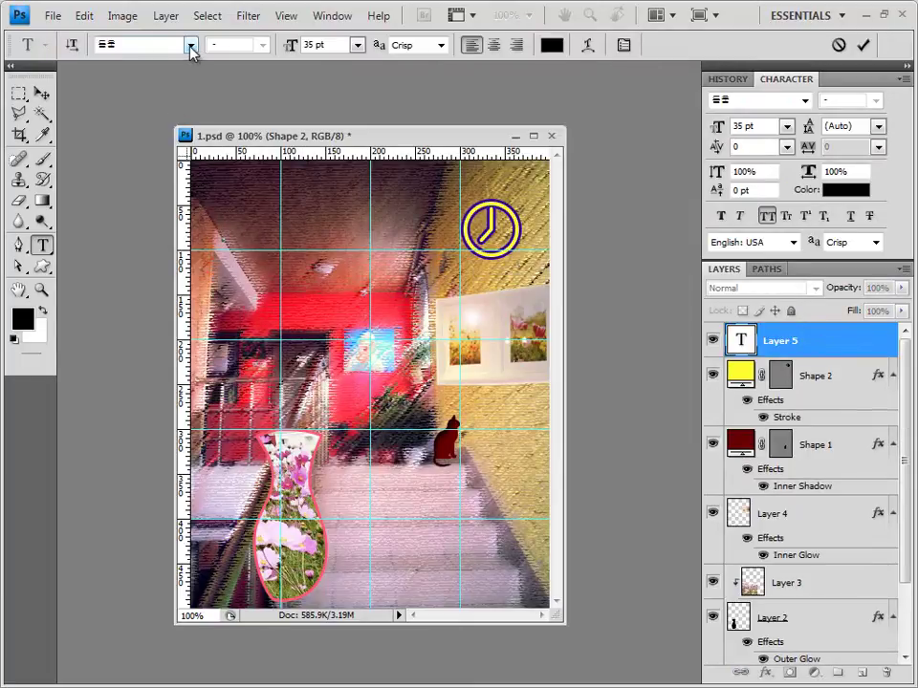
pyautogui.click(190, 45)
pyautogui.click(381, 253)
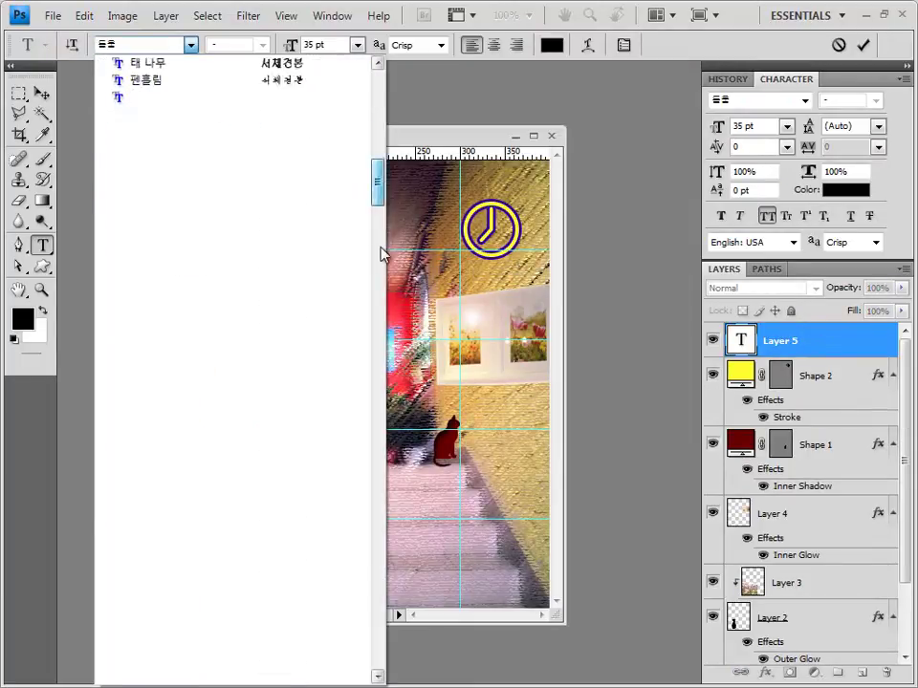
pyautogui.click(172, 456)
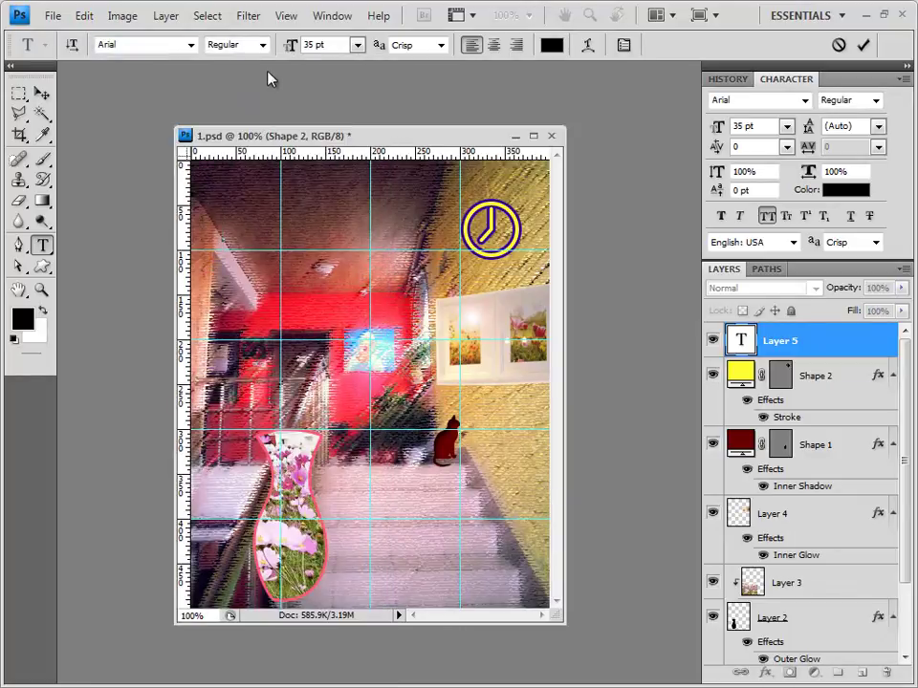
pyautogui.click(264, 45)
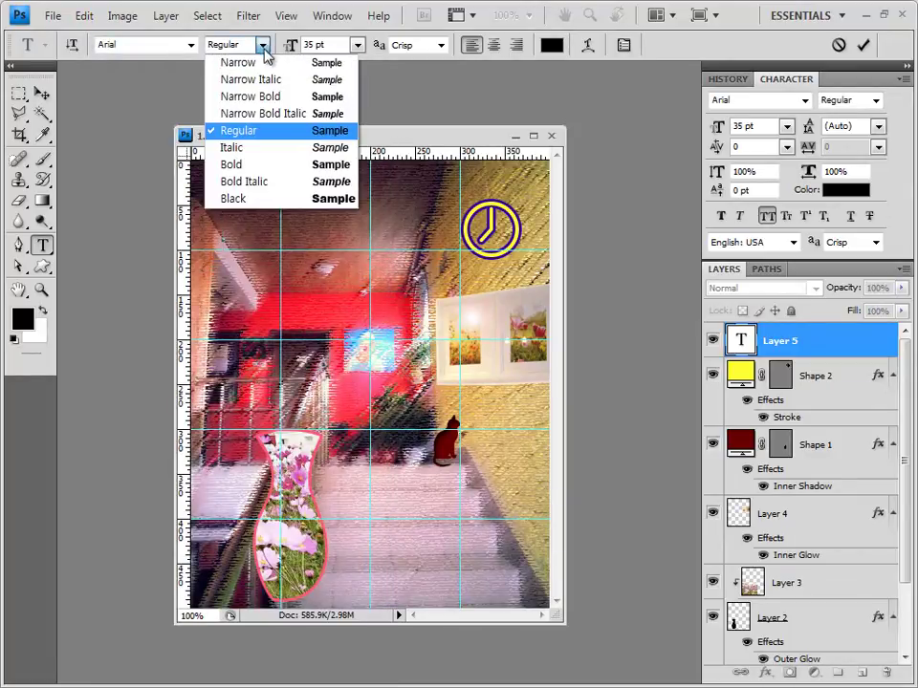
pyautogui.click(265, 184)
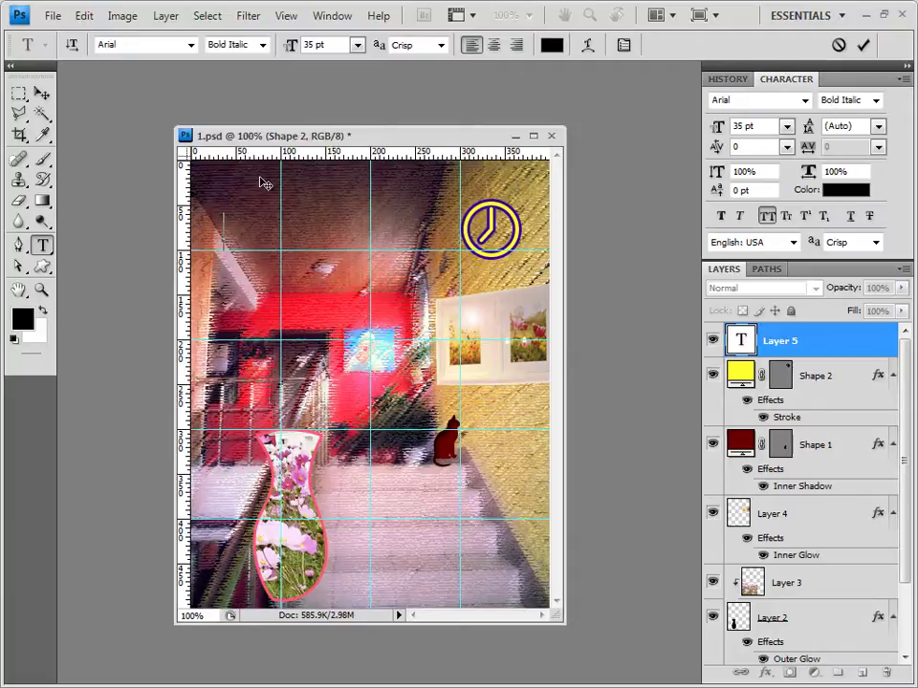
# - Set the text size to 40 pt and its colour to #ffffff, and enter BOOK CAFE
pyautogui.click(347, 45)
pyautogui.write('40')
pyautogui.press('Return')
pyautogui.click(551, 45)
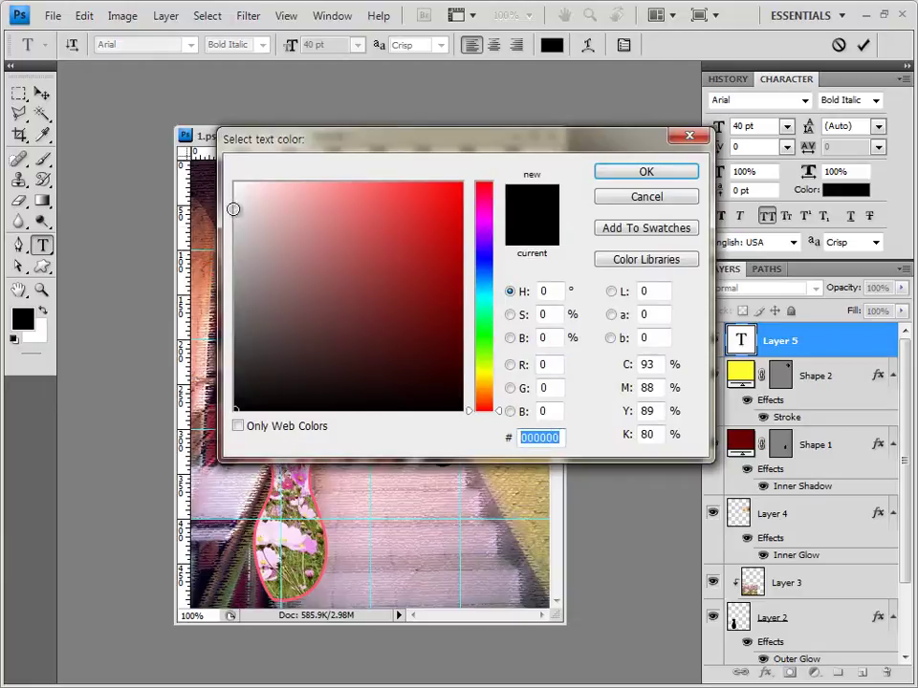
pyautogui.click(237, 184)
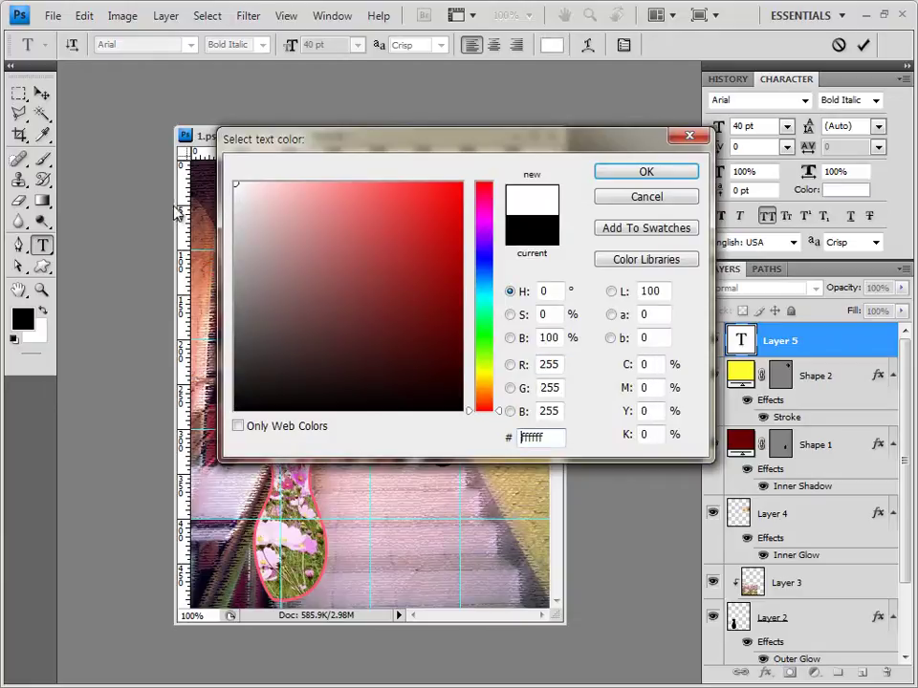
pyautogui.click(658, 175)
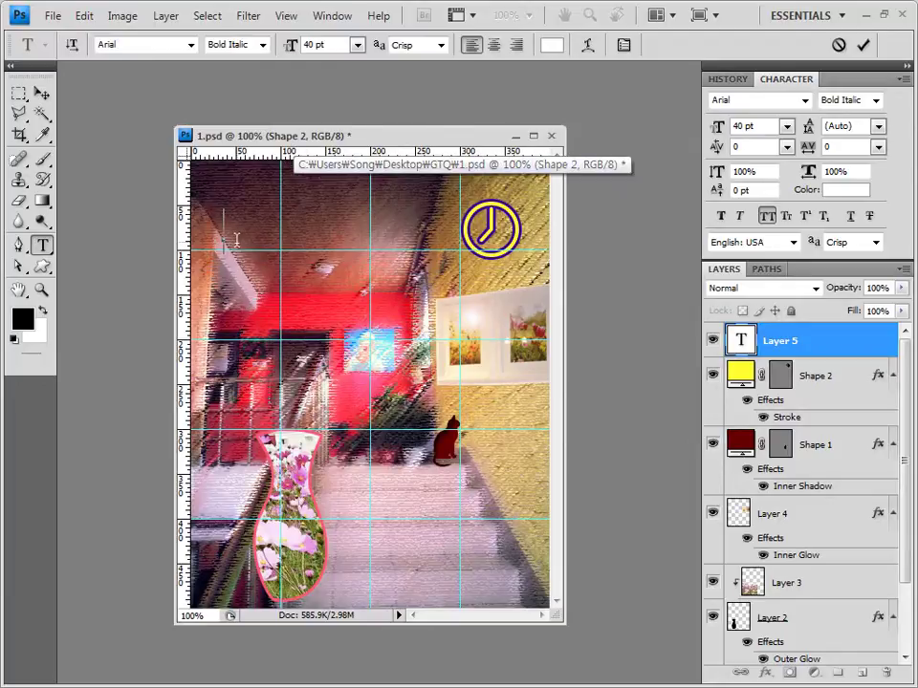
pyautogui.write('BOOK CAFE')
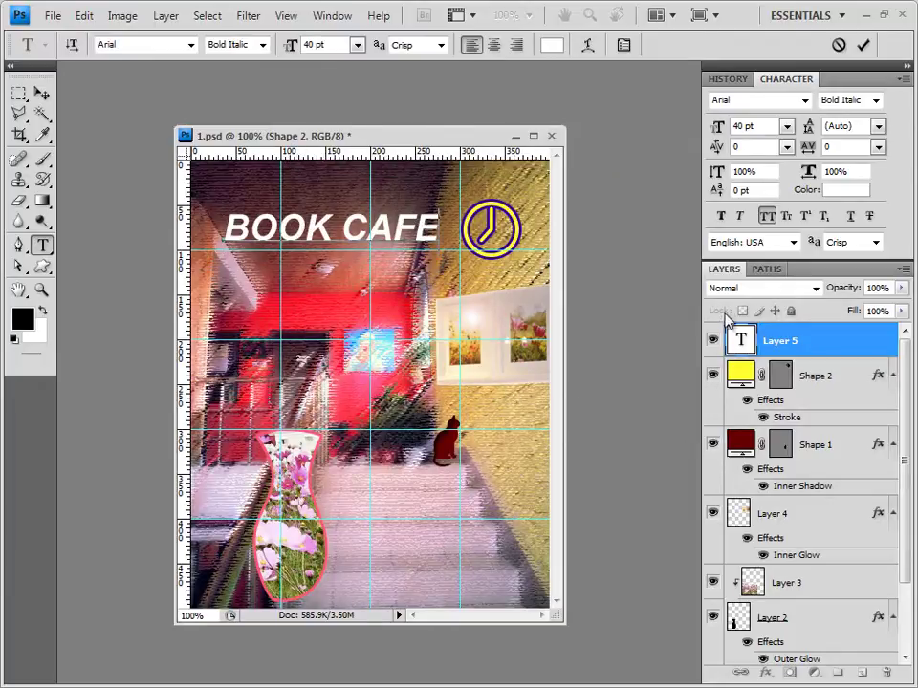
pyautogui.click(795, 341)
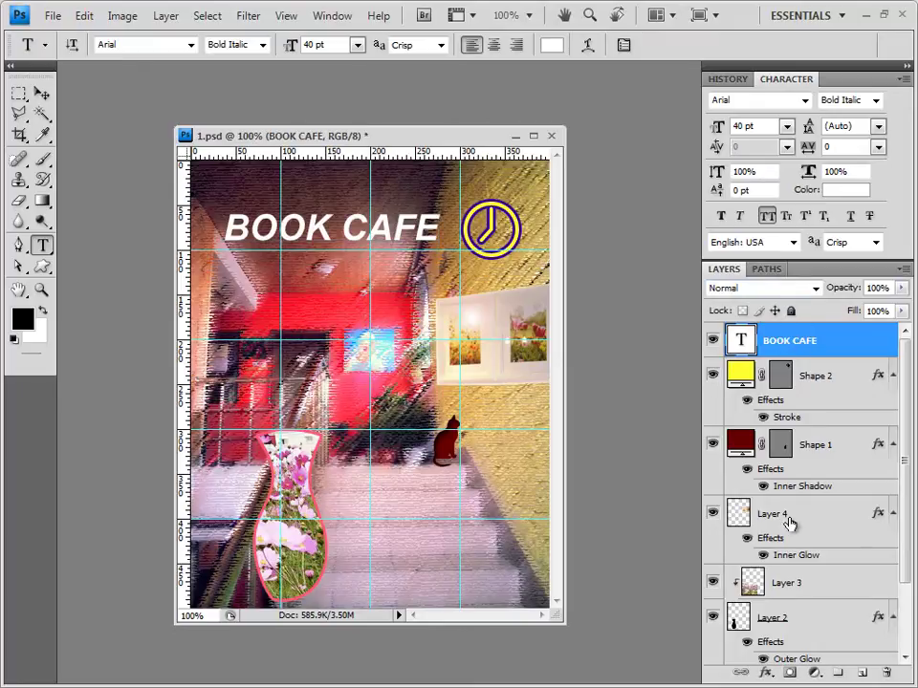
# - Add a Drop Shadow with the default settings to BOOK CAFE and move the text slightly down and to the left
pyautogui.click(768, 674)
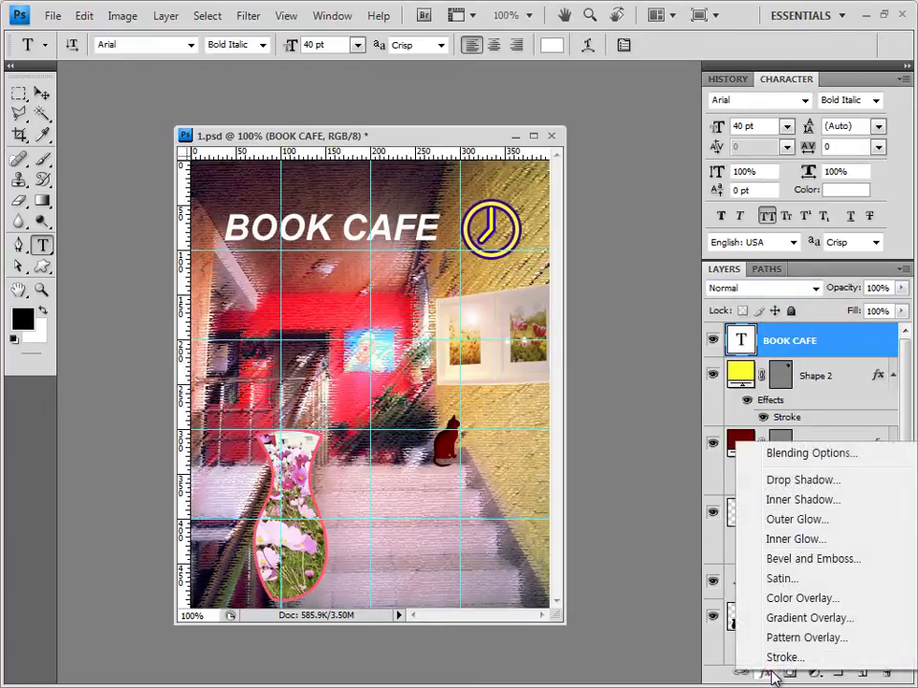
pyautogui.click(828, 484)
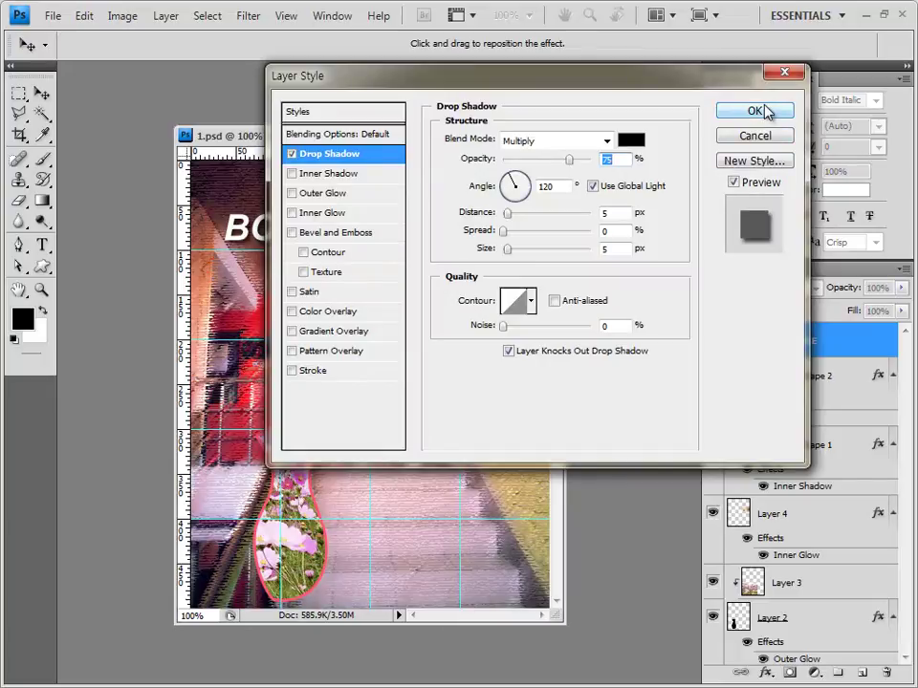
pyautogui.click(767, 111)
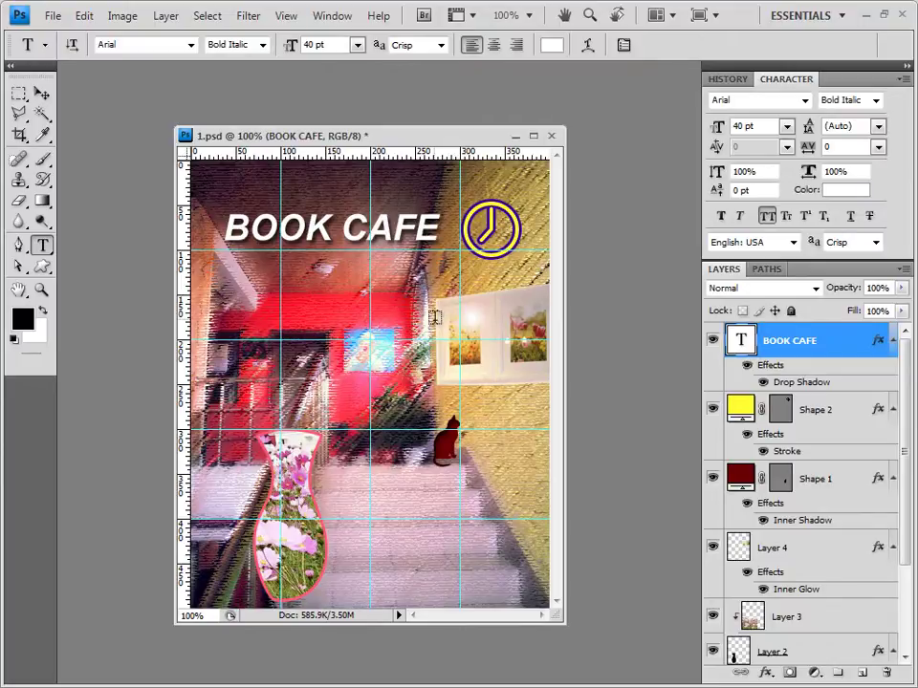
pyautogui.press('v')
pyautogui.moveTo(439, 311); pyautogui.dragTo(435, 322)
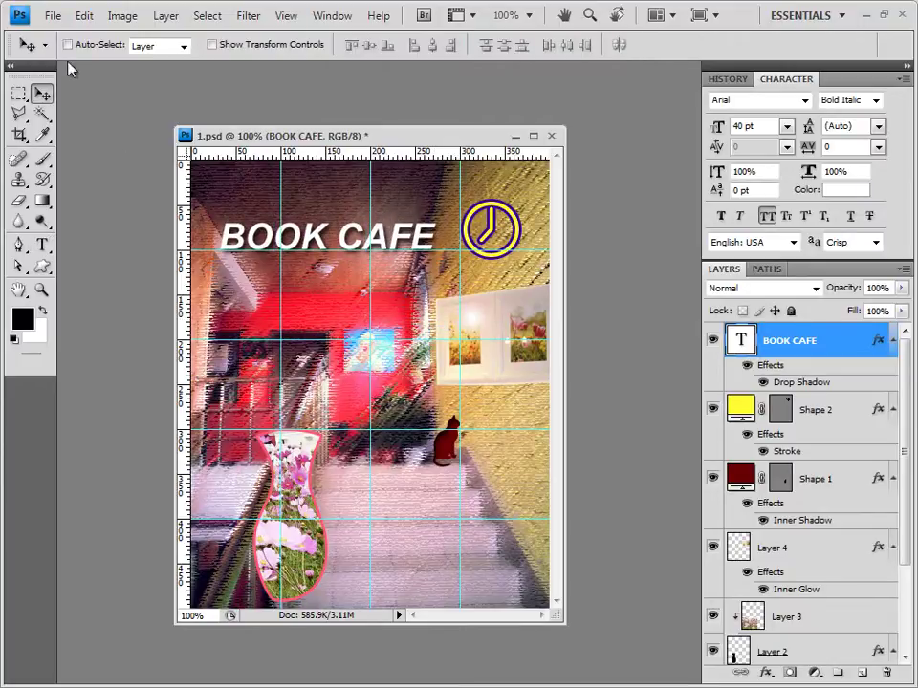
# - Save the changes to 1.psd and clear all guides from the image
pyautogui.click(54, 16)
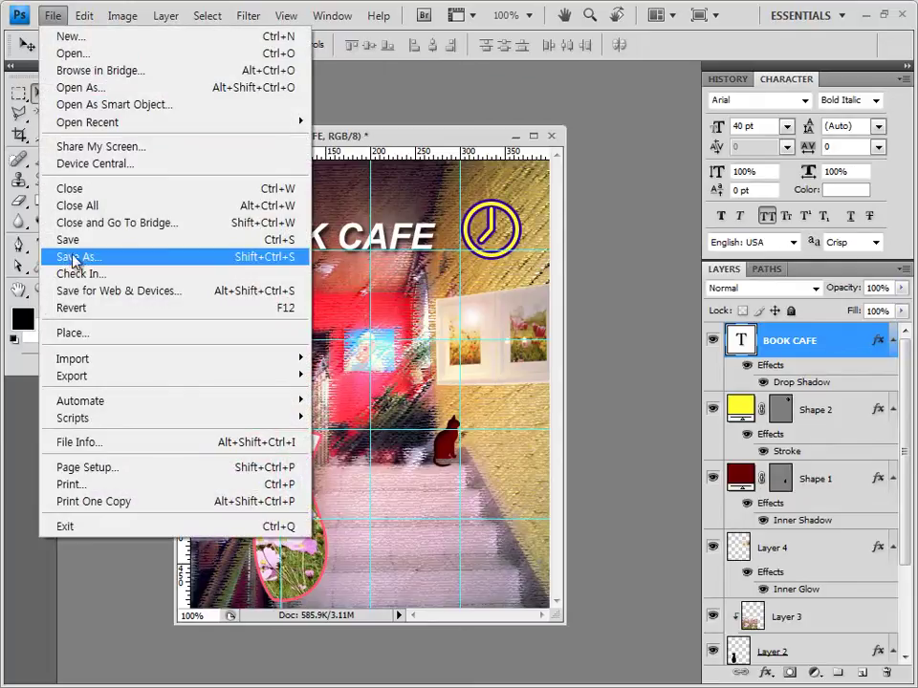
pyautogui.click(82, 242)
pyautogui.click(654, 216)
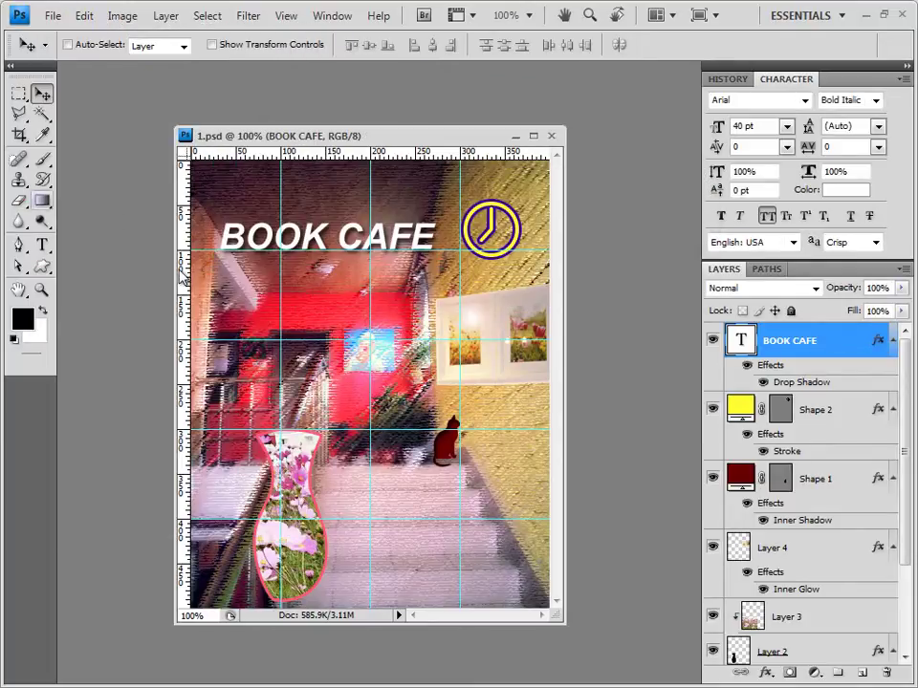
pyautogui.click(286, 16)
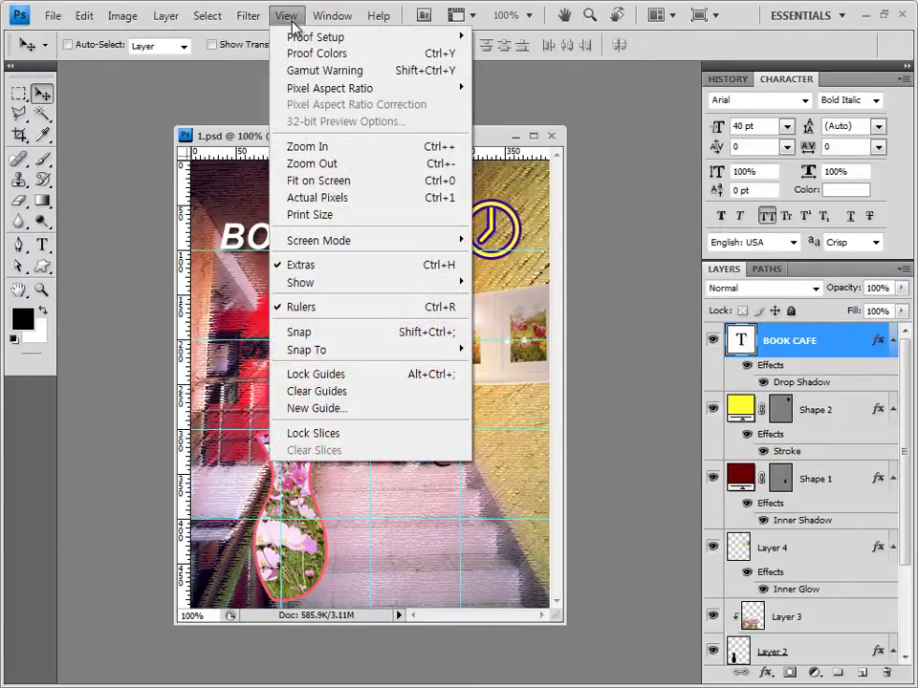
pyautogui.click(316, 391)
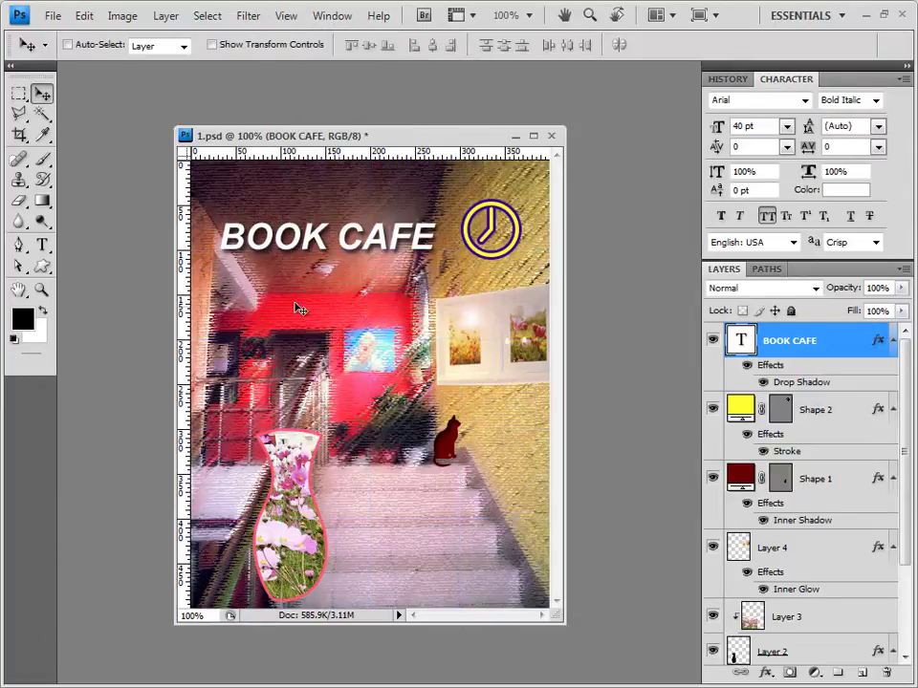
# - Prepare a JPEG copy in the GTQ folder, named with the examinee number, the examinee's name and the suffix 1, separated by hyphens
pyautogui.click(52, 16)
pyautogui.click(156, 258)
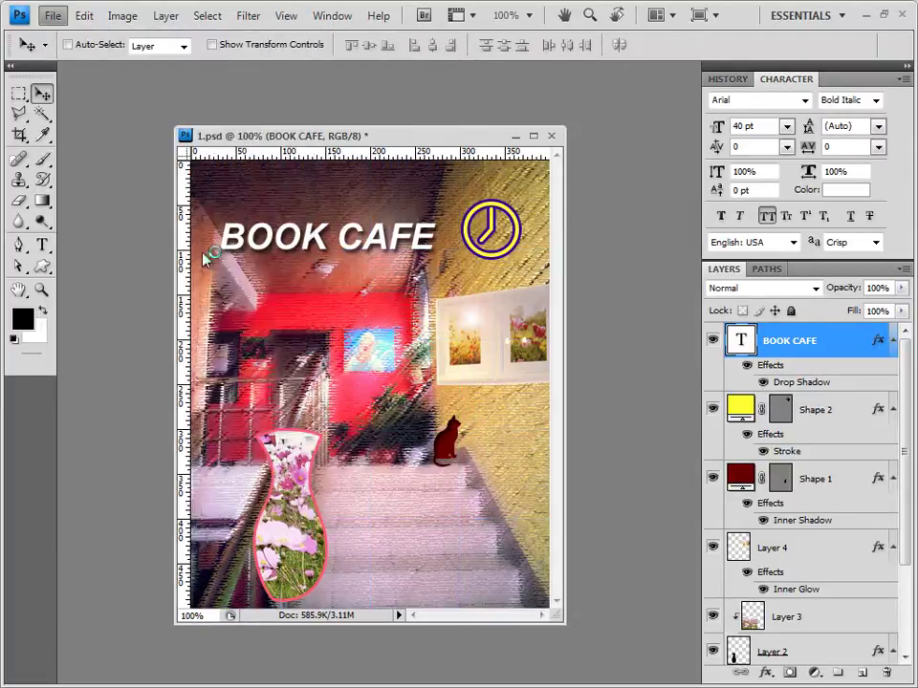
pyautogui.click(435, 395)
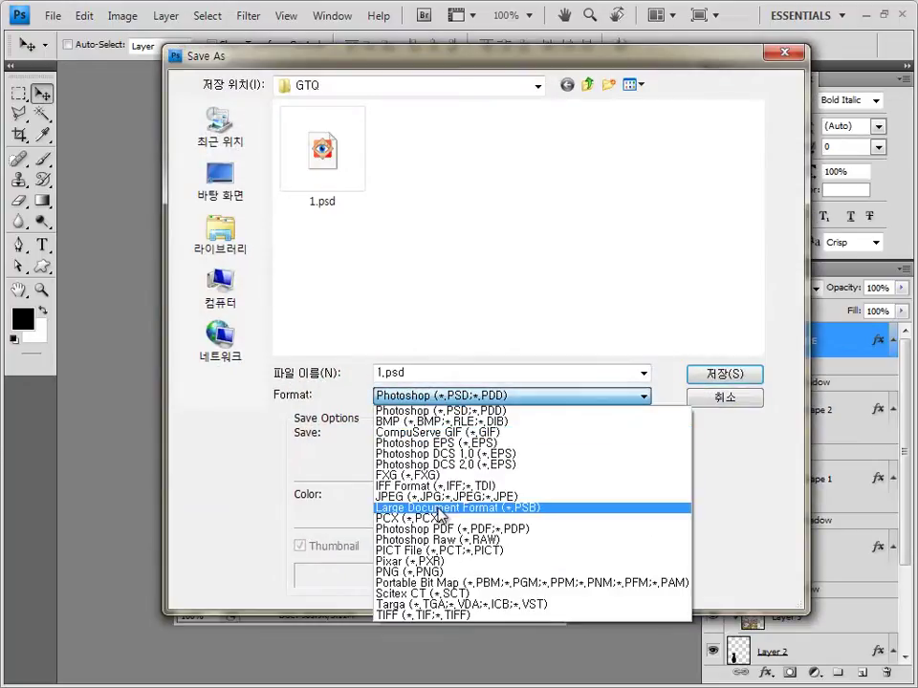
pyautogui.click(475, 496)
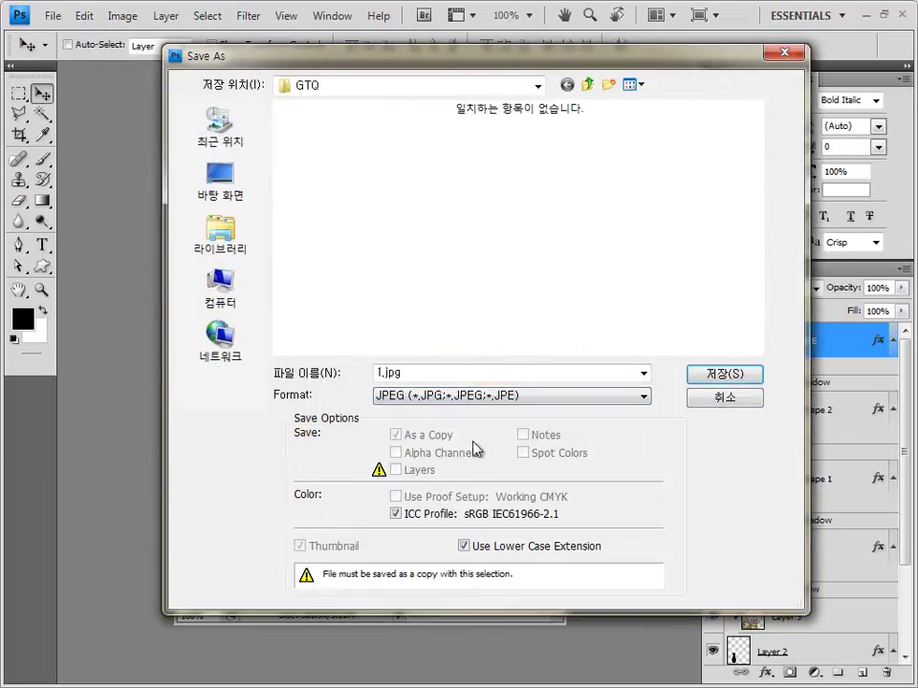
pyautogui.doubleClick(390, 373)
pyautogui.click(378, 372)
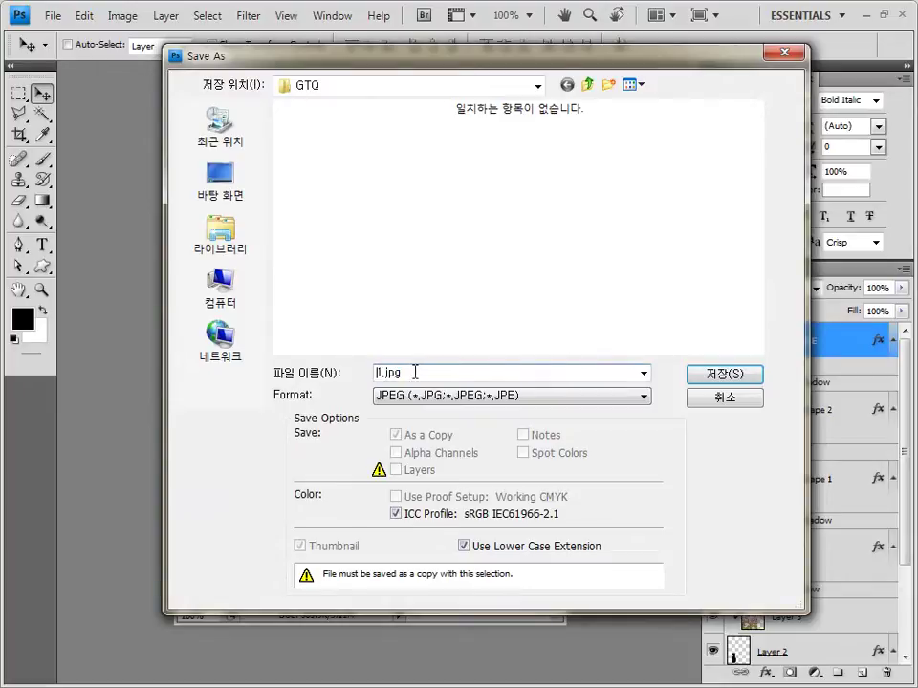
pyautogui.write('0123456789')
pyautogui.write('-홍길ㄷ')
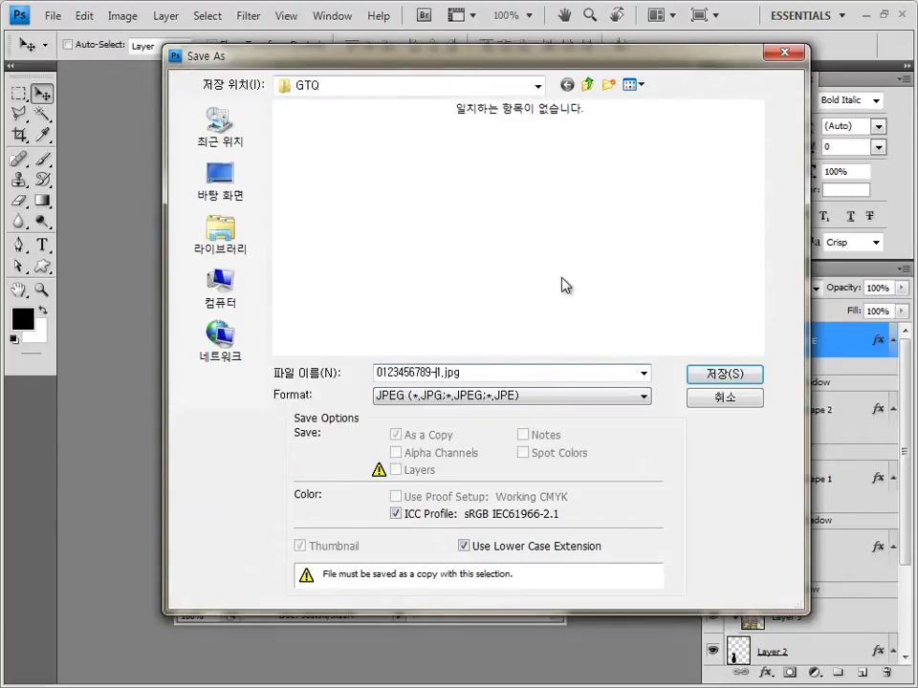
pyautogui.write('동-')
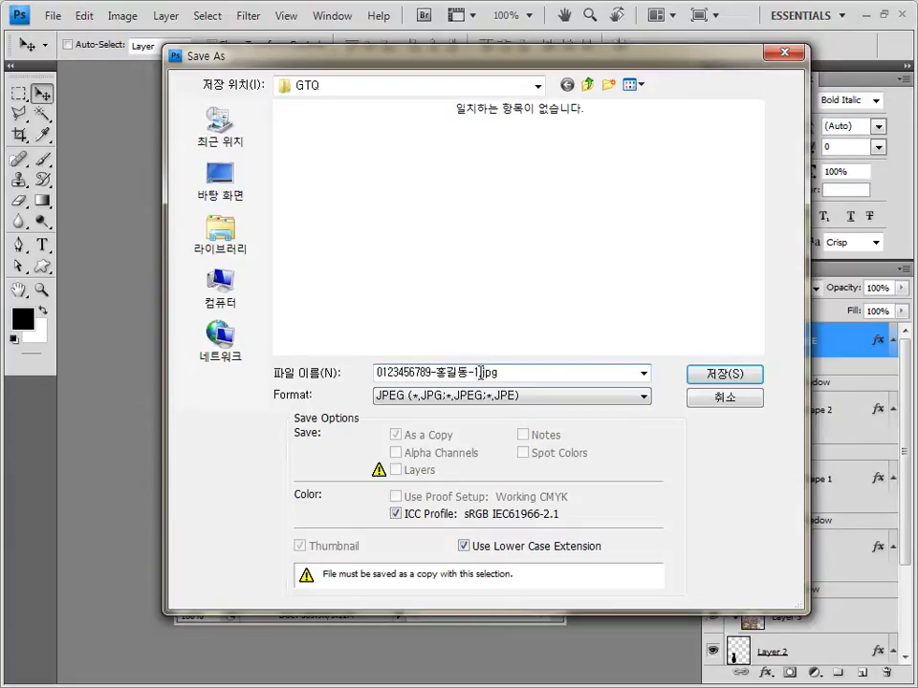
pyautogui.press('Delete')
# - Save the JPEG copy with image quality 8
pyautogui.click(730, 373)
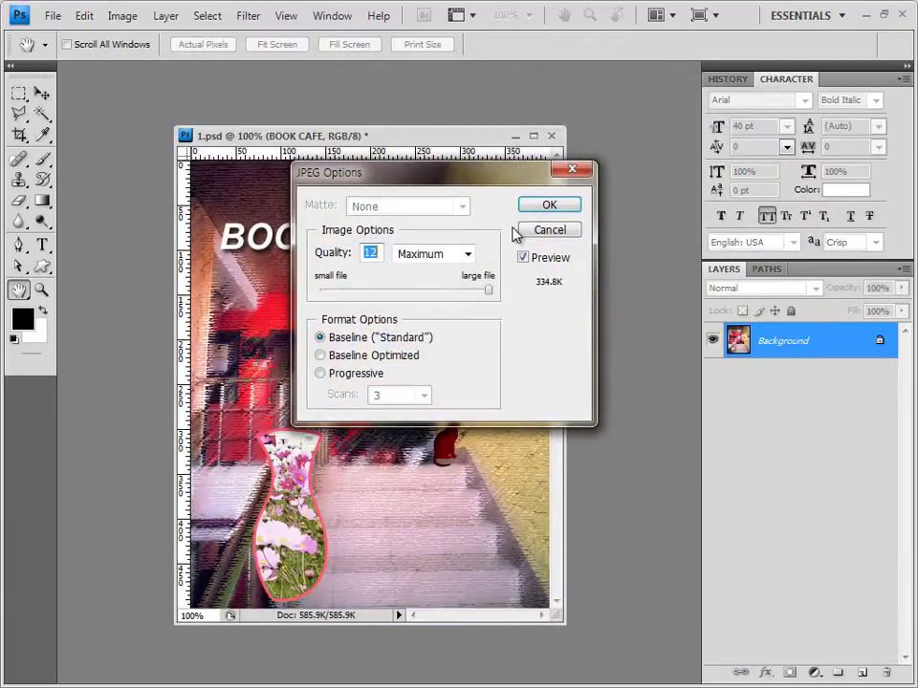
pyautogui.write('8')
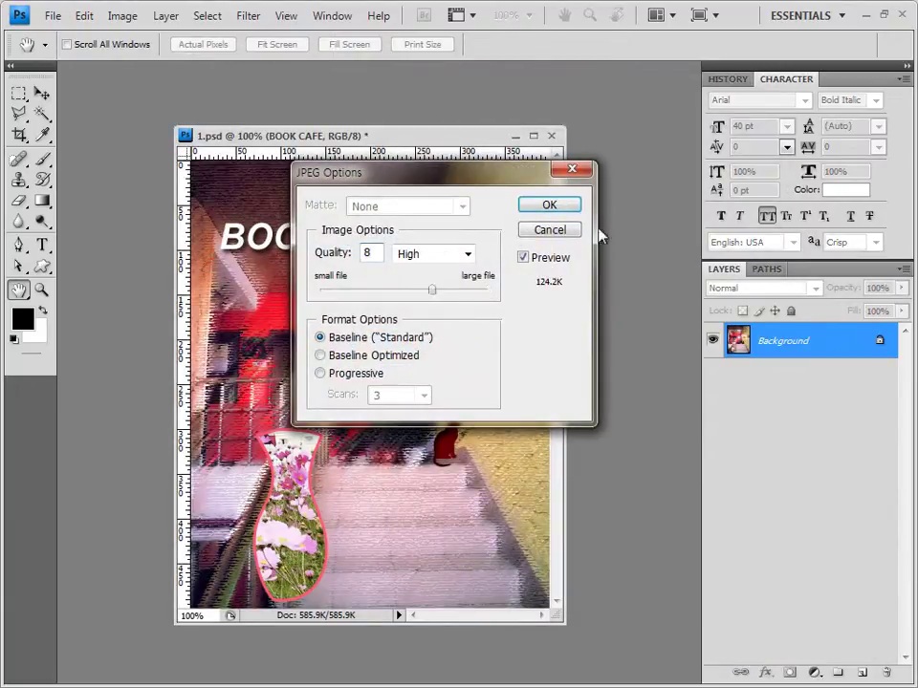
pyautogui.click(561, 205)
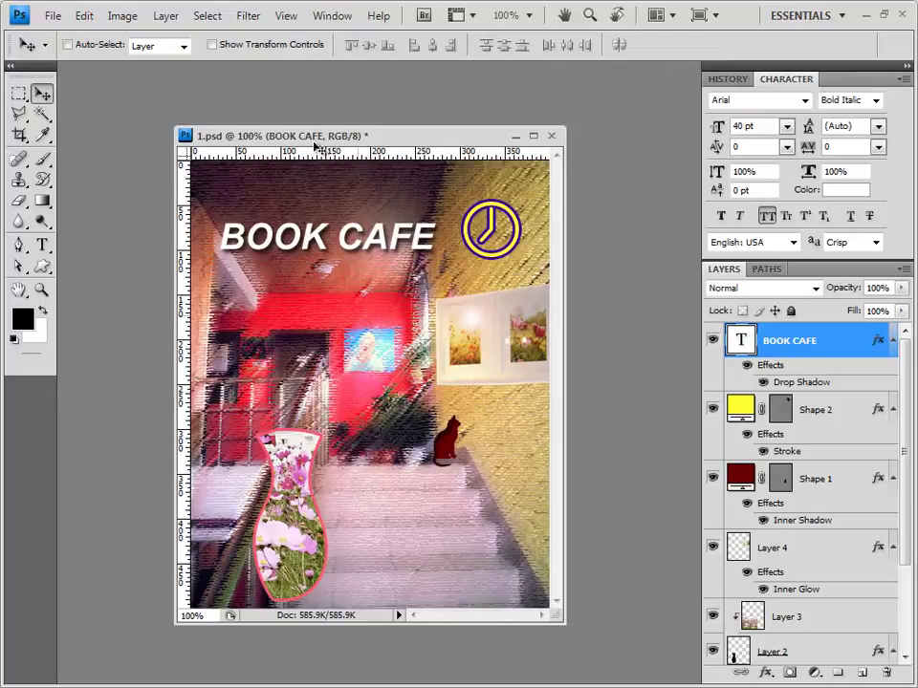
# - Resize the layered image to 40 × 50 pixels with constrained proportions
pyautogui.click(134, 19)
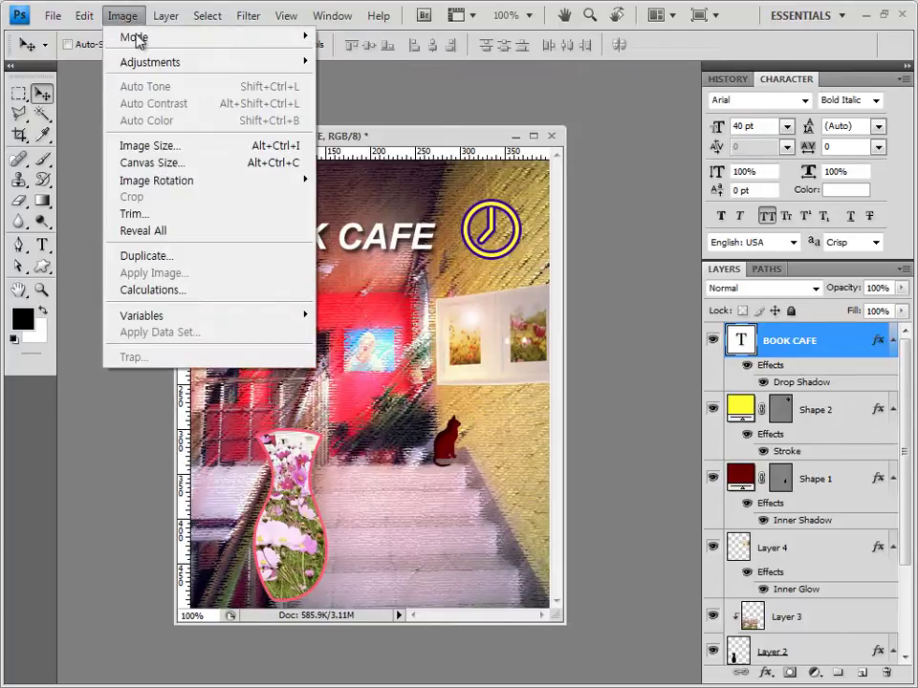
pyautogui.click(168, 148)
pyautogui.write('4')
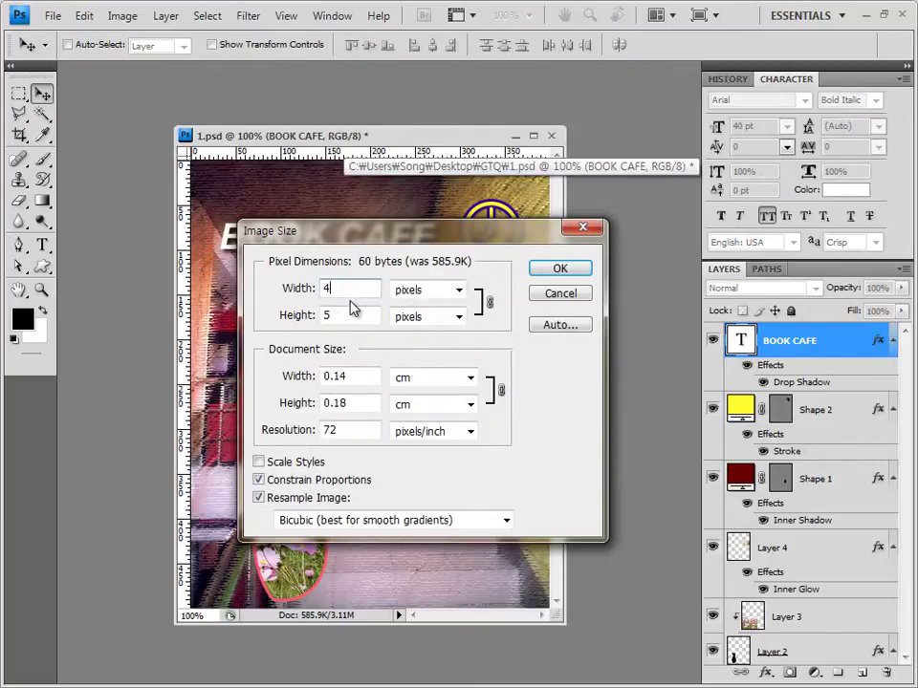
pyautogui.write('0')
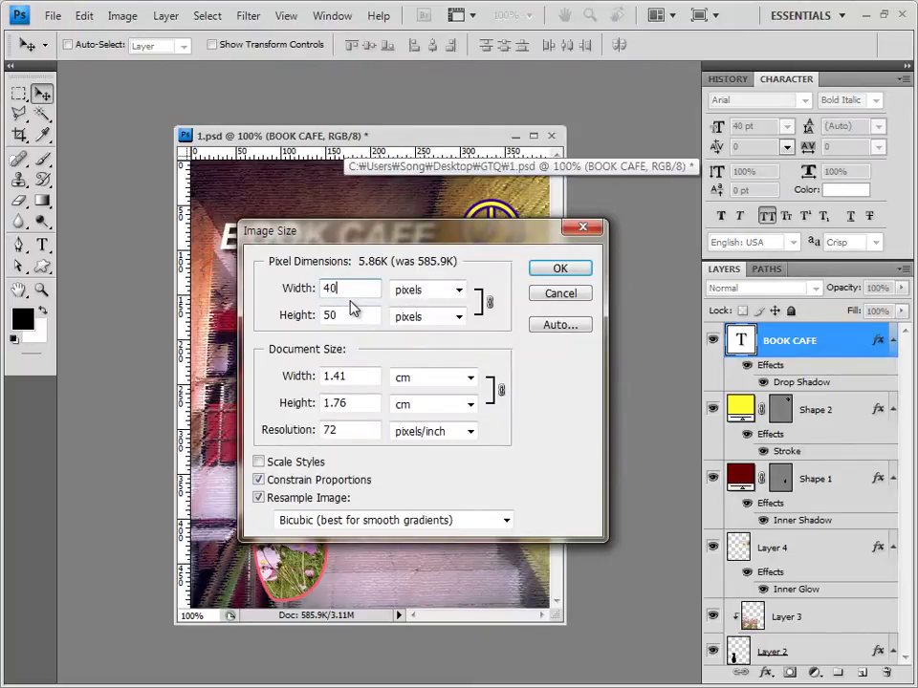
pyautogui.click(560, 270)
# - Set up a Photoshop-format save of the reduced image in the GTQ folder, reusing the existing JPEG's exam file name
pyautogui.click(54, 16)
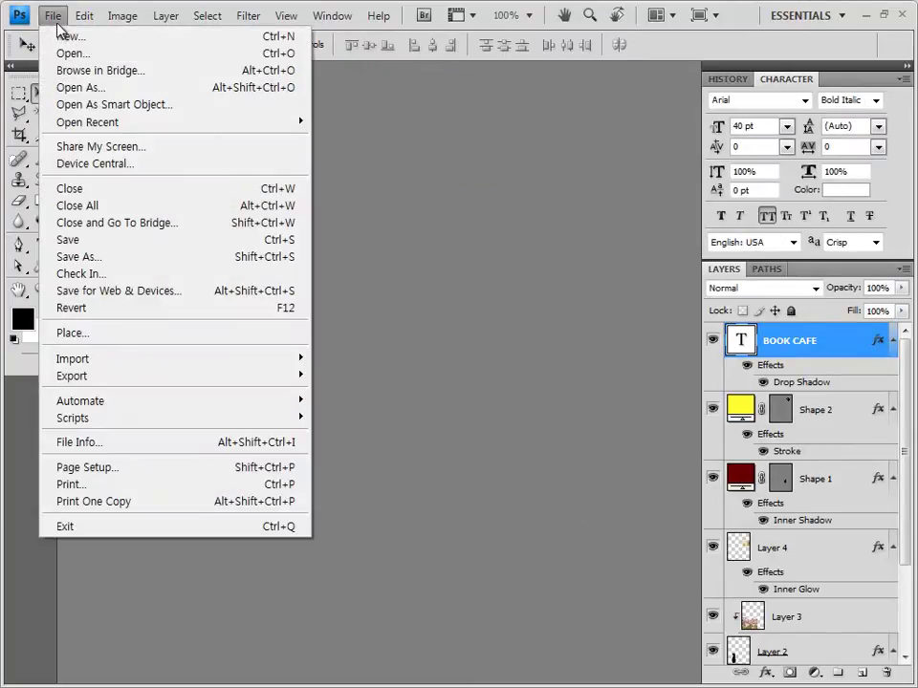
pyautogui.click(119, 259)
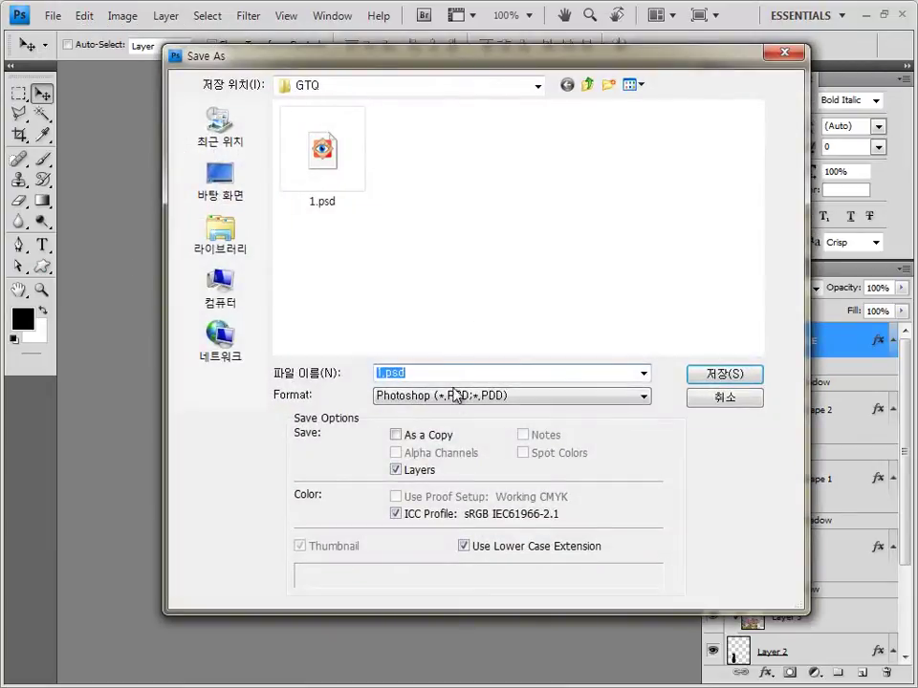
pyautogui.click(492, 396)
pyautogui.click(492, 496)
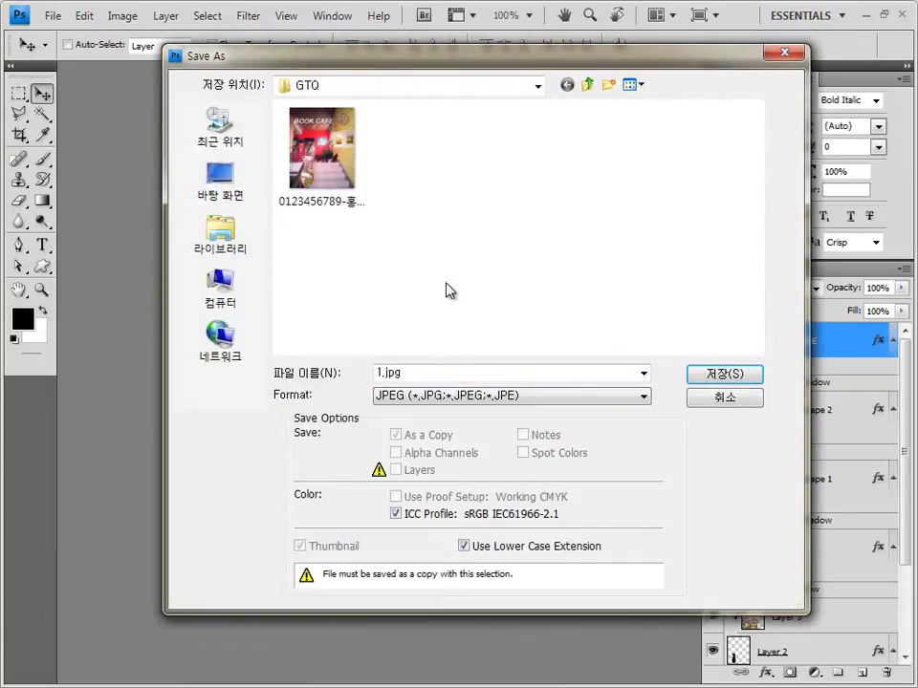
pyautogui.click(346, 196)
pyautogui.click(512, 396)
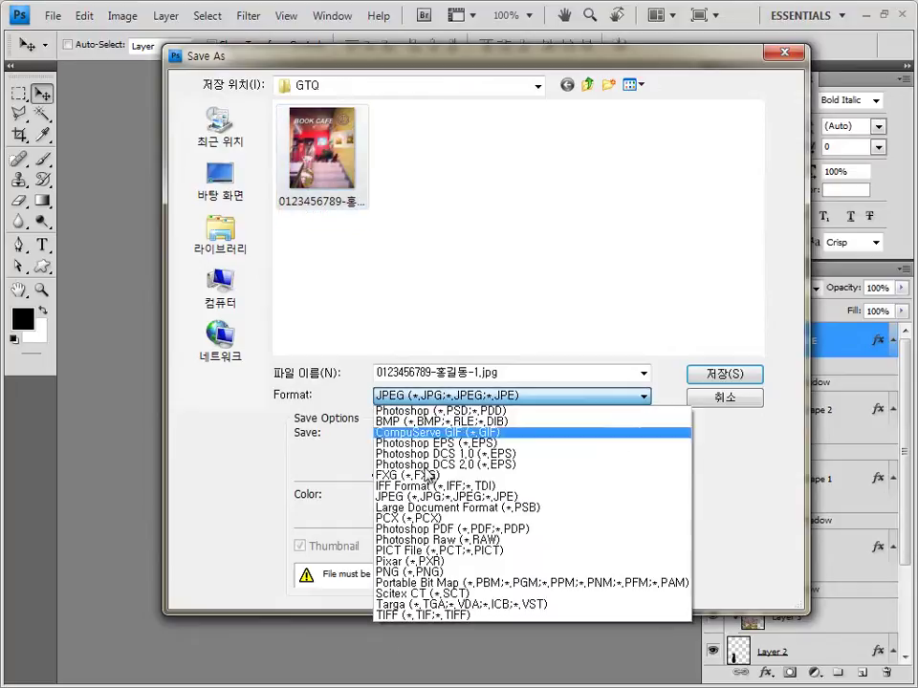
pyautogui.click(484, 411)
pyautogui.doubleClick(479, 374)
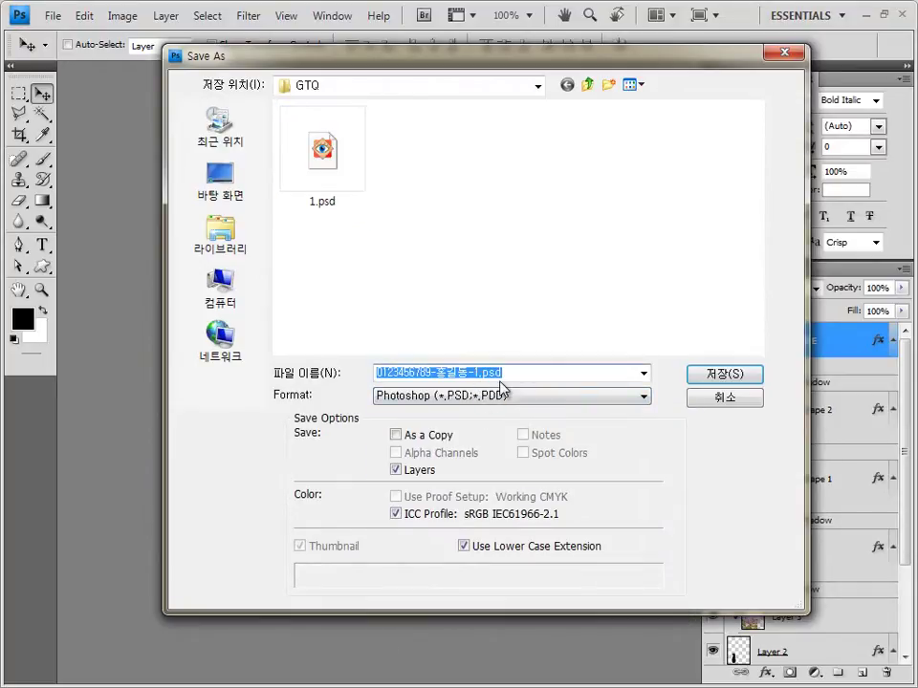
# - Save the reduced PSD with Maximize compatibility on and close the document
pyautogui.click(722, 375)
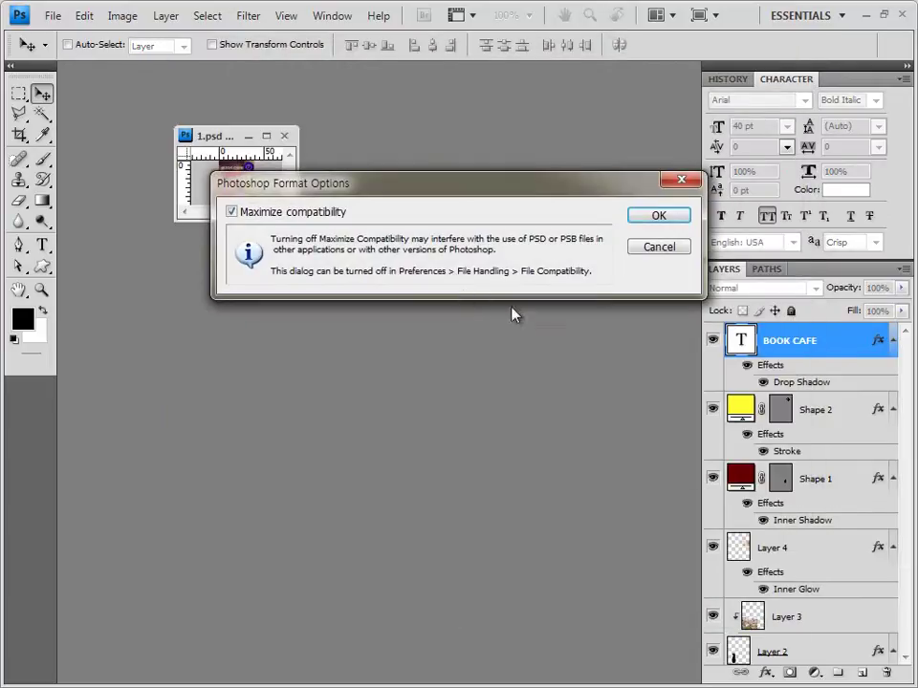
pyautogui.click(661, 216)
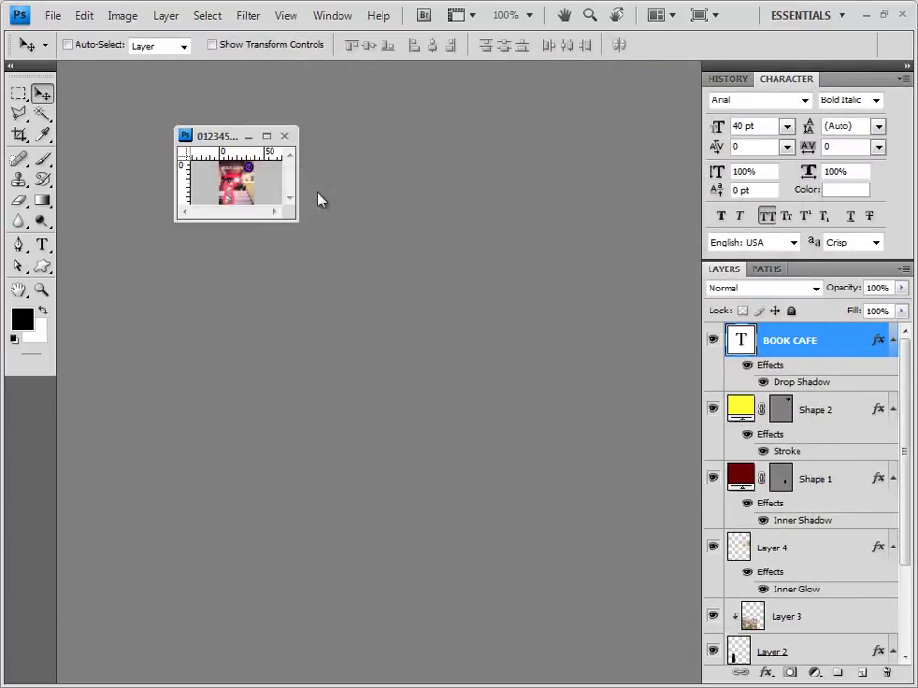
pyautogui.click(284, 131)
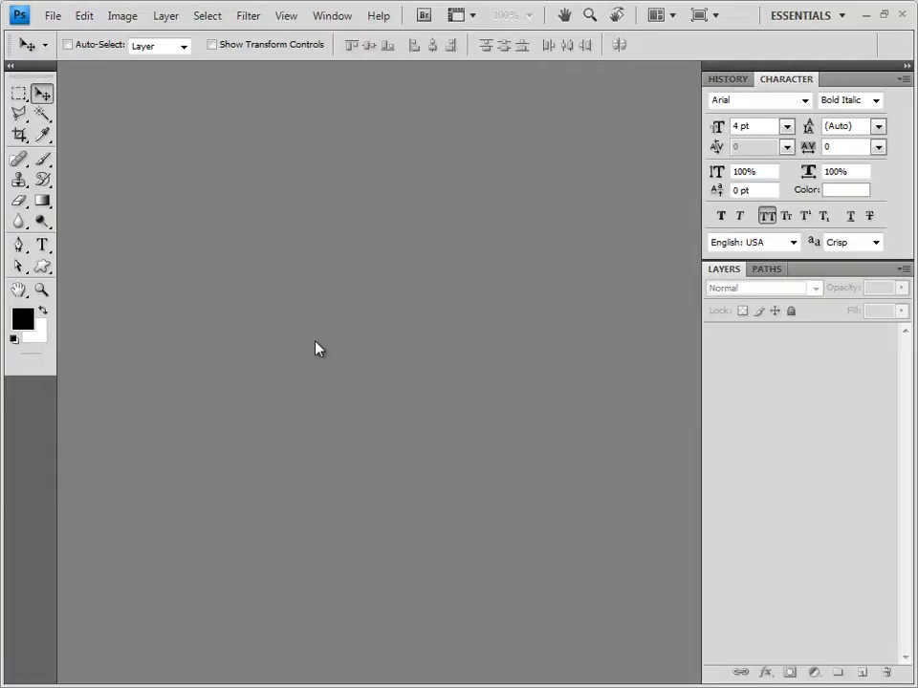
# - Create a new 400 × 500 pixel RGB document at 72 pixels/inch with a white background, and float its window
pyautogui.hotkey('ctrl', 'n')
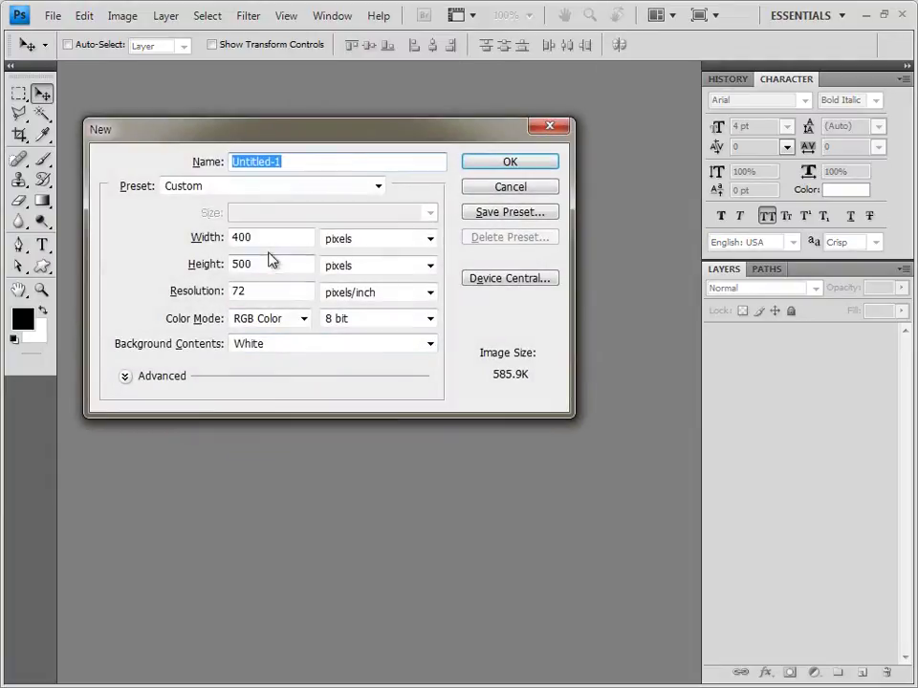
pyautogui.click(537, 169)
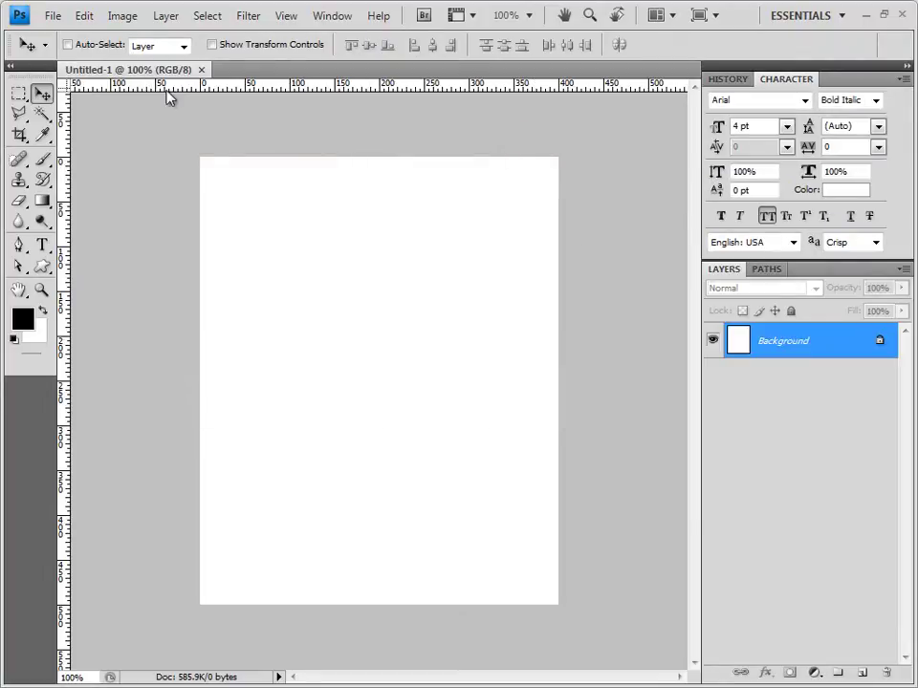
pyautogui.moveTo(127, 70); pyautogui.dragTo(193, 114)
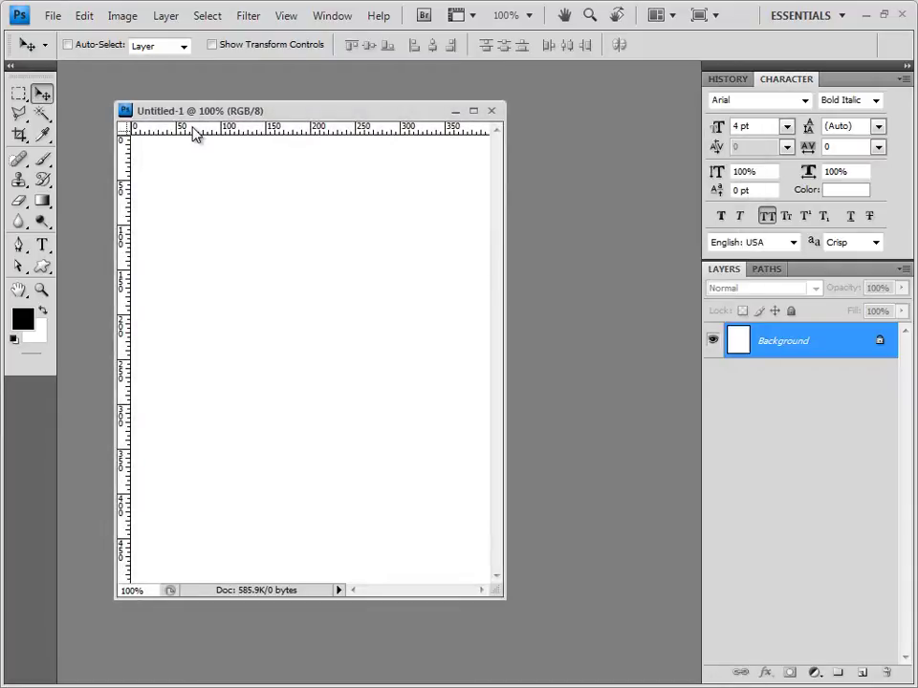
# - Save the new document in the GTQ folder as 2.psd and move its window towards the middle of the workspace
pyautogui.click(53, 16)
pyautogui.click(101, 257)
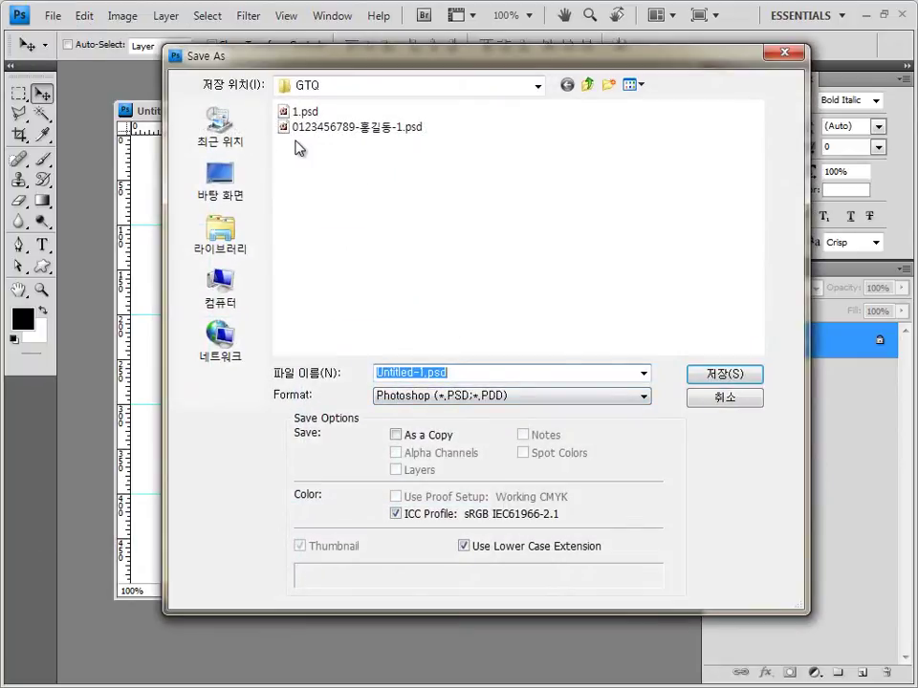
pyautogui.write('2')
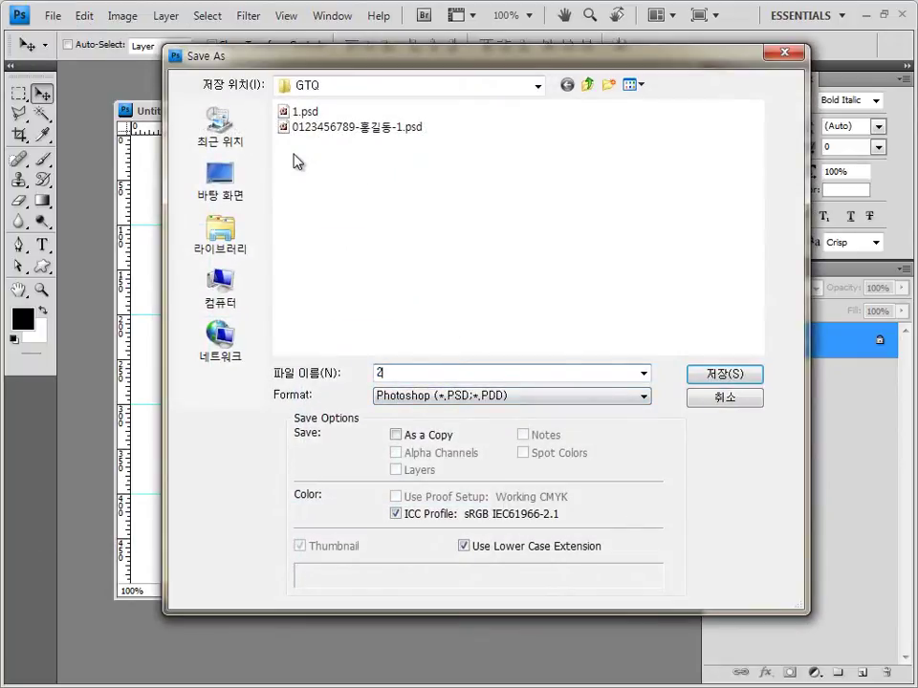
pyautogui.press('Return')
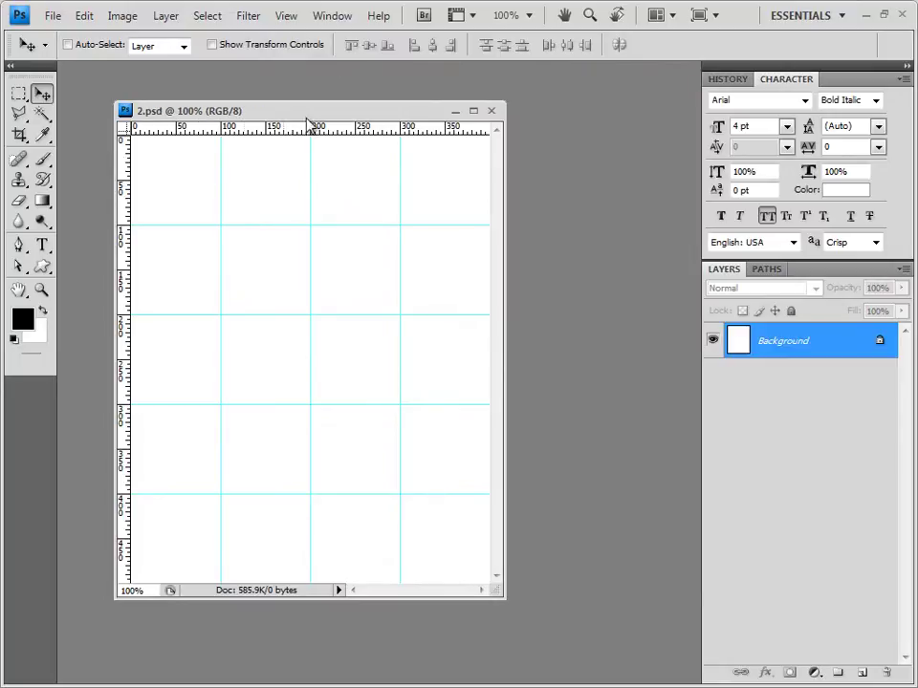
pyautogui.moveTo(326, 118); pyautogui.dragTo(382, 117)
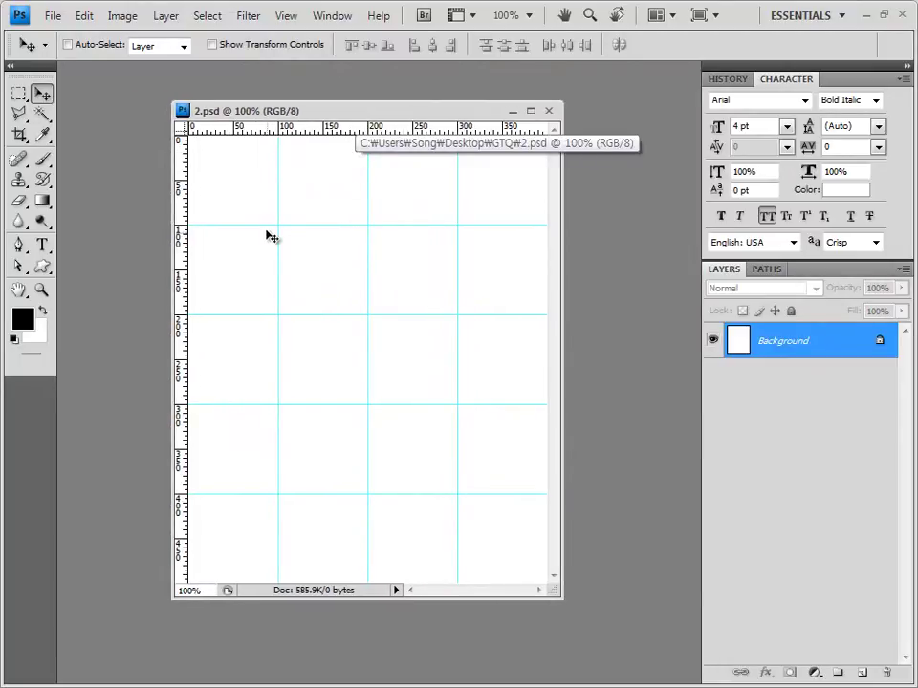
# - Open 1급-4.JPG from the 기출문제10 folder, copy the street photo into 2.psd as a new layer and close the source image
pyautogui.hotkey('alt', 'Tab')
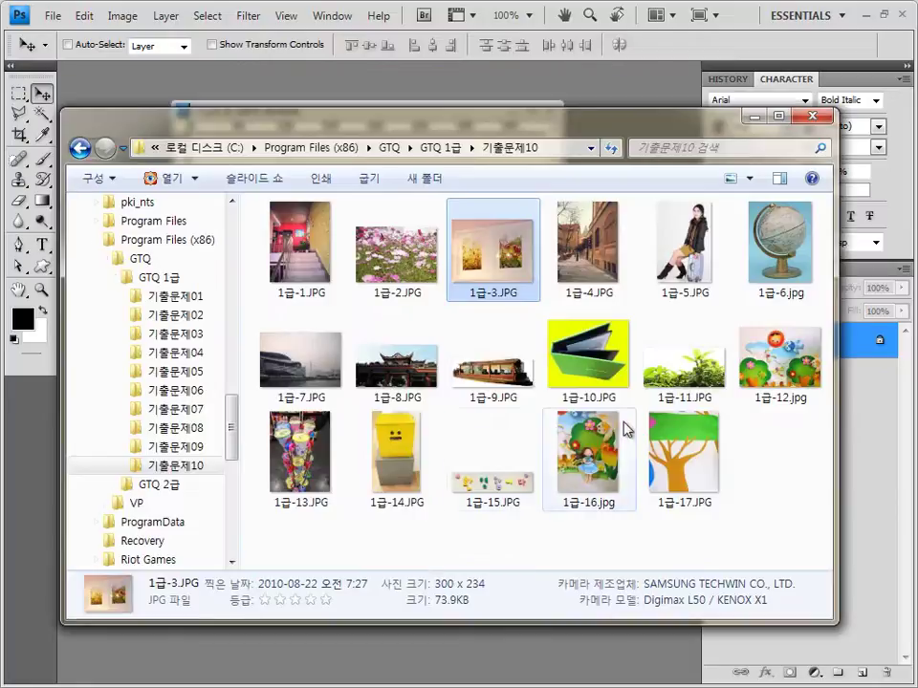
pyautogui.click(587, 244)
pyautogui.press('Return')
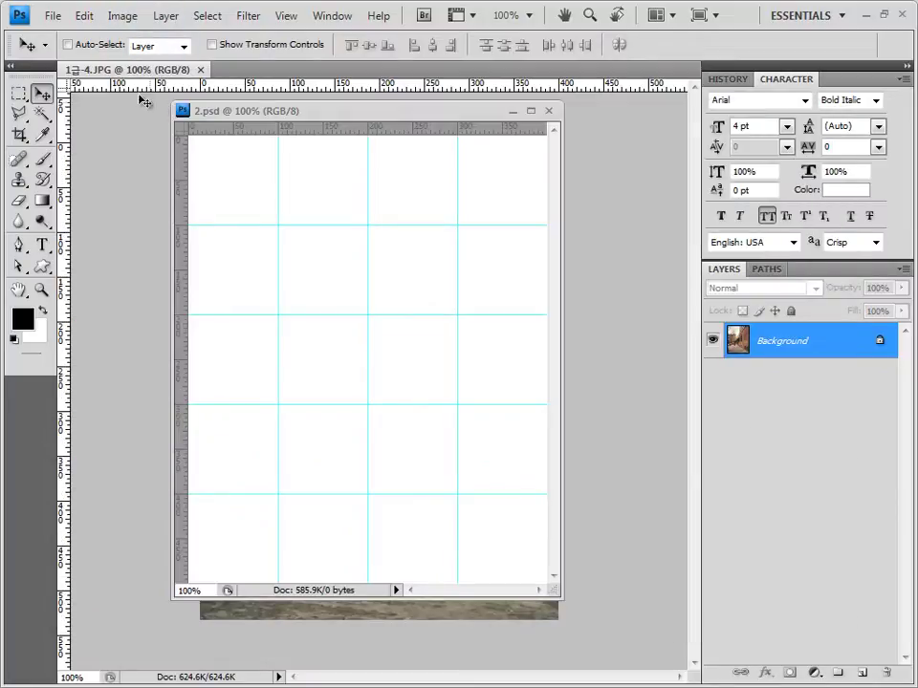
pyautogui.moveTo(130, 70); pyautogui.dragTo(353, 342)
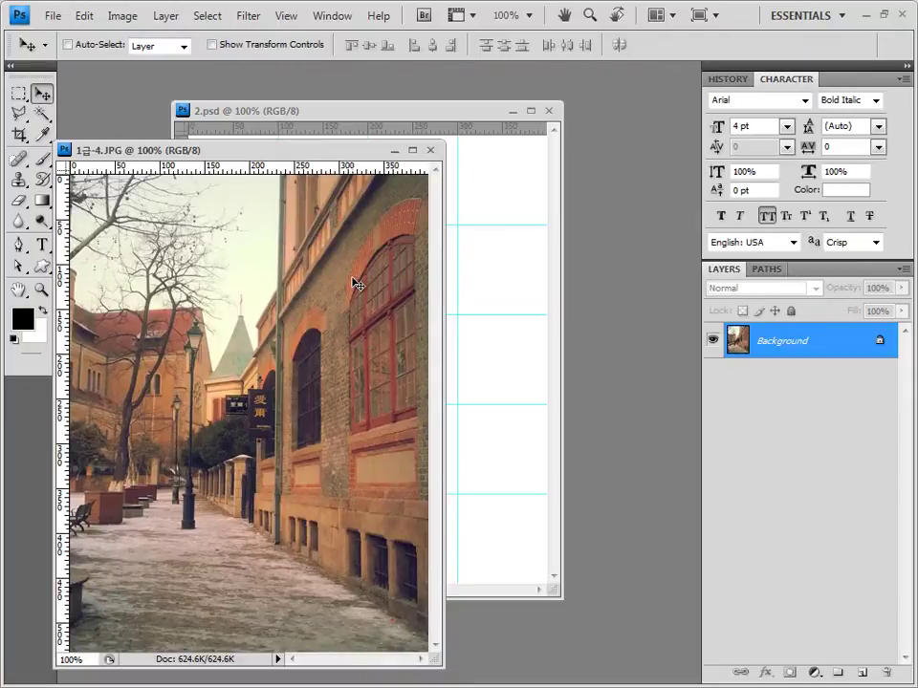
pyautogui.click(429, 152)
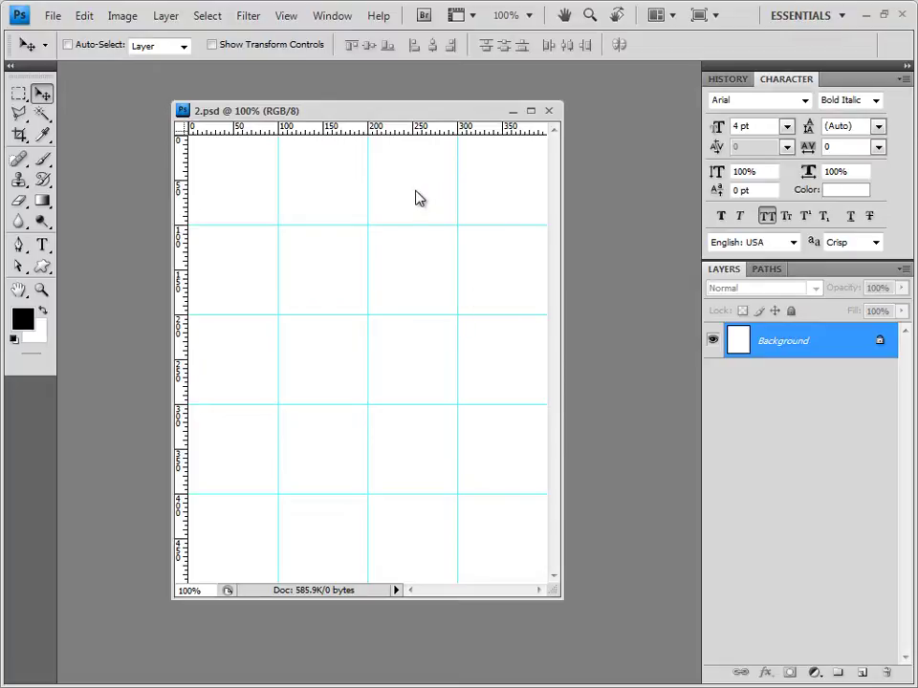
pyautogui.hotkey('ctrl', 'v')
pyautogui.moveTo(420, 113); pyautogui.dragTo(443, 160)
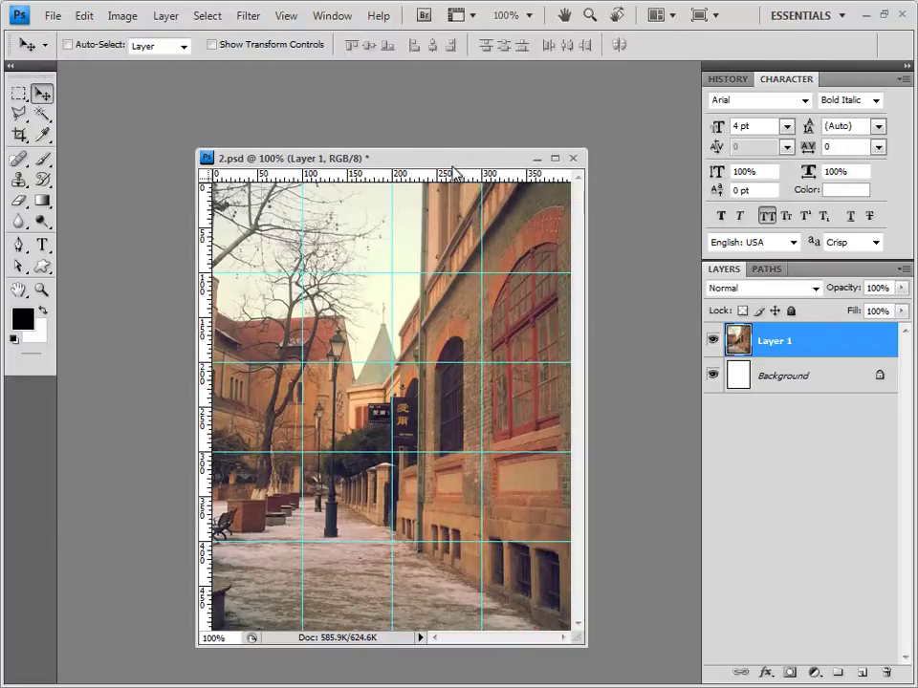
# - Apply the Patchwork texture filter to the street photo layer with Square Size 4 and Relief 8
pyautogui.click(248, 16)
pyautogui.moveTo(293, 320)
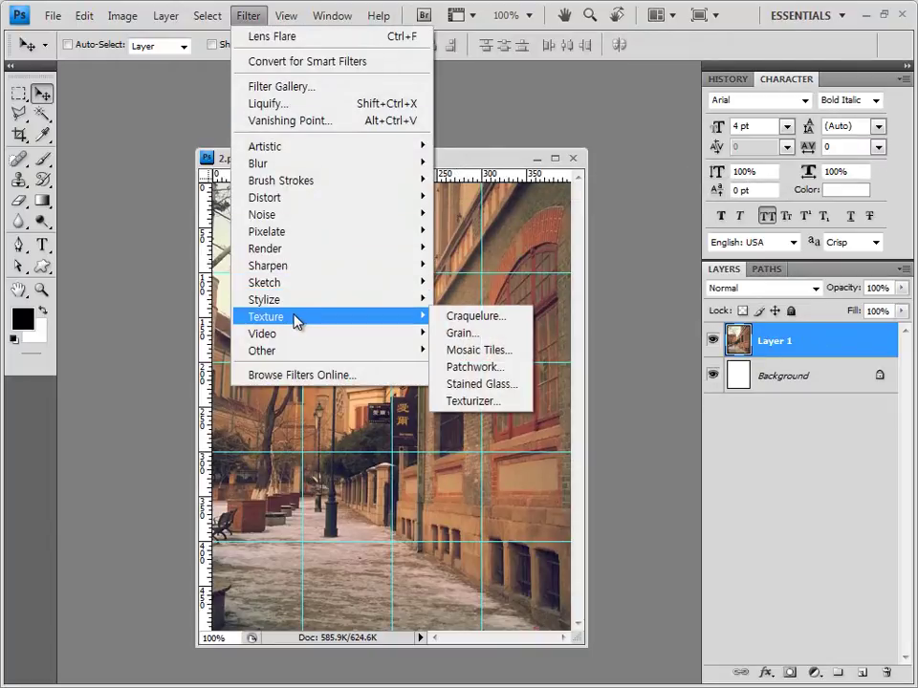
pyautogui.click(488, 370)
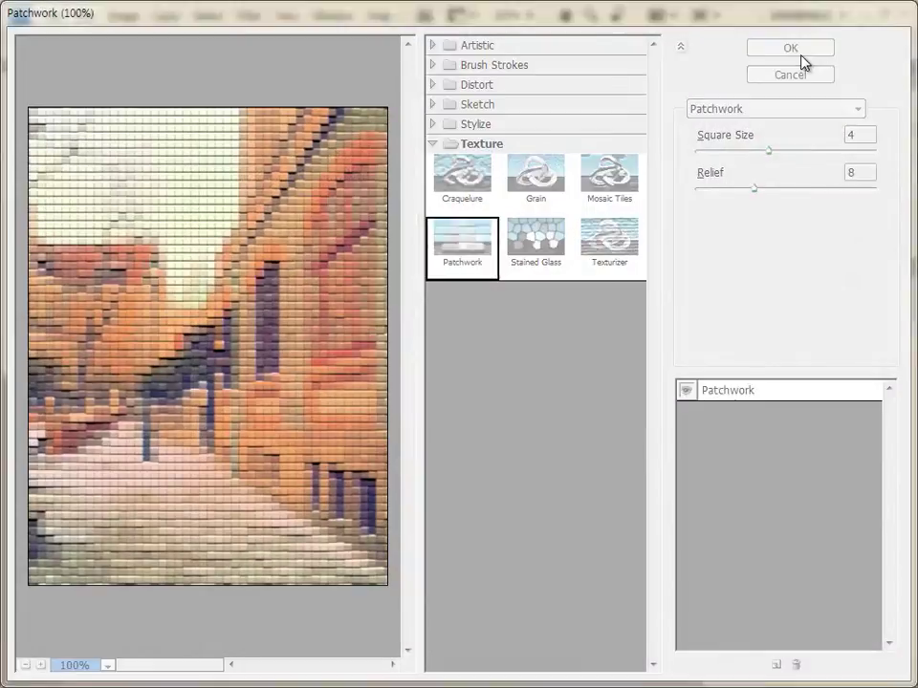
pyautogui.click(795, 50)
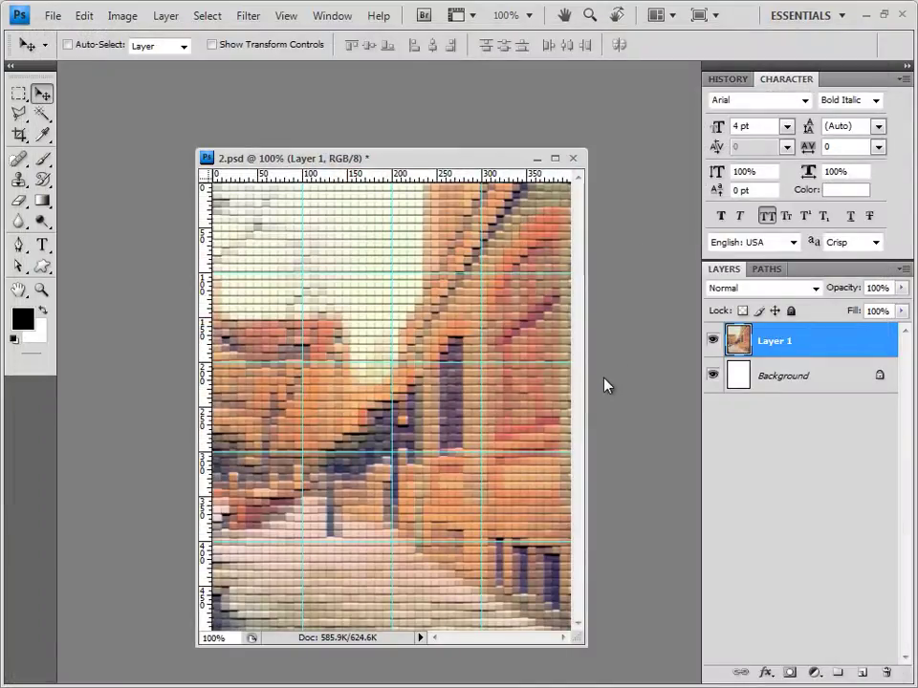
# - Open 1급-5.JPG from the image folder and float its window beside 2.psd
pyautogui.hotkey('ctrl', 'o')
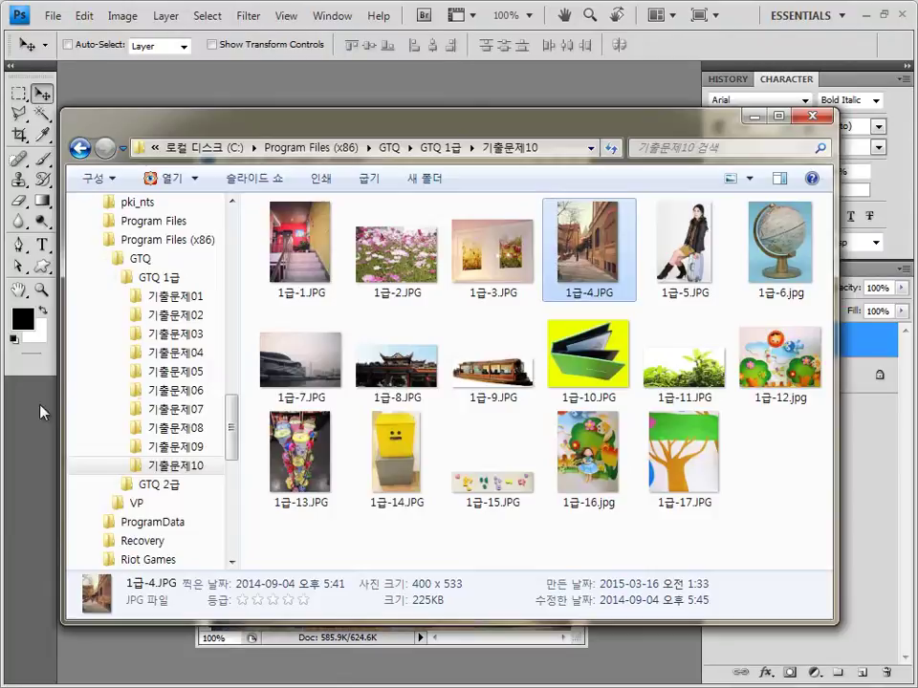
pyautogui.moveTo(505, 107); pyautogui.dragTo(371, 181)
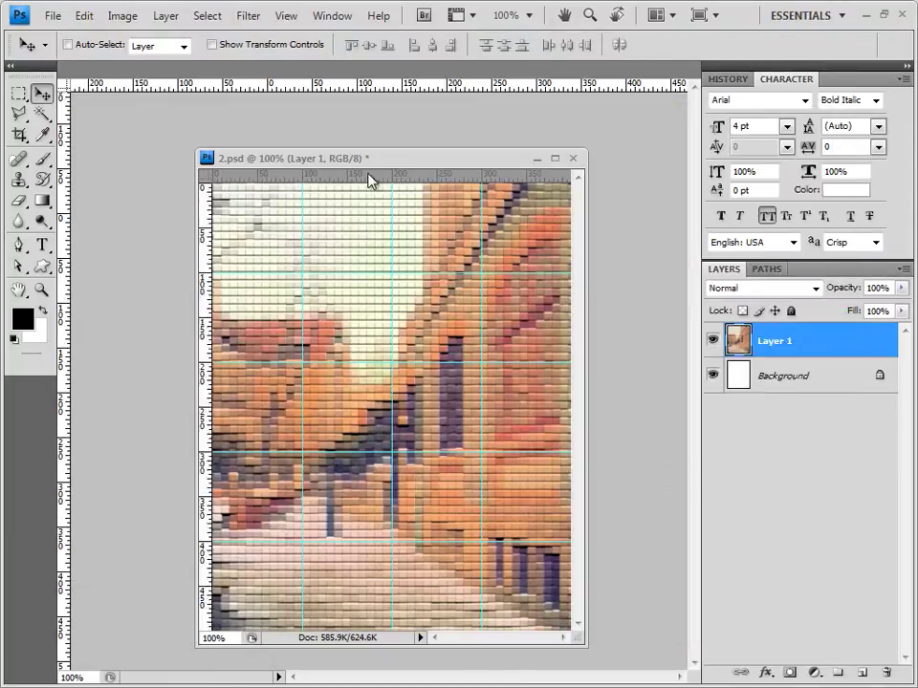
pyautogui.moveTo(109, 61); pyautogui.dragTo(115, 180)
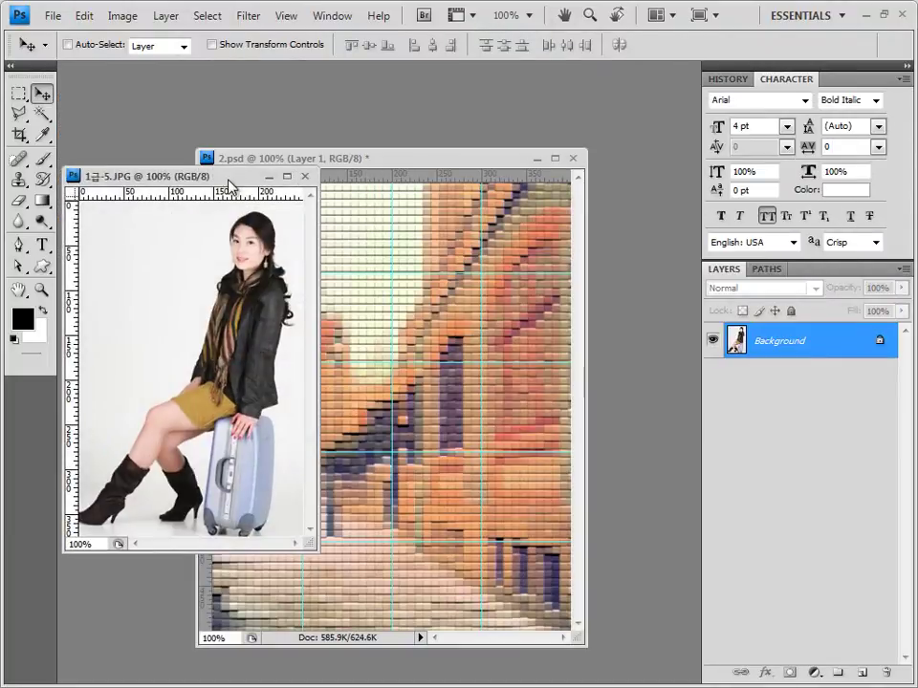
pyautogui.moveTo(231, 183); pyautogui.dragTo(561, 120)
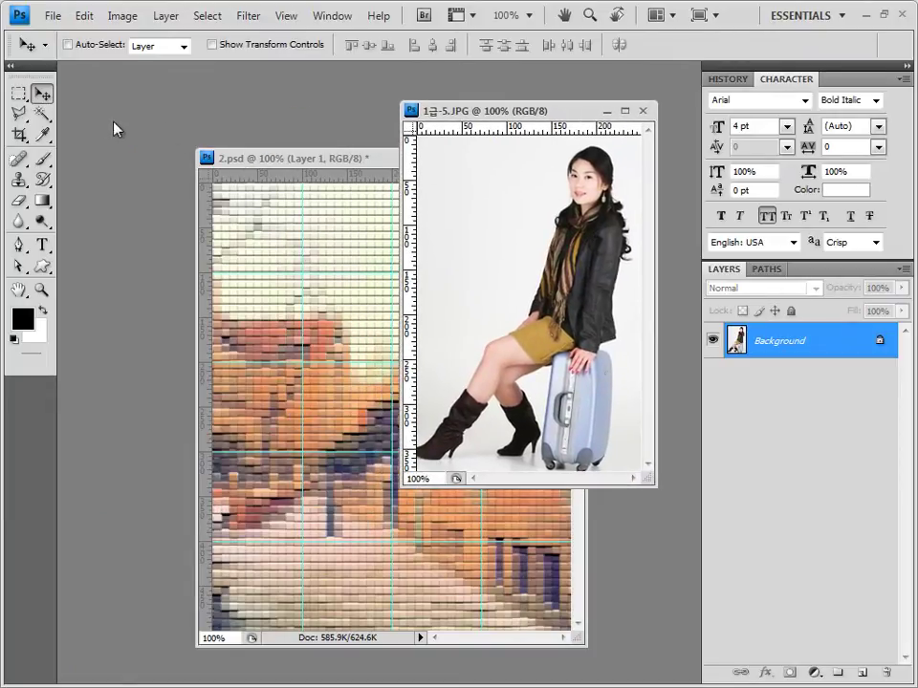
# - Select the white background around the woman and suitcase with the Magic Wand at tolerance 20, adding the floor areas near the boots
pyautogui.click(42, 113)
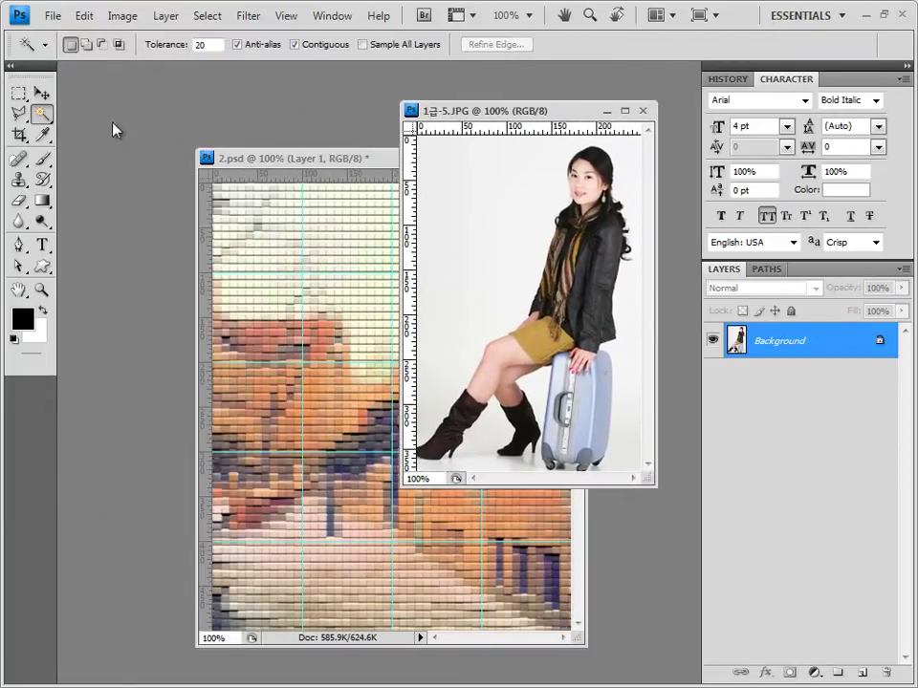
pyautogui.click(464, 184)
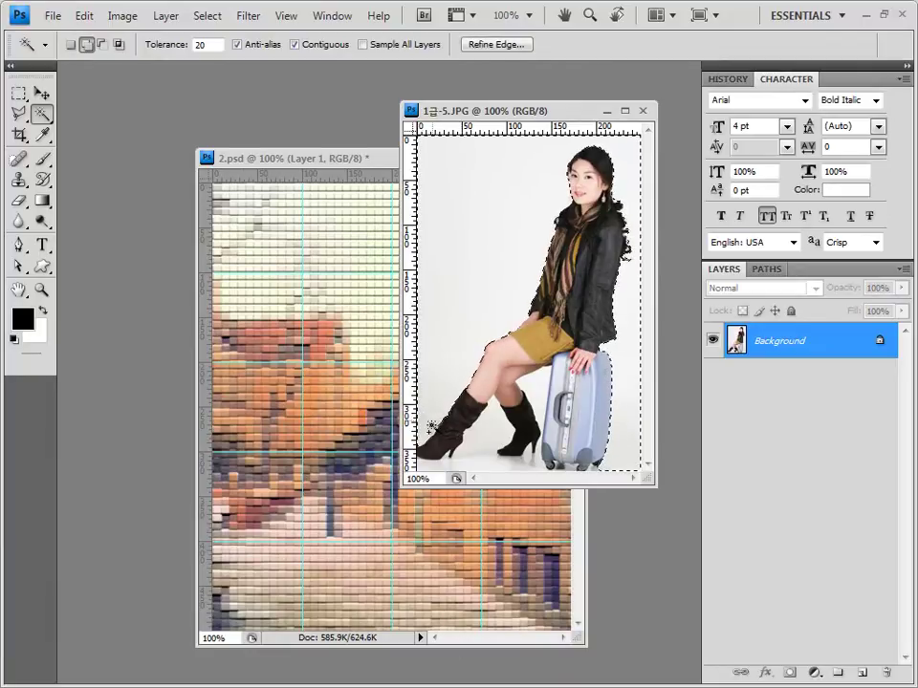
pyautogui.keyDown('shift'); pyautogui.click(468, 459); pyautogui.keyUp('shift')
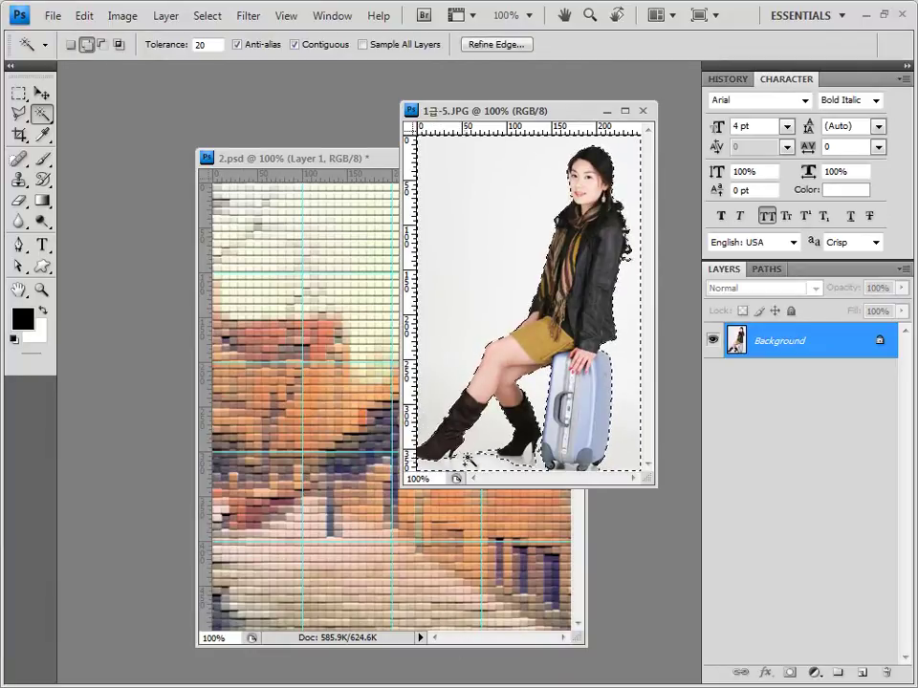
pyautogui.keyDown('shift'); pyautogui.click(533, 460); pyautogui.keyUp('shift')
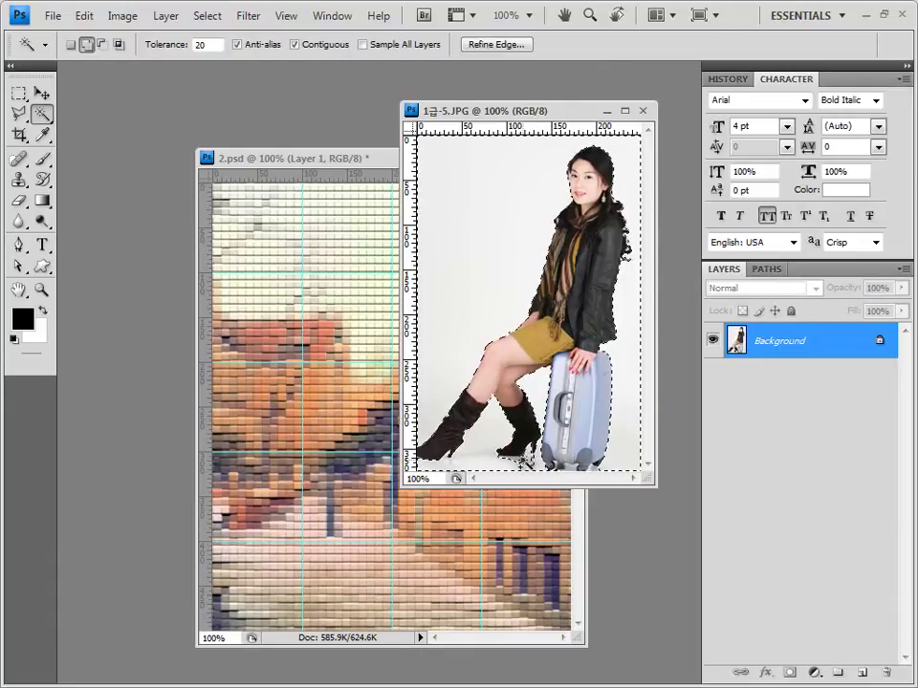
pyautogui.keyDown('shift'); pyautogui.click(534, 465); pyautogui.keyUp('shift')
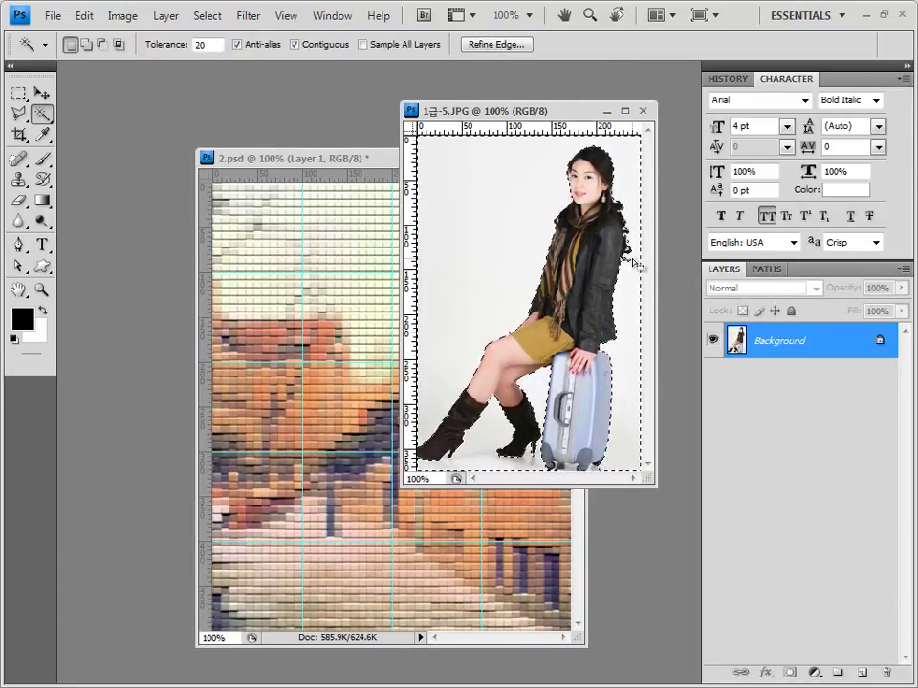
pyautogui.press('shift')
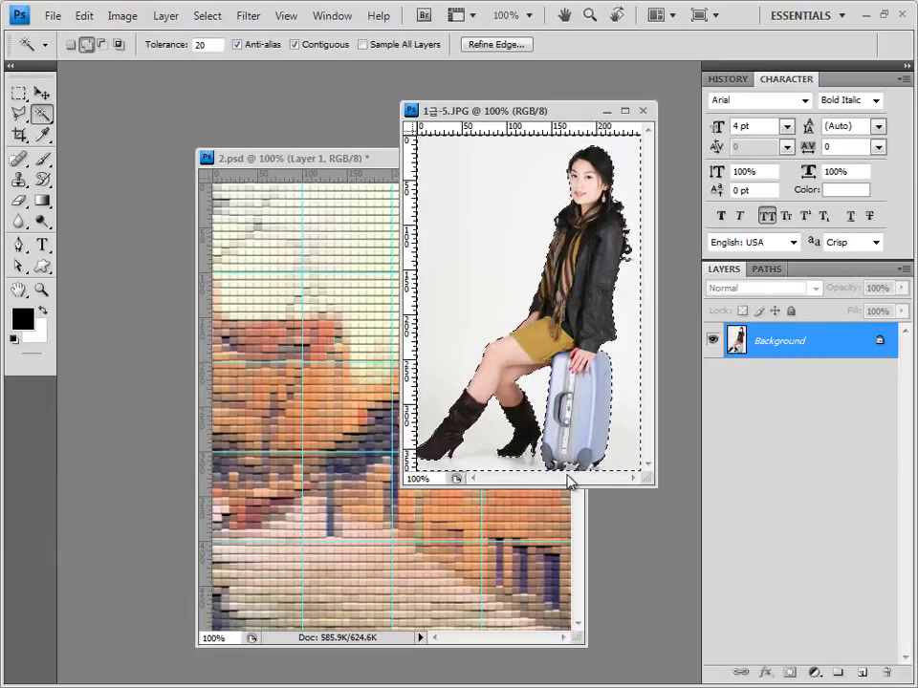
# - Invert the selection to isolate the woman and suitcase, and close 1급-5.JPG
pyautogui.click(208, 16)
pyautogui.click(219, 87)
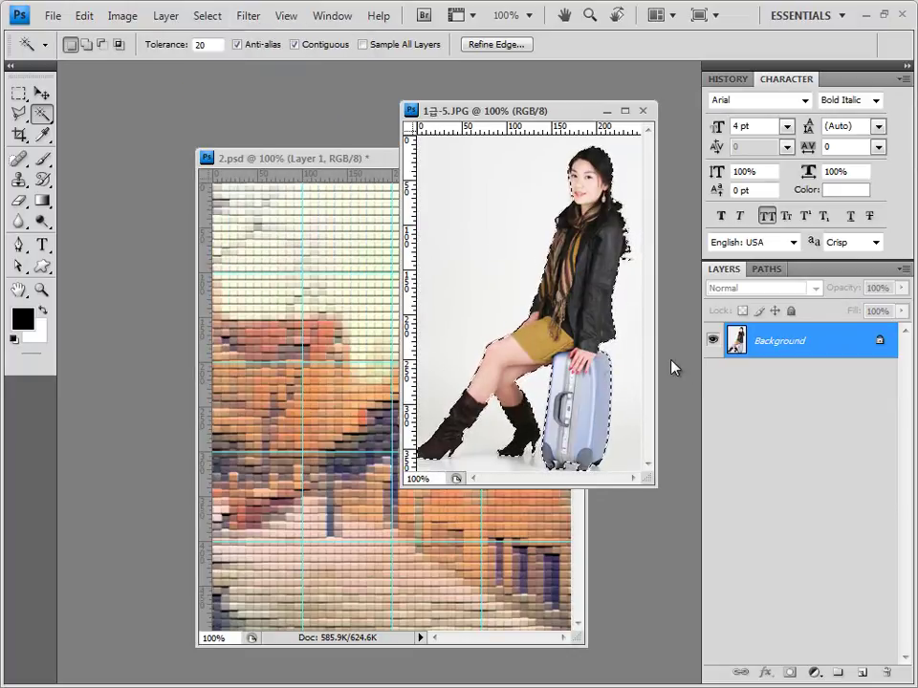
pyautogui.click(644, 111)
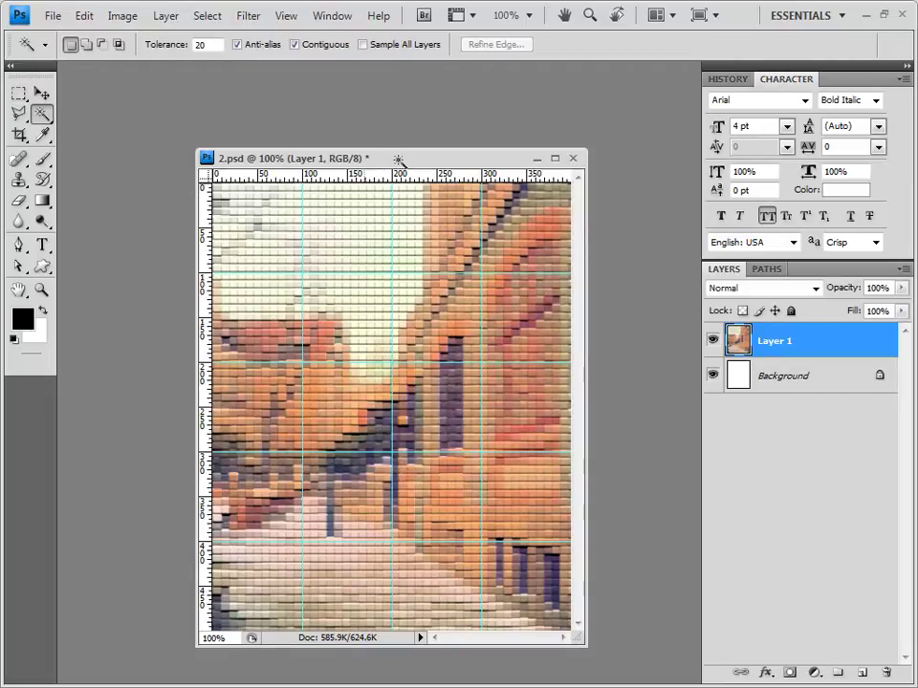
# - Paste the cut-out woman with the suitcase into 2.psd and place her in the lower-right corner of the canvas
pyautogui.hotkey('ctrl', 'v')
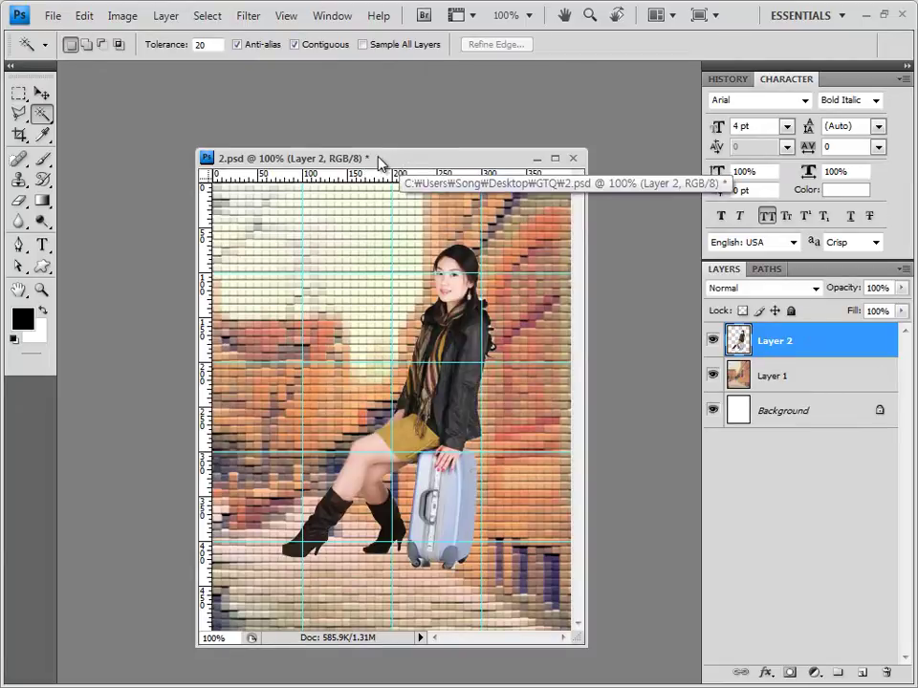
pyautogui.click(41, 93)
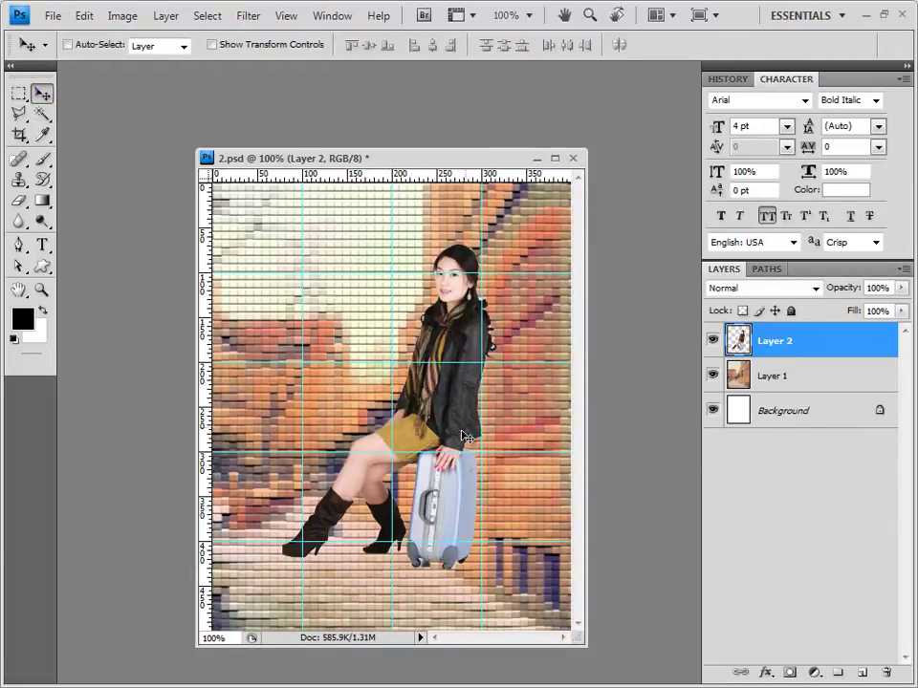
pyautogui.moveTo(456, 432); pyautogui.dragTo(544, 449)
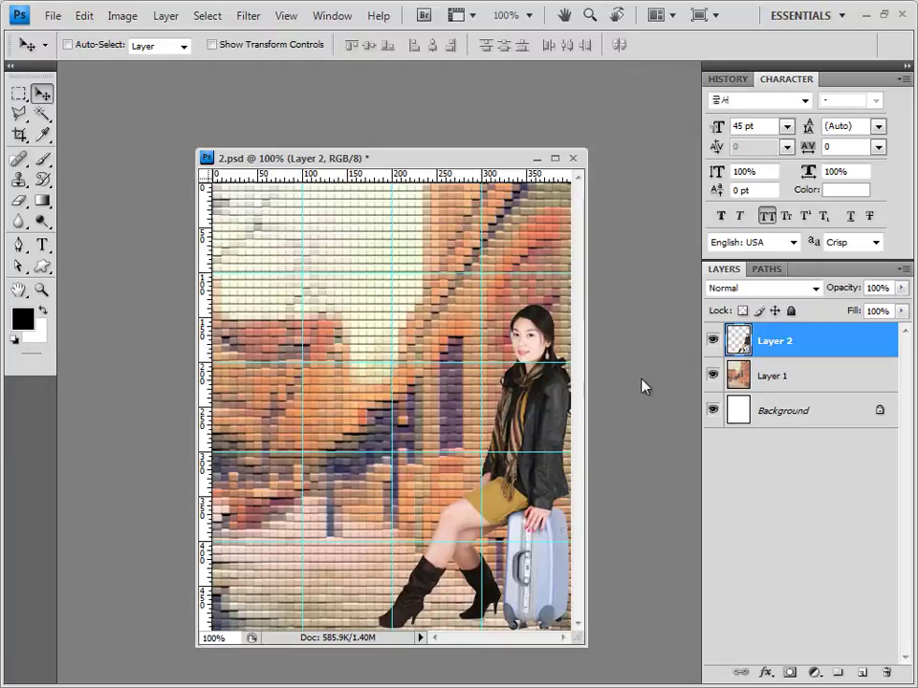
# - Select the light blue suitcase body on Layer 2 with the Magic Wand at tolerance 70
pyautogui.click(40, 113)
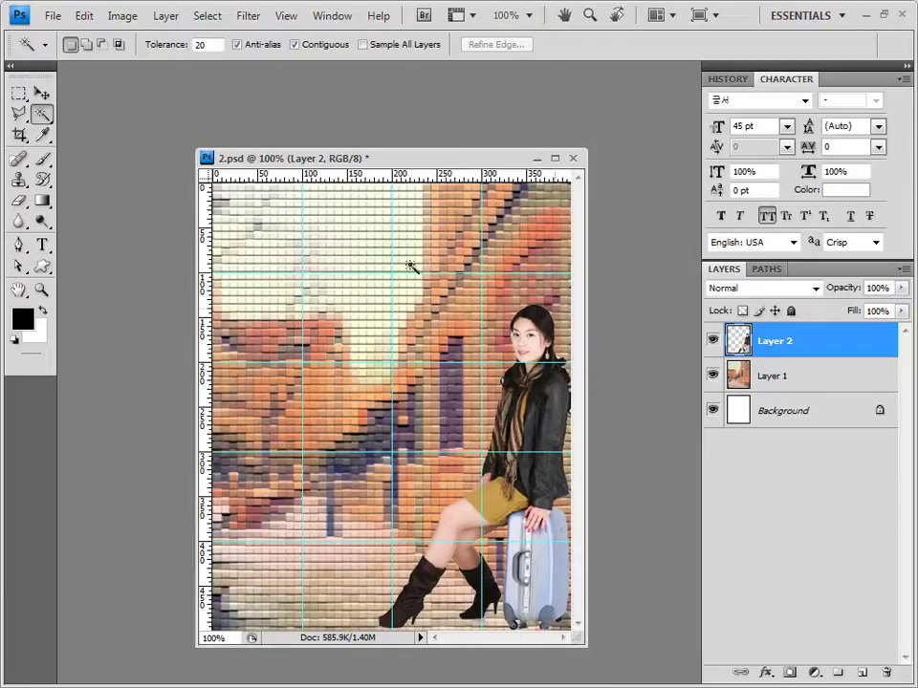
pyautogui.write('70')
pyautogui.click(553, 559)
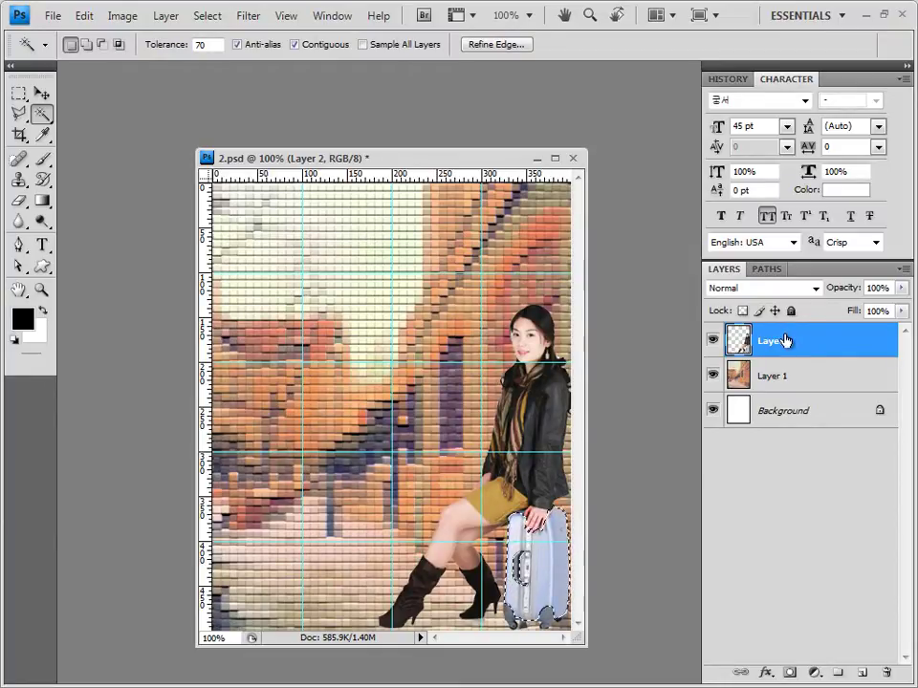
# - Recolor the selected suitcase purple with a Hue/Saturation adjustment layer, using Colorize with Hue 260 and Saturation 100
pyautogui.click(812, 673)
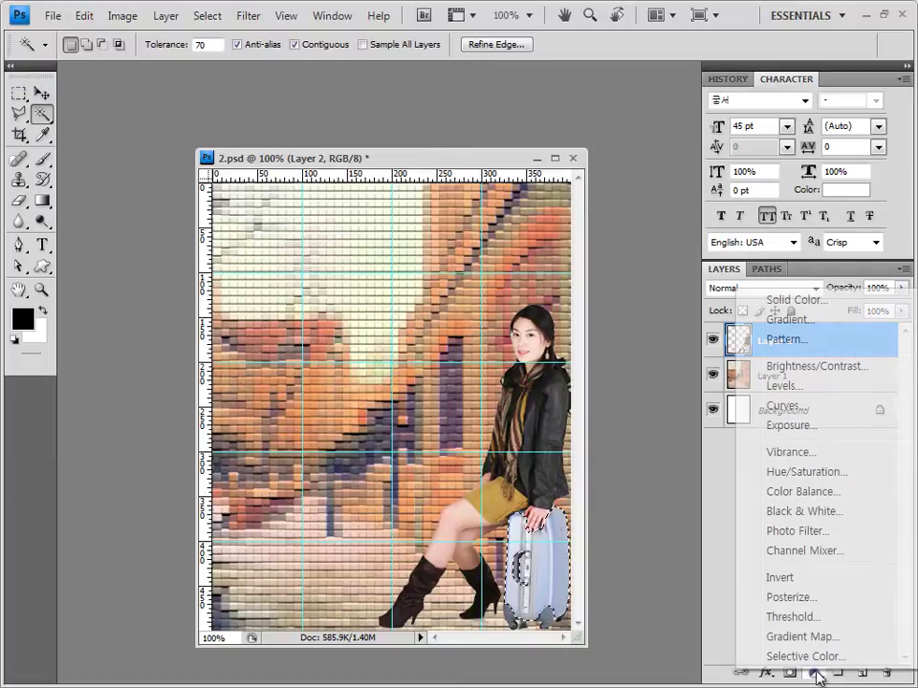
pyautogui.click(828, 469)
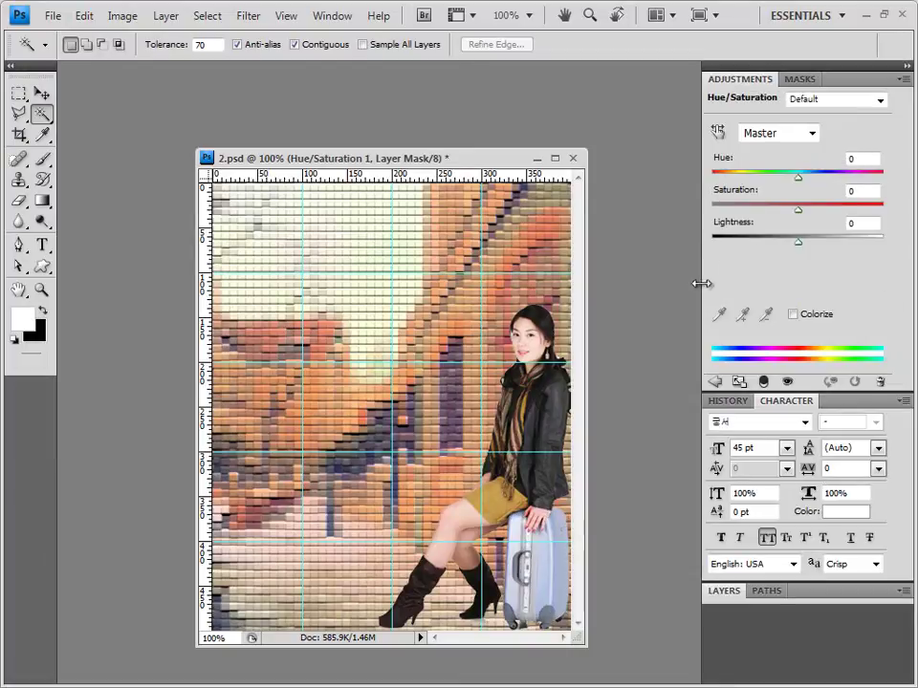
pyautogui.click(793, 314)
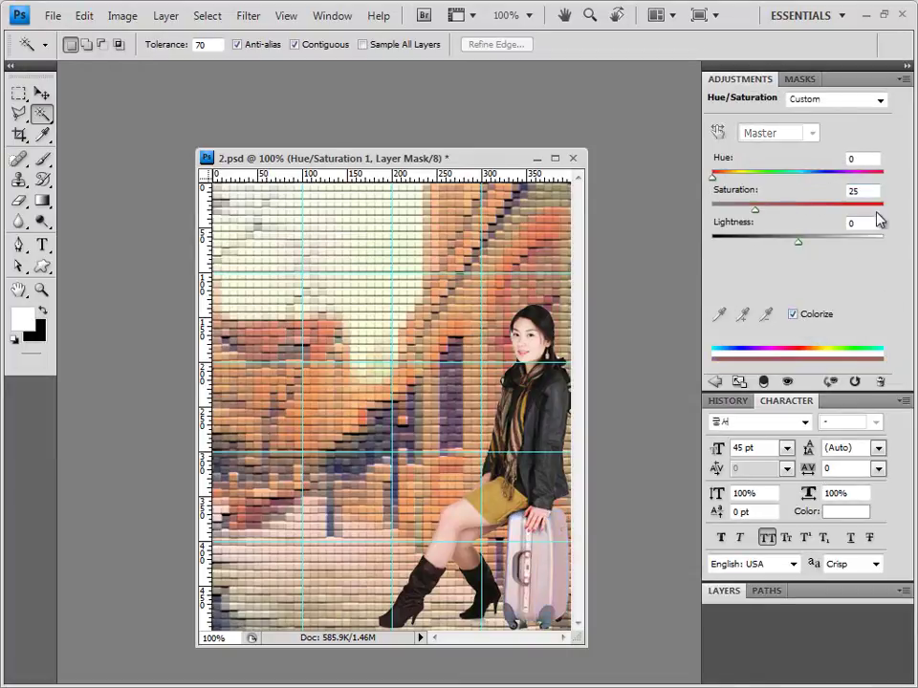
pyautogui.click(860, 158)
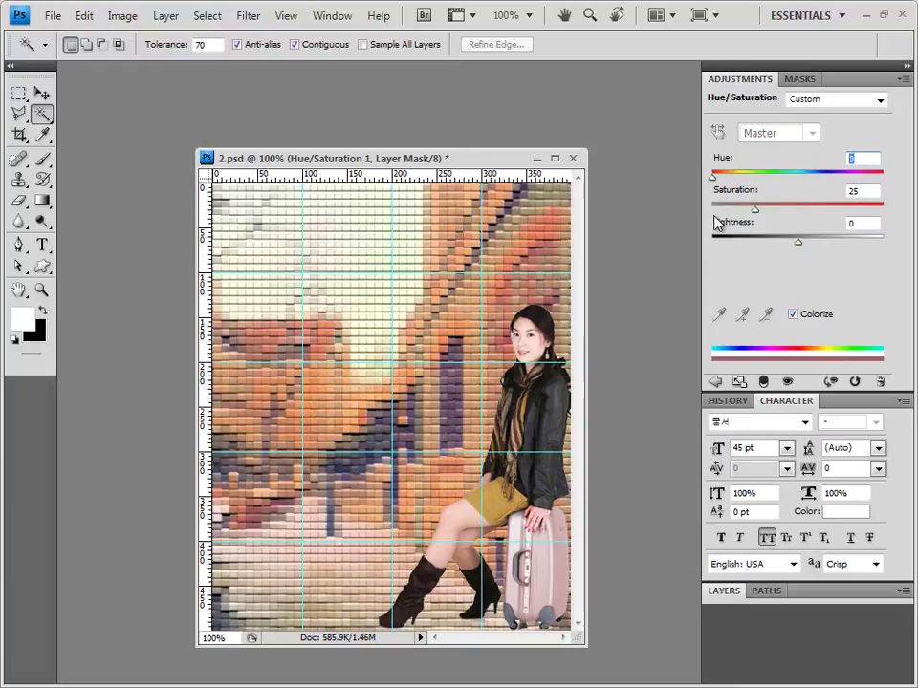
pyautogui.write('260')
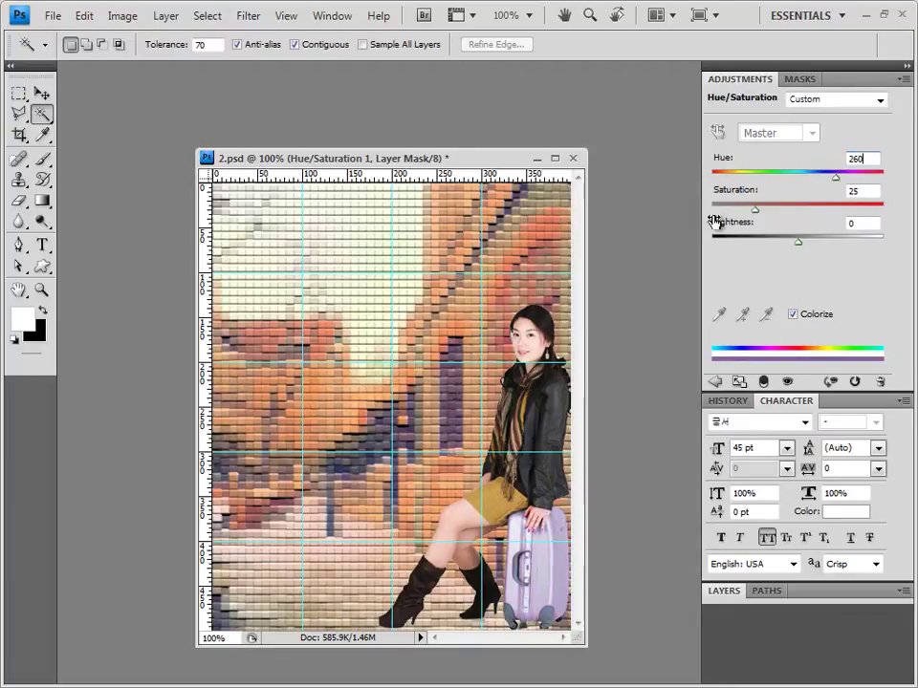
pyautogui.press('Tab')
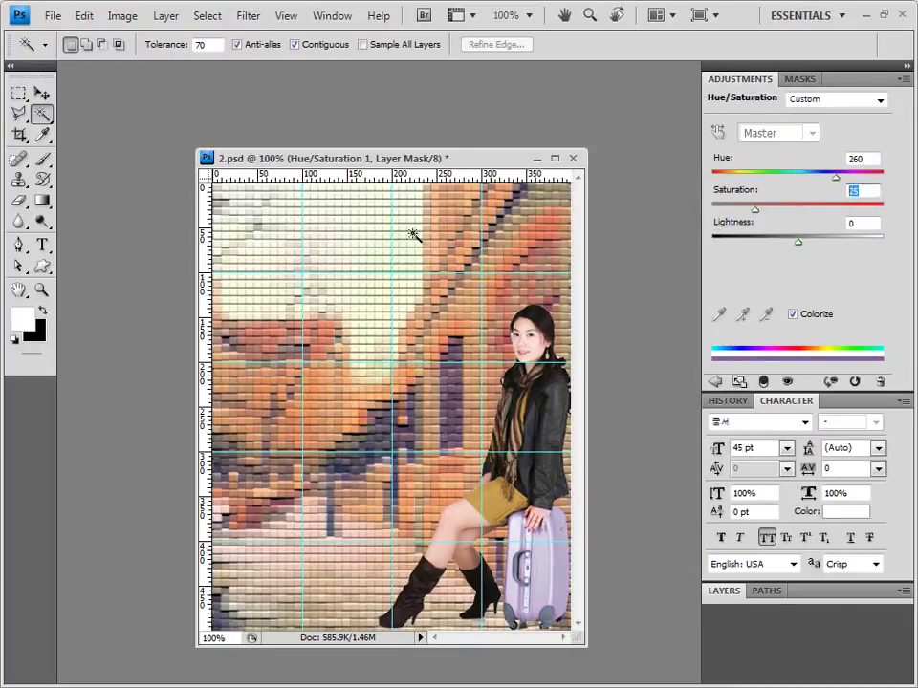
pyautogui.write('100')
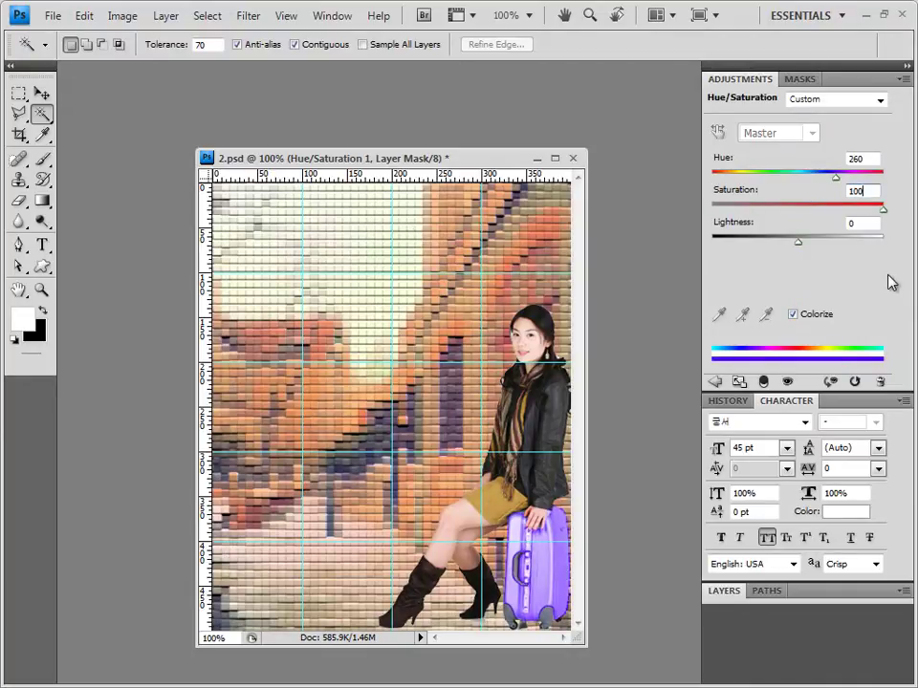
# - Close the Adjustments and Masks panel group to get the layer list back
pyautogui.click(904, 78)
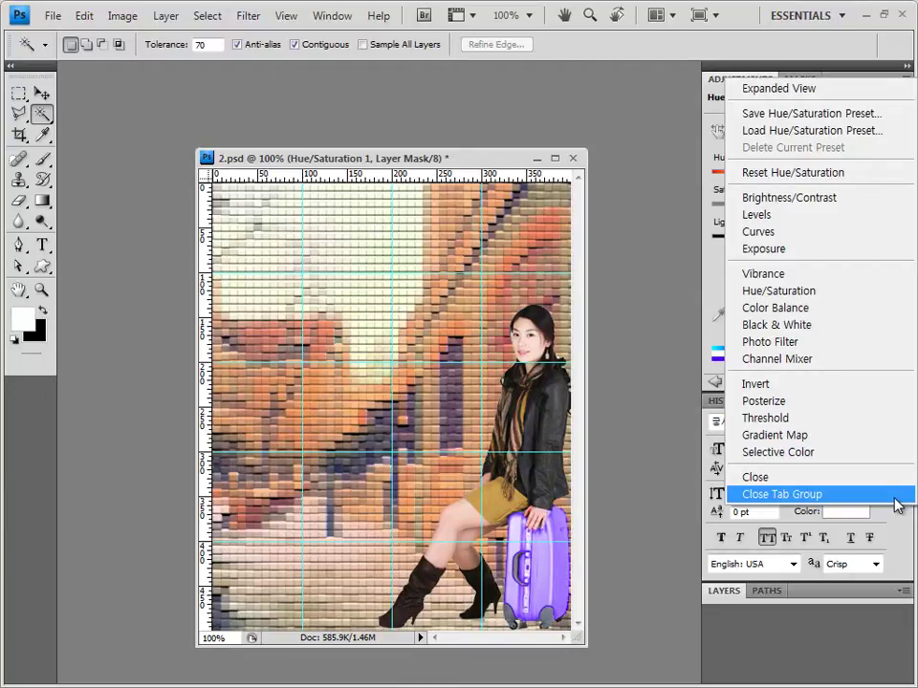
pyautogui.click(896, 497)
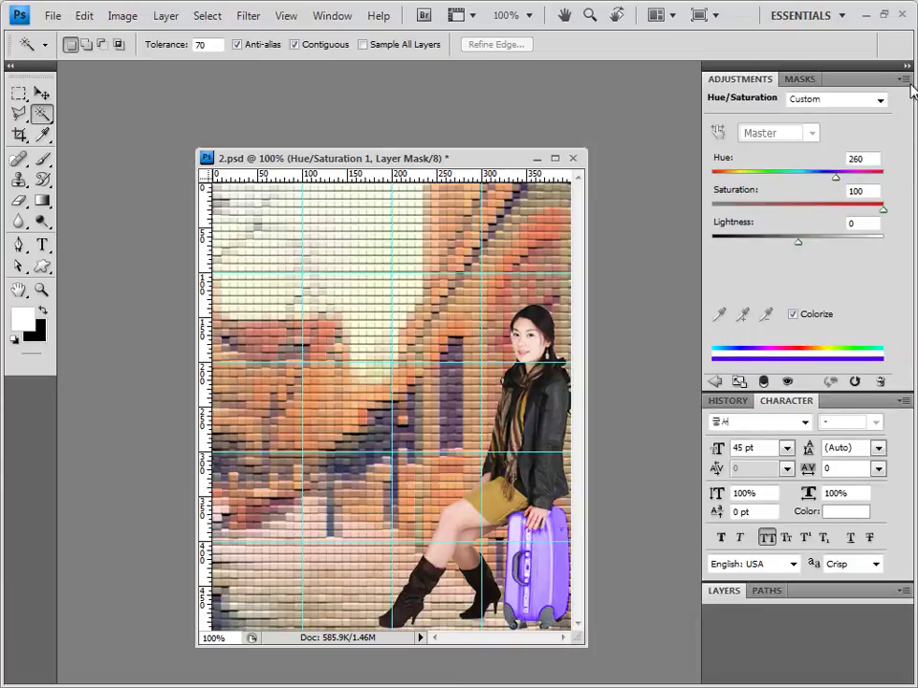
pyautogui.click(906, 81)
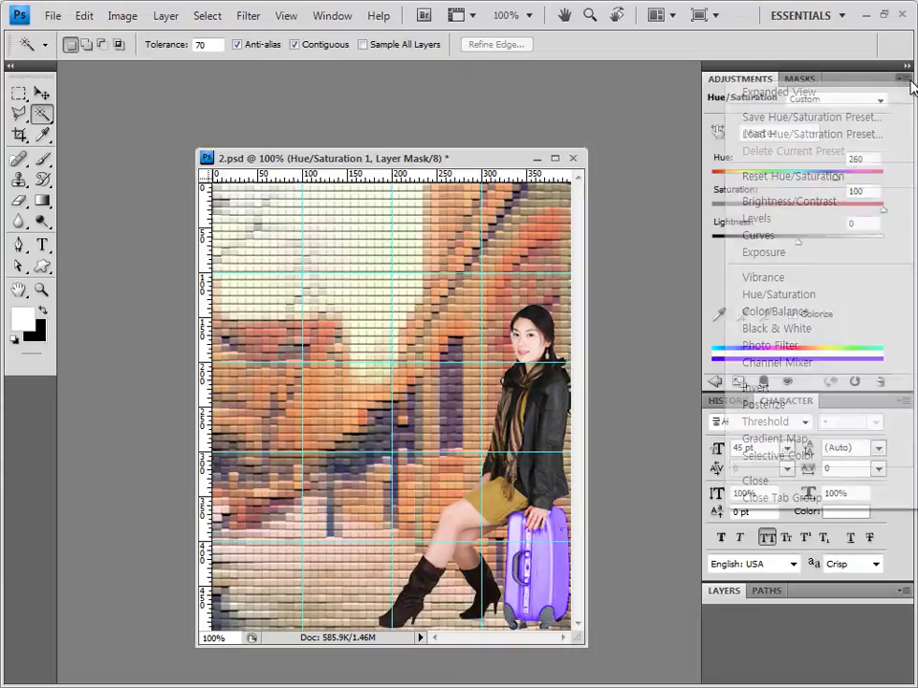
pyautogui.click(868, 499)
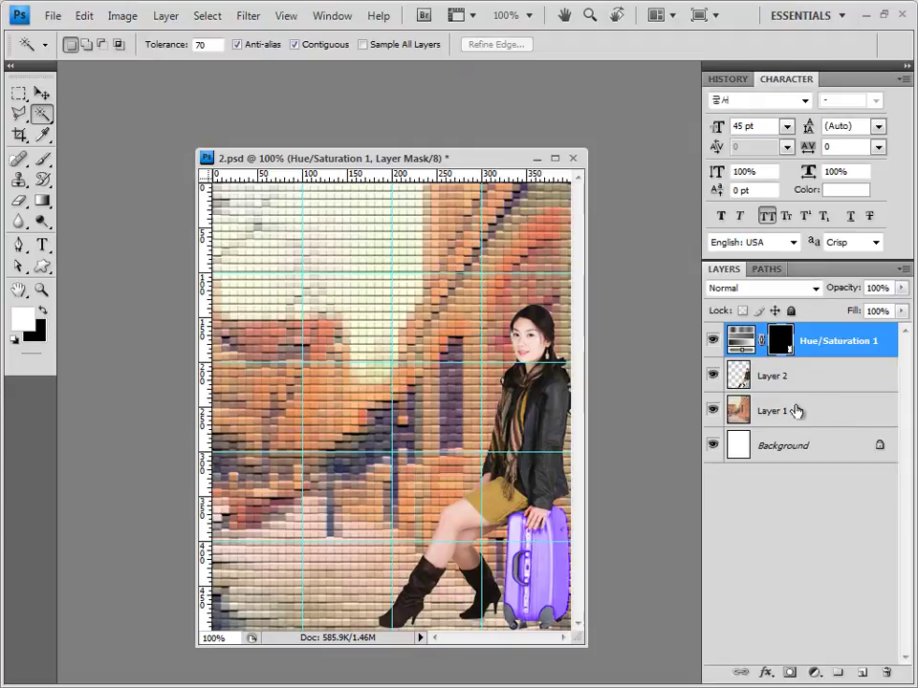
# - Add a Drop Shadow with the default settings to the woman's Layer 2, and reselect the Hue/Saturation 1 layer
pyautogui.click(830, 342)
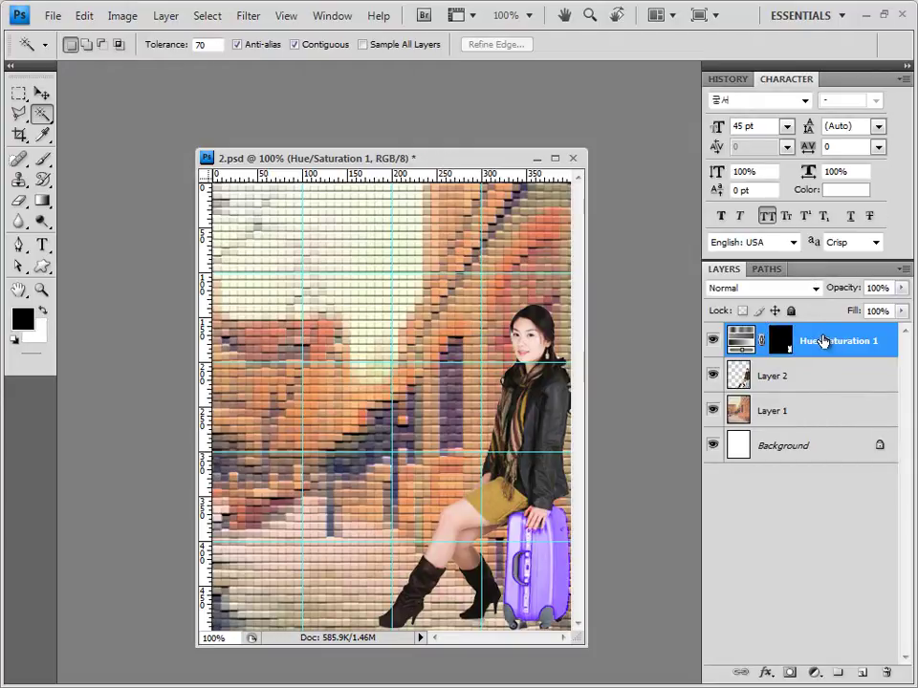
pyautogui.click(793, 379)
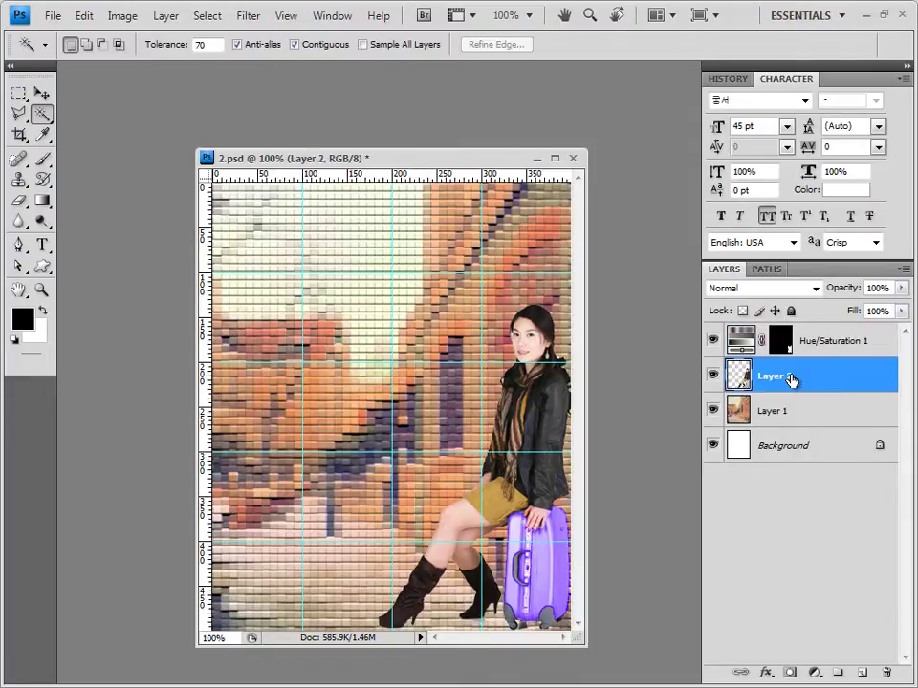
pyautogui.click(770, 674)
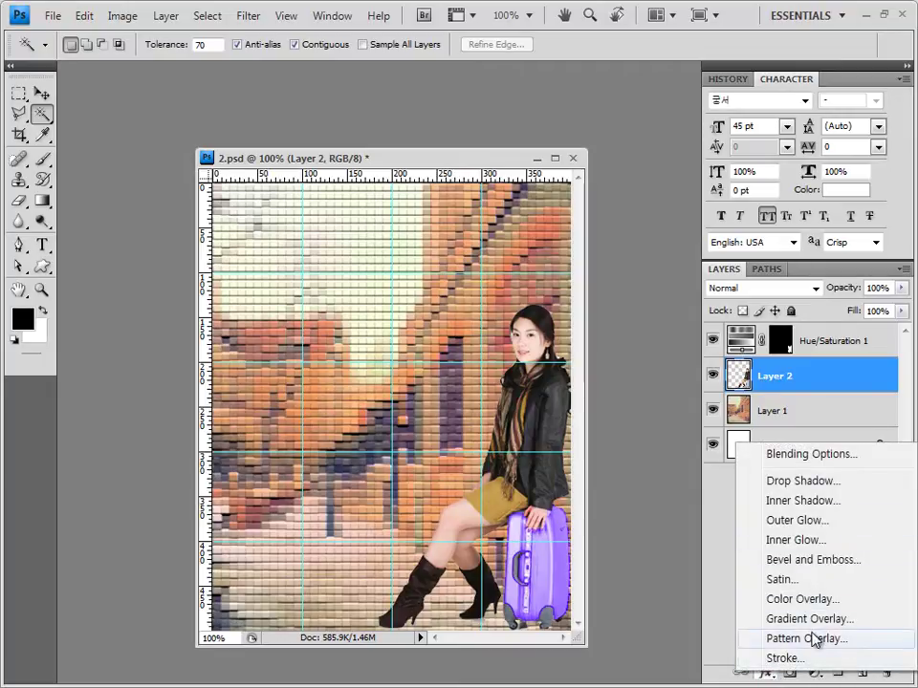
pyautogui.click(804, 481)
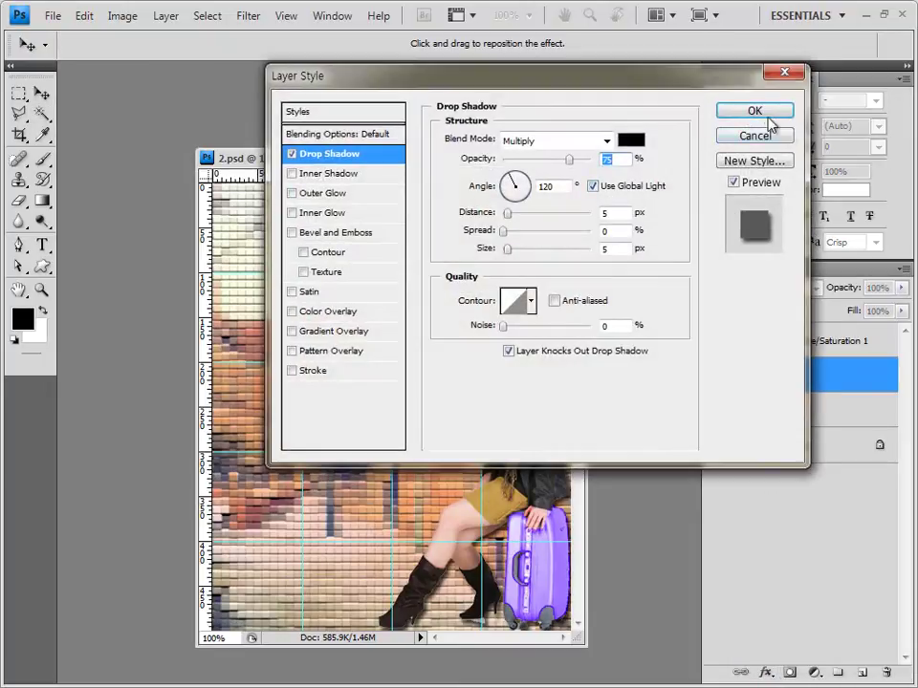
pyautogui.click(770, 114)
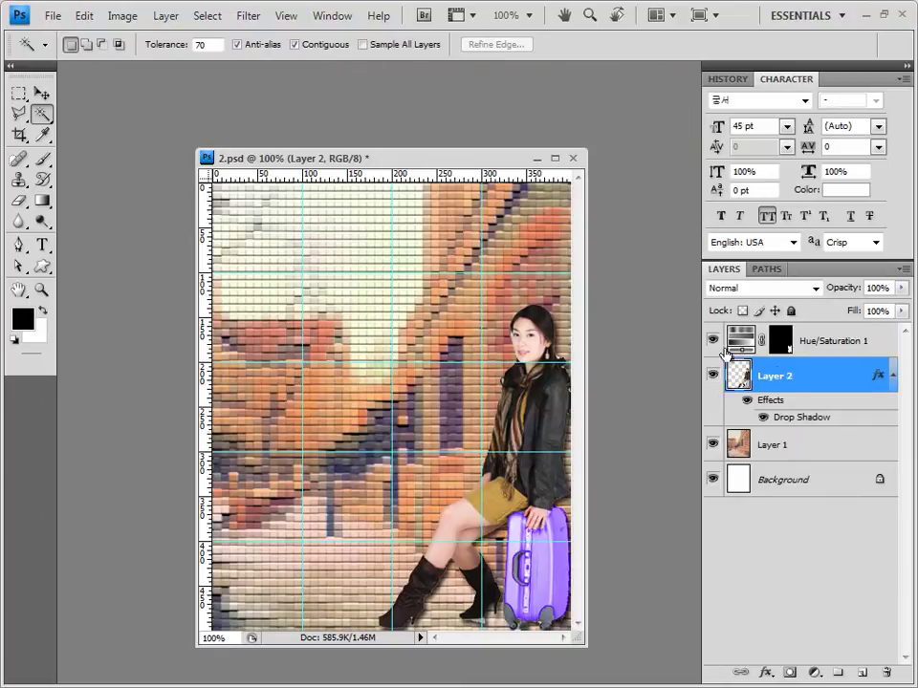
pyautogui.click(824, 341)
pyautogui.press('x')
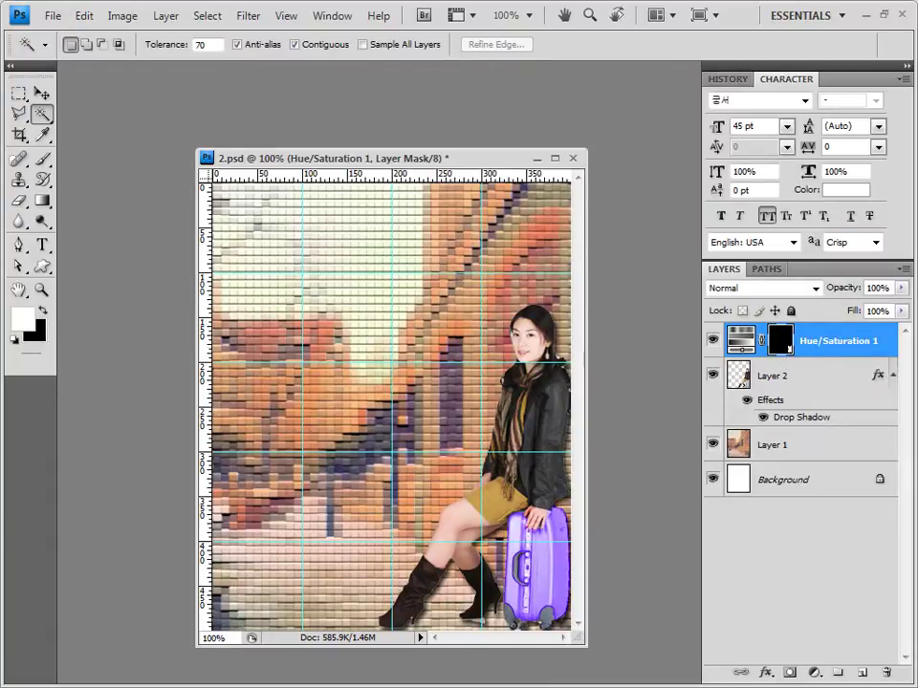
# - Open 1급-6.jpg from the image folder and float its window over 2.psd
pyautogui.hotkey('alt', 'Tab')
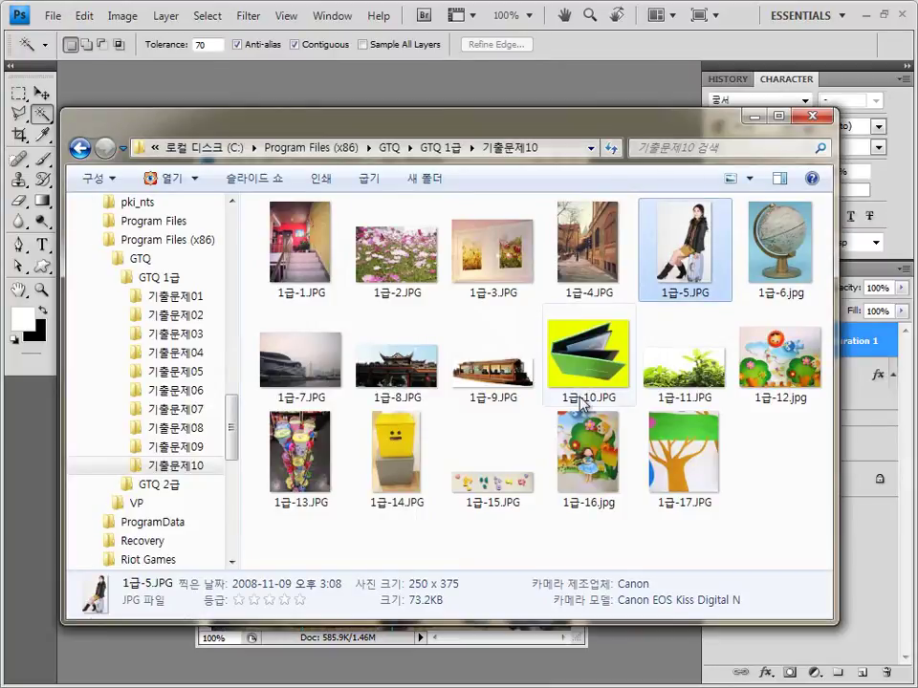
pyautogui.moveTo(780, 244); pyautogui.dragTo(418, 94)
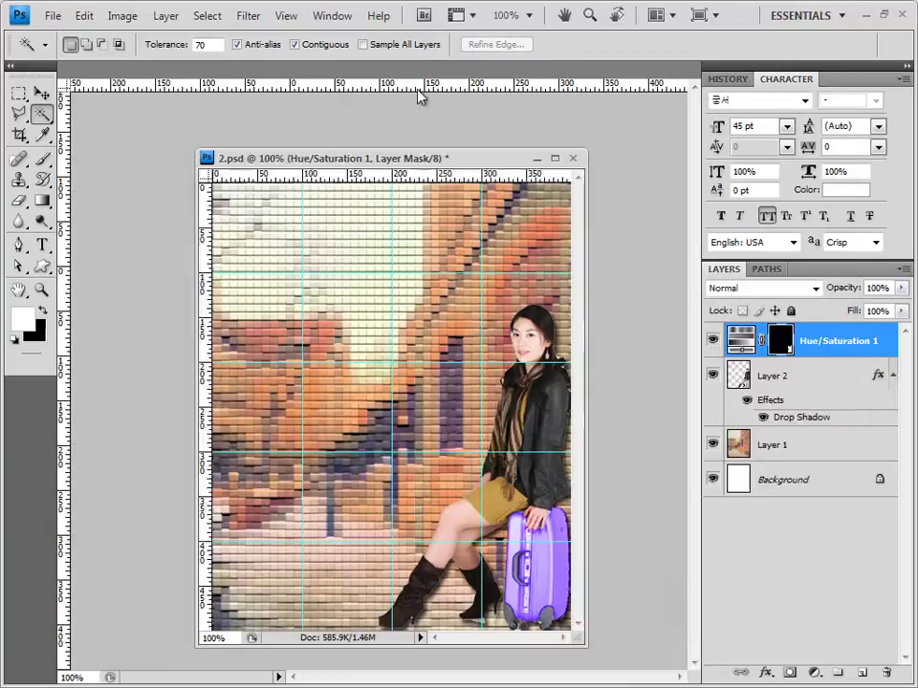
pyautogui.click(42, 93)
pyautogui.moveTo(116, 74); pyautogui.dragTo(184, 249)
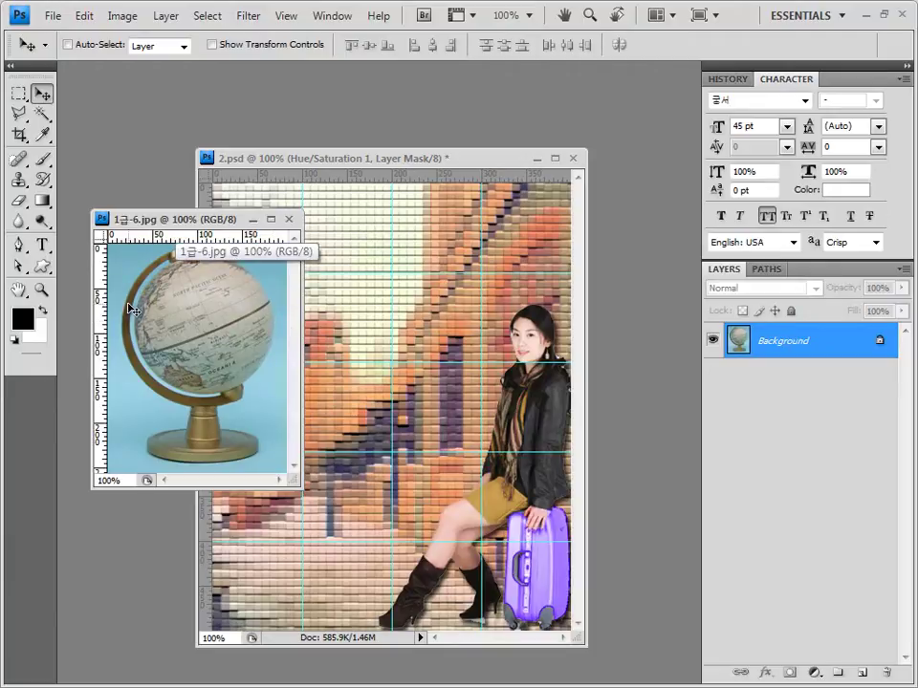
# - Select the blue background around the globe with the Magic Wand at tolerance 30, adding the gap between the globe and its arm
pyautogui.click(42, 114)
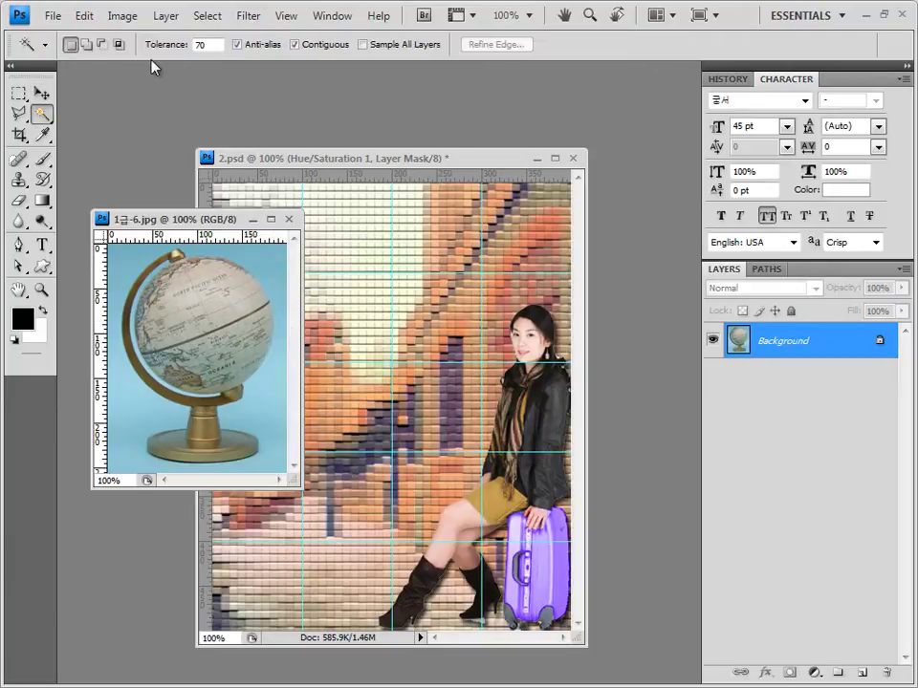
pyautogui.doubleClick(202, 44)
pyautogui.write('30')
pyautogui.click(272, 262)
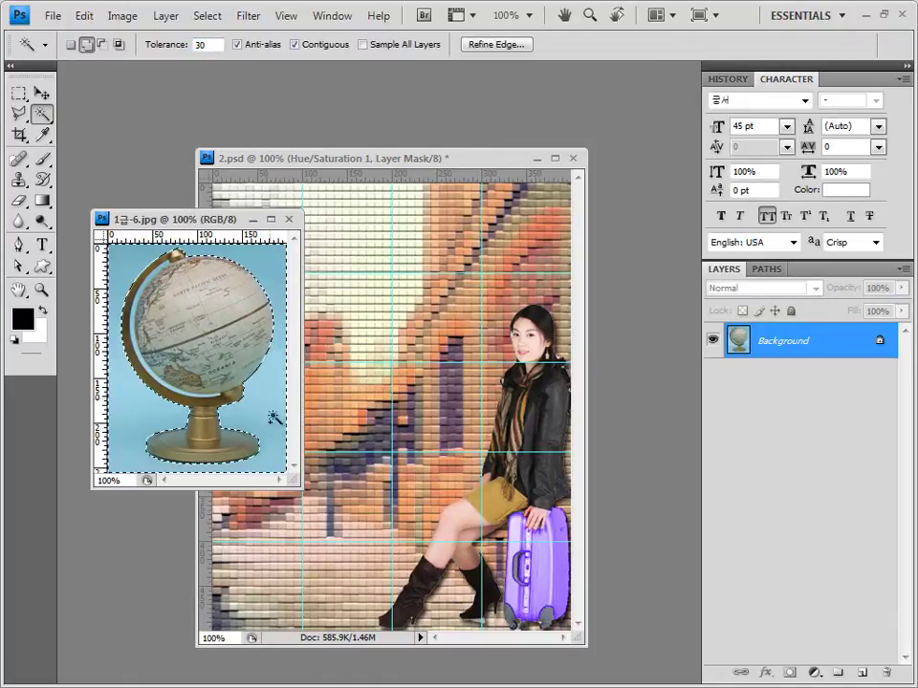
pyautogui.keyDown('shift'); pyautogui.click(247, 449); pyautogui.keyUp('shift')
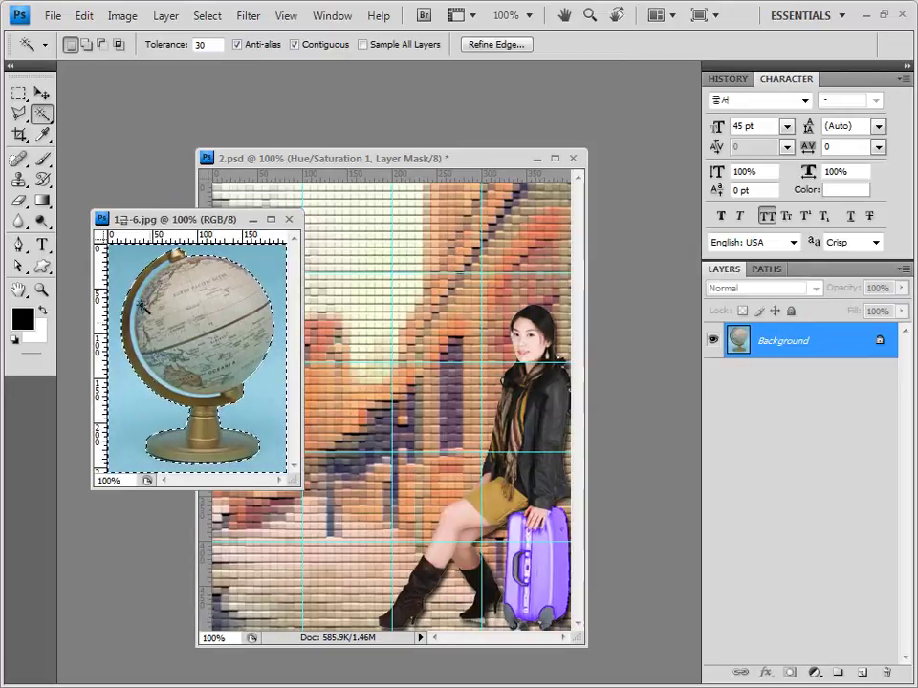
pyautogui.press('shift')
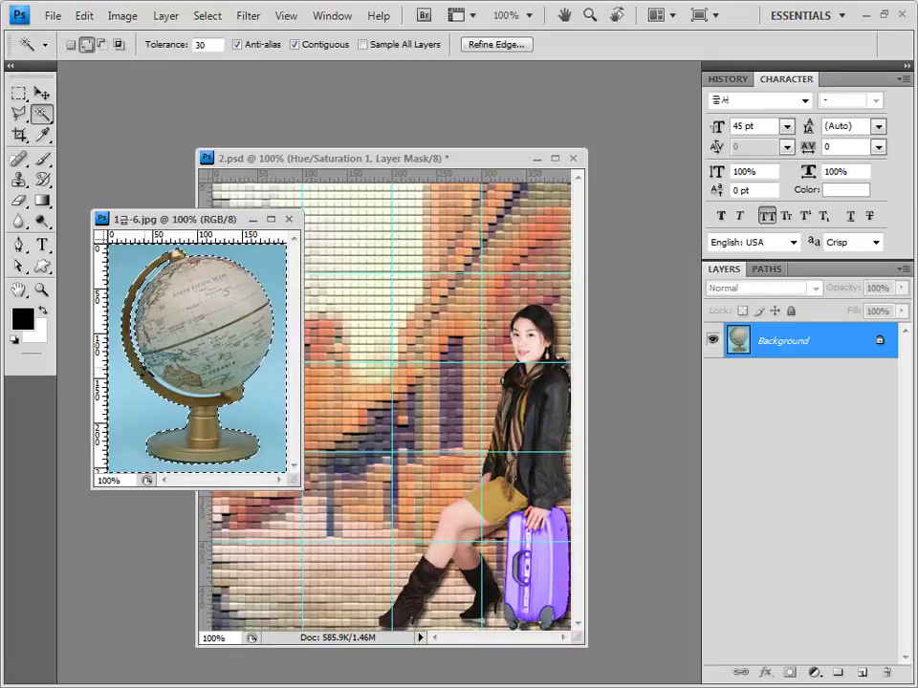
pyautogui.keyDown('shift'); pyautogui.click(191, 417); pyautogui.keyUp('shift')
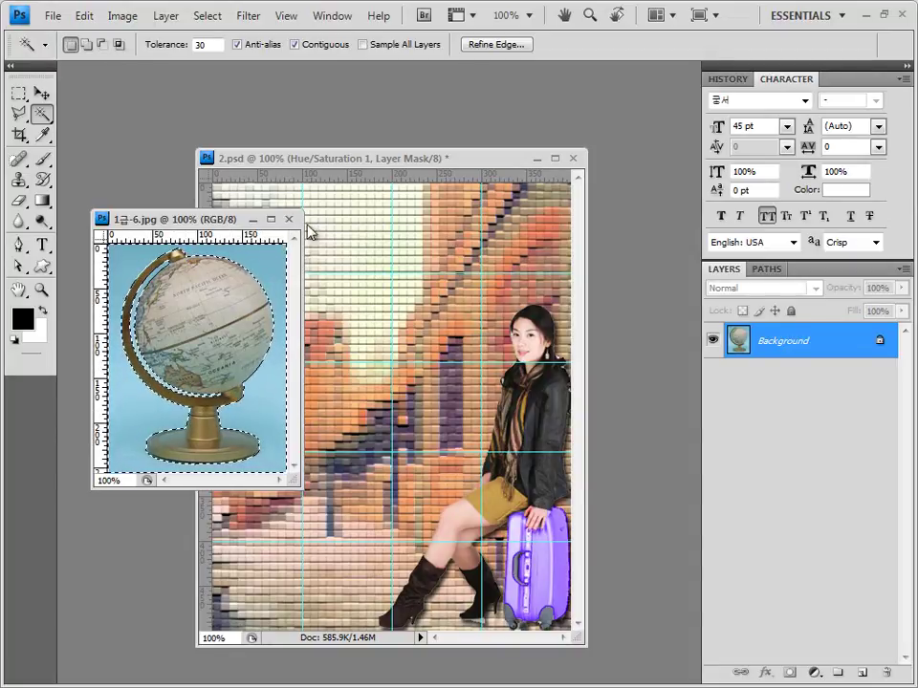
# - Invert the selection to copy only the globe and its stand, and close 1급-6.jpg
pyautogui.click(208, 16)
pyautogui.click(223, 84)
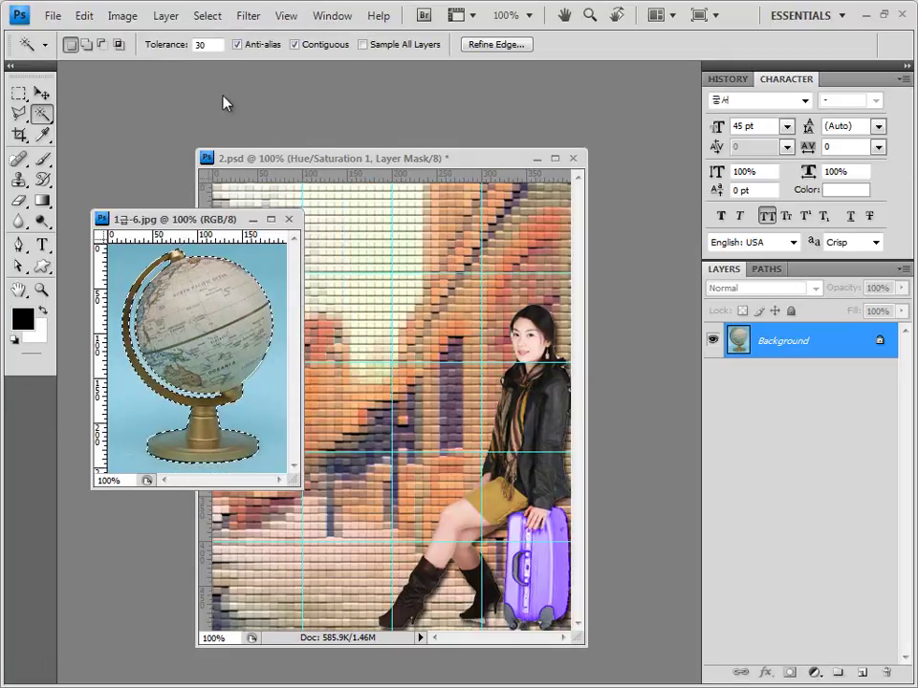
pyautogui.click(289, 219)
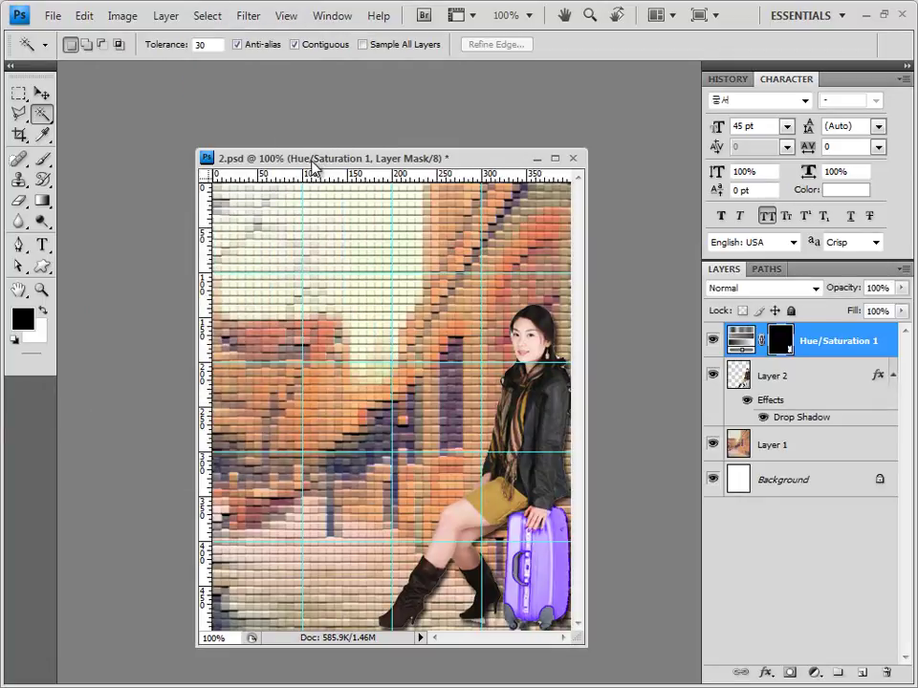
# - Paste the copied globe into 2.psd, scale it down slightly, and place it in the lower-left corner of the image
pyautogui.hotkey('ctrl', 'v')
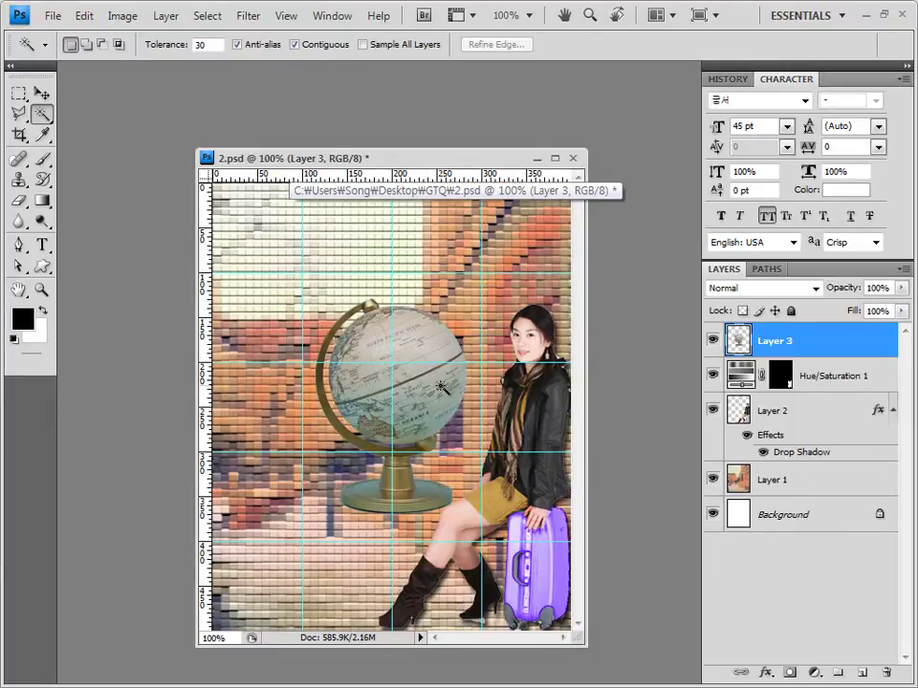
pyautogui.click(41, 92)
pyautogui.hotkey('ctrl', 't')
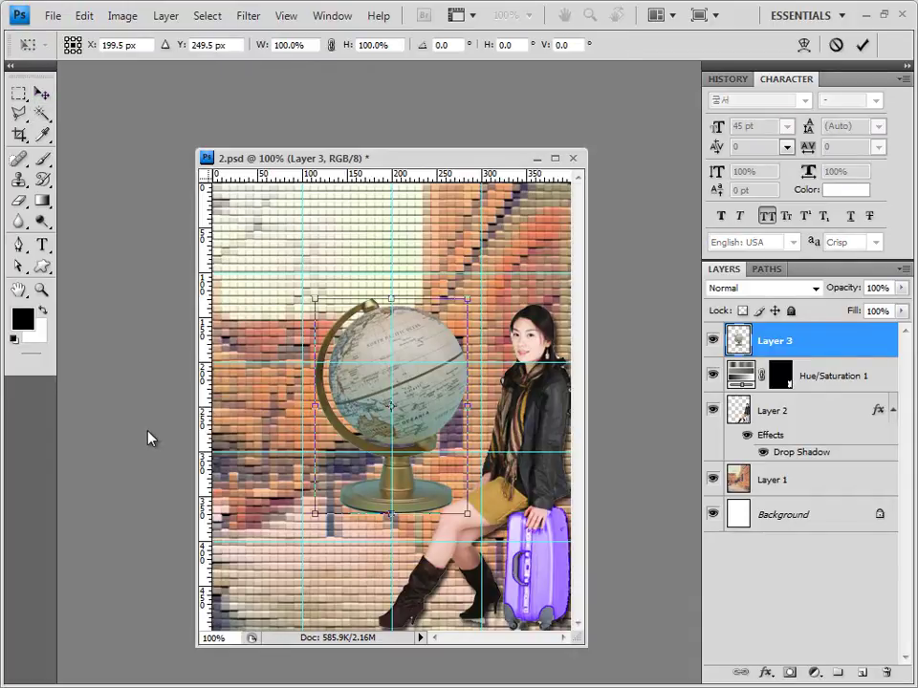
pyautogui.moveTo(390, 406); pyautogui.dragTo(290, 515)
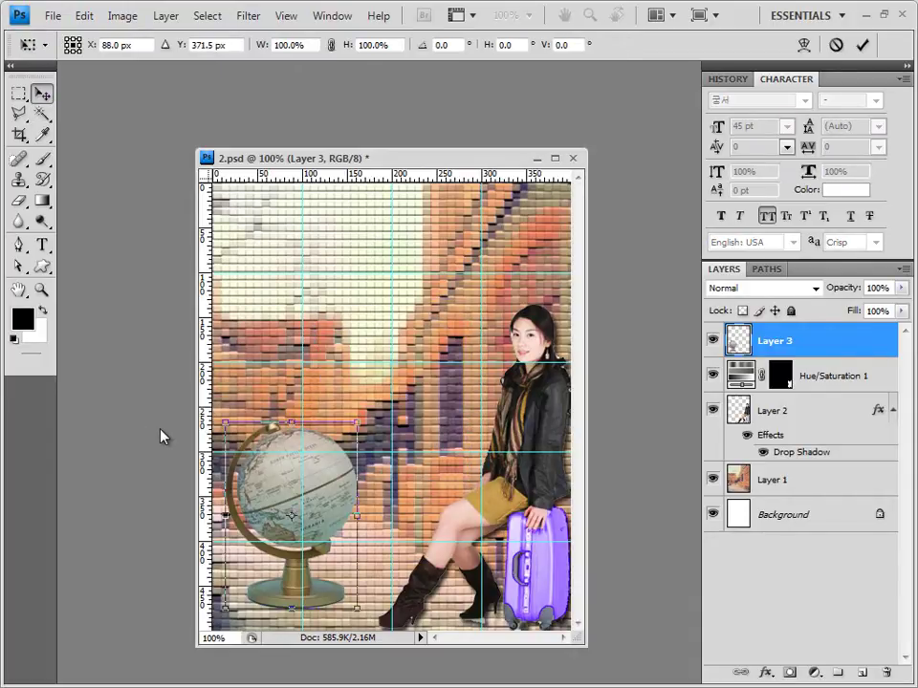
pyautogui.press('Return')
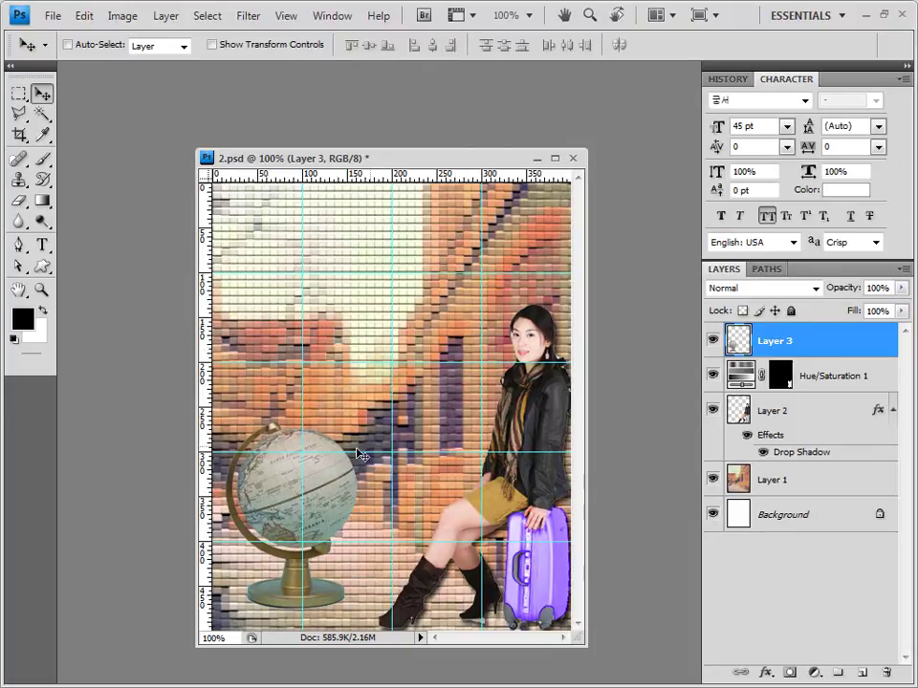
# - Add a Bevel and Emboss effect with the default settings to the globe's Layer 3
pyautogui.click(765, 674)
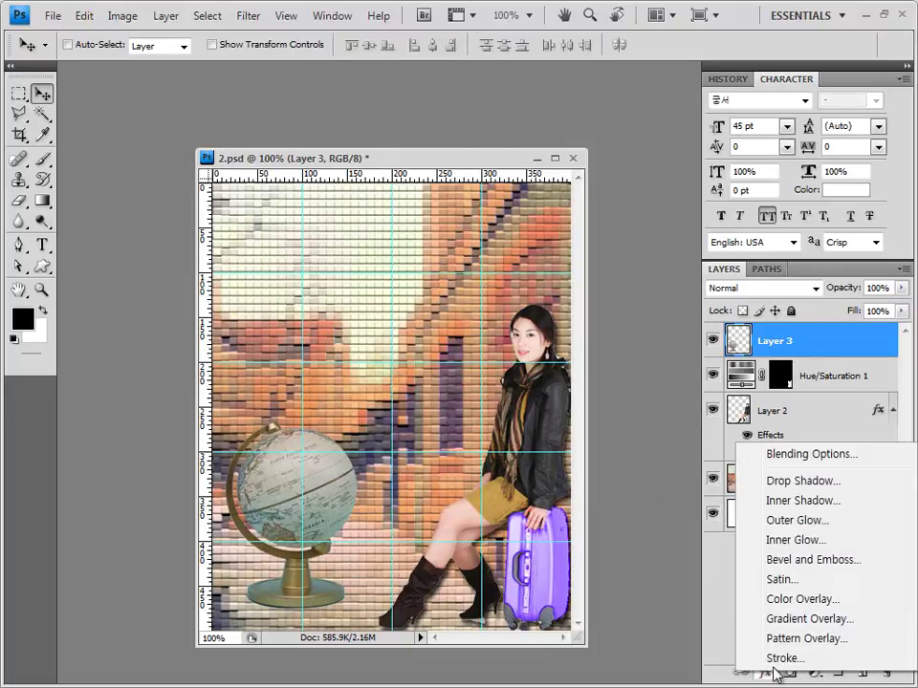
pyautogui.click(830, 559)
pyautogui.click(754, 112)
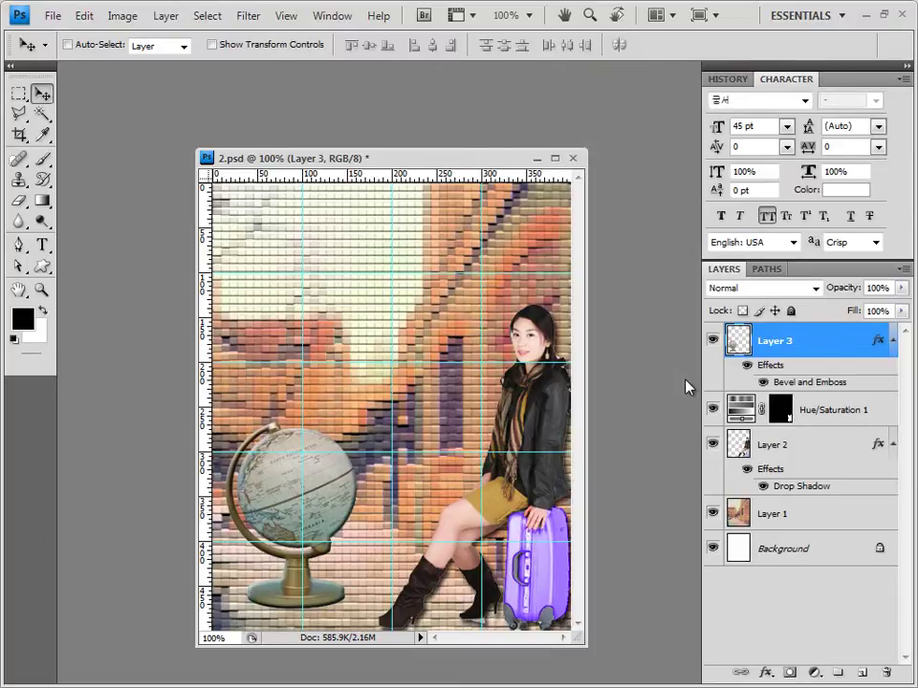
# - Draw a wireframe globe custom shape about 70 px wide above and to the left of the woman's head
pyautogui.click(42, 267)
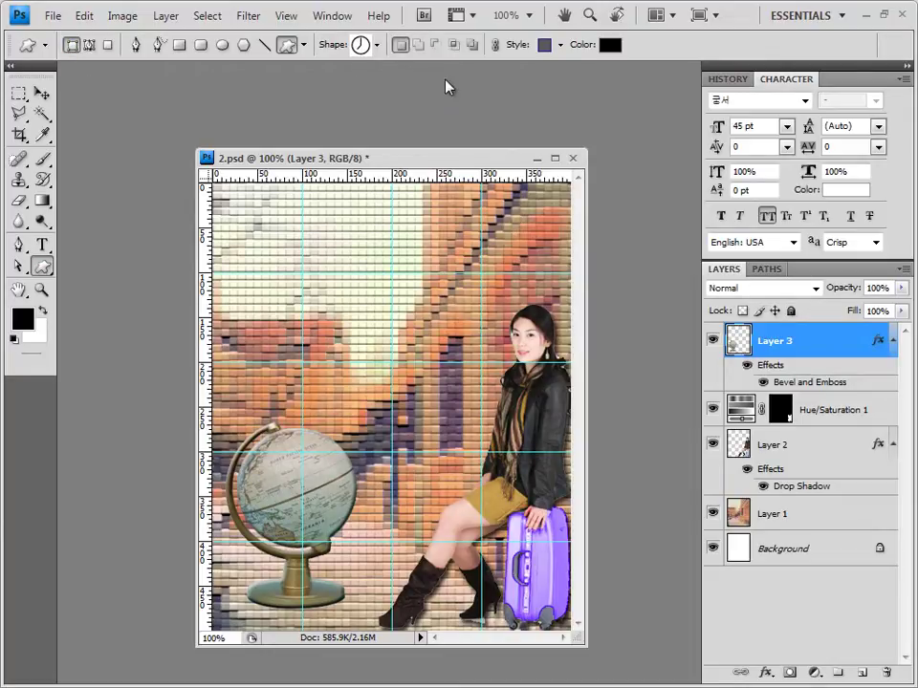
pyautogui.click(376, 45)
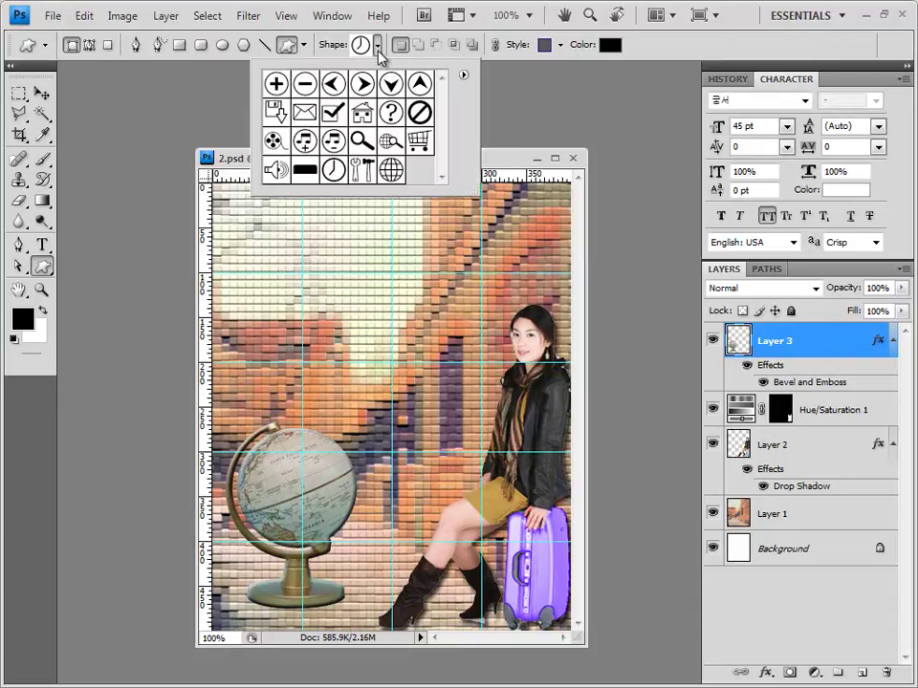
pyautogui.doubleClick(392, 170)
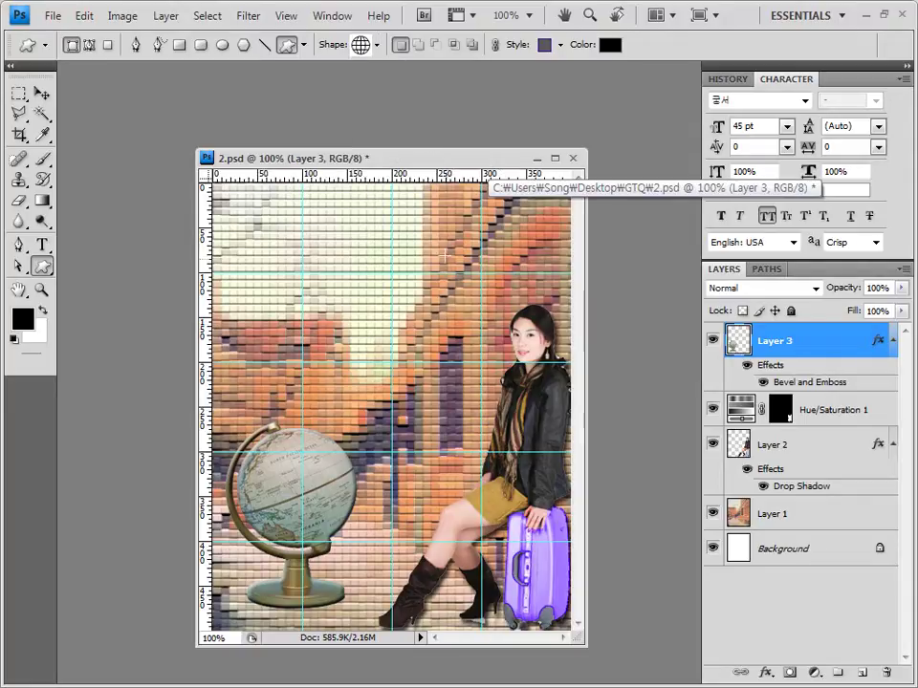
pyautogui.moveTo(431, 231); pyautogui.dragTo(493, 304)
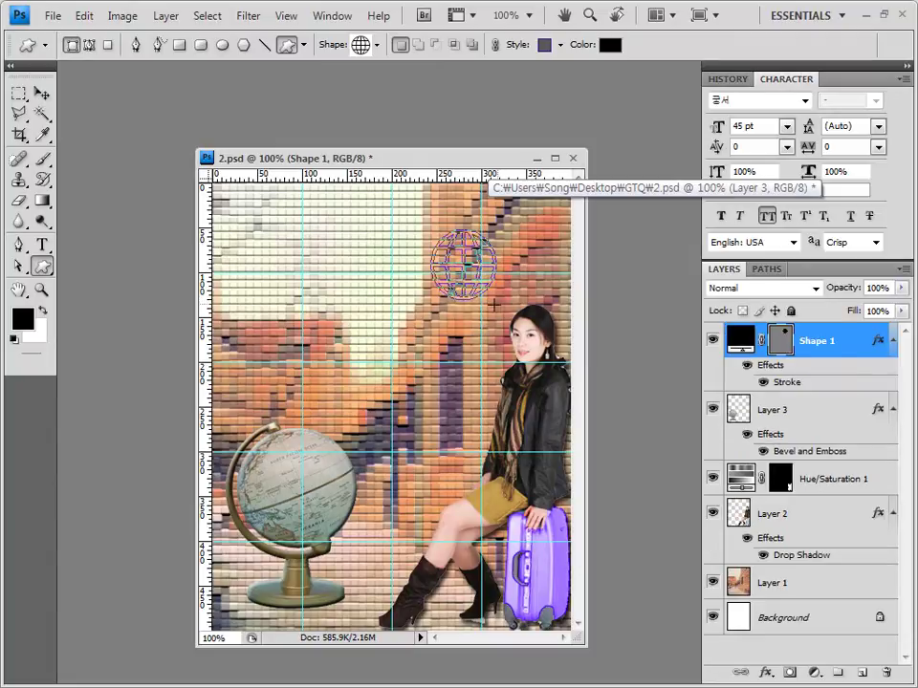
# - Remove the preset layer style from the globe shape and set its fill color to #ccff00
pyautogui.click(560, 45)
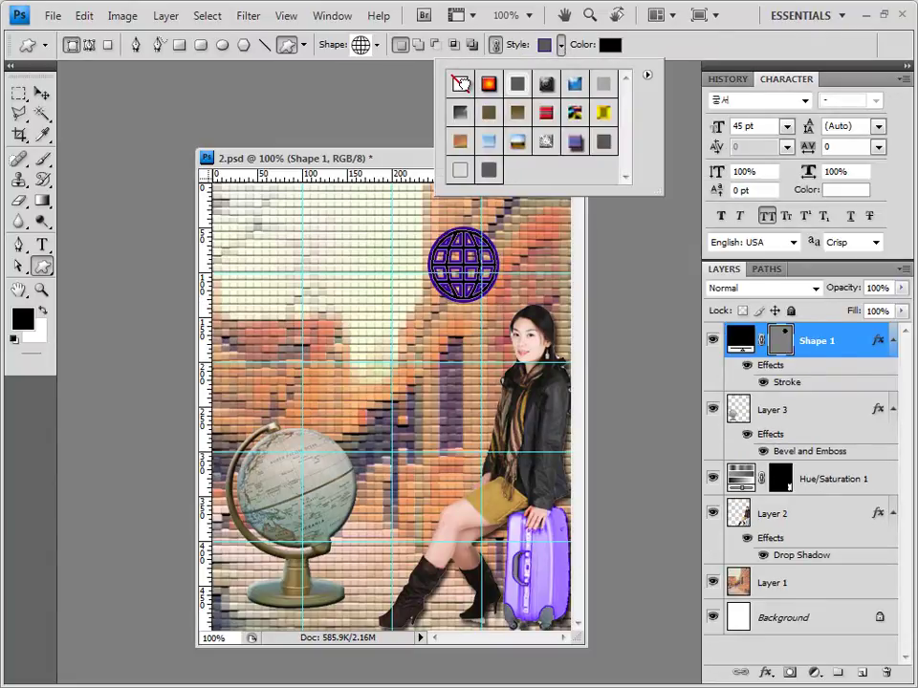
pyautogui.click(460, 83)
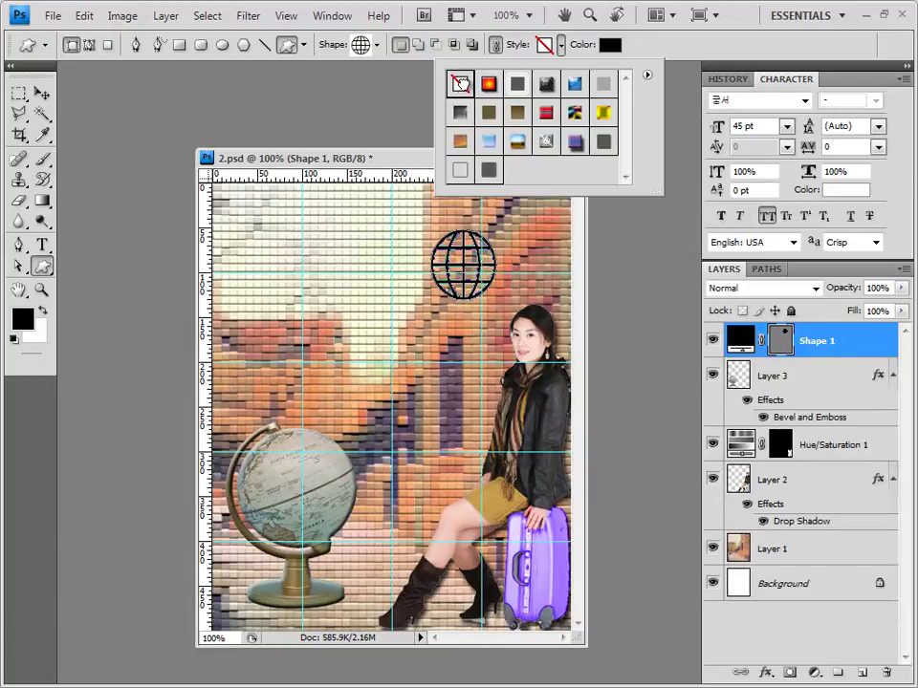
pyautogui.click(609, 45)
pyautogui.doubleClick(561, 439)
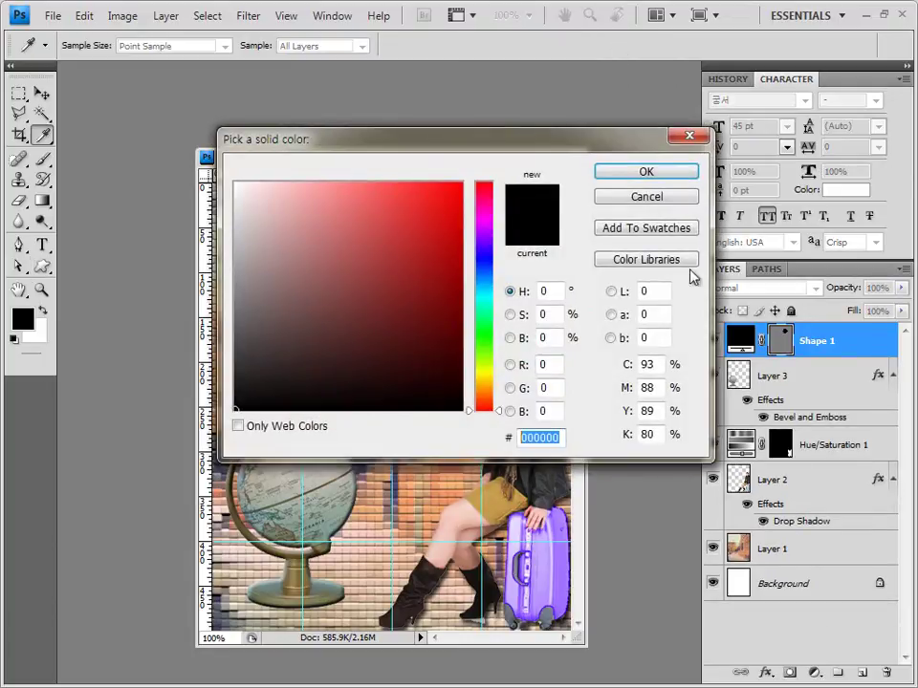
pyautogui.write('ccff00')
pyautogui.click(662, 178)
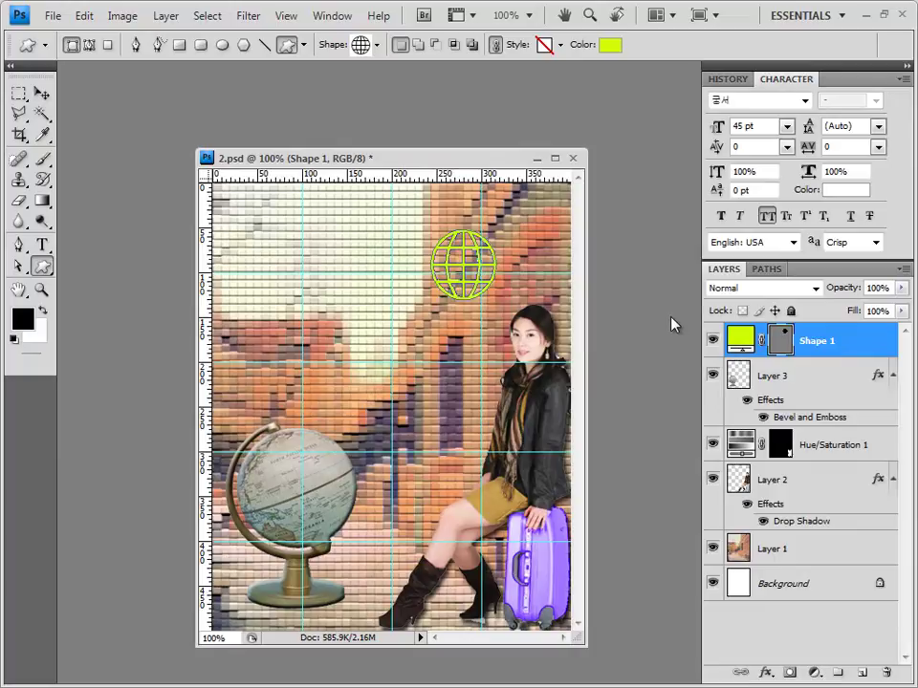
# - Add a 3 px outside Stroke effect with a Gradient fill type to the Shape 1 layer
pyautogui.click(765, 675)
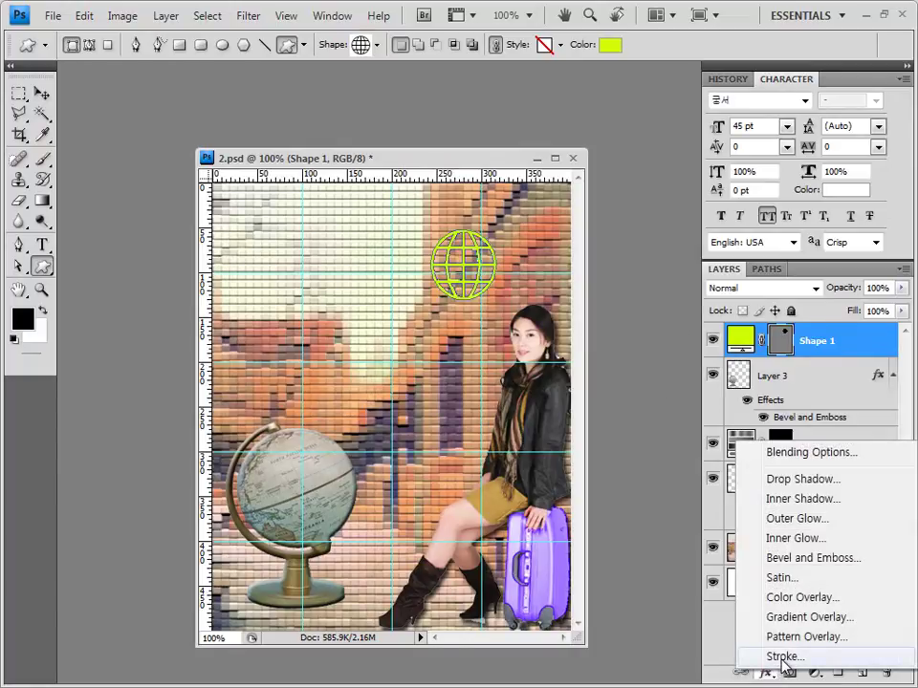
pyautogui.click(782, 657)
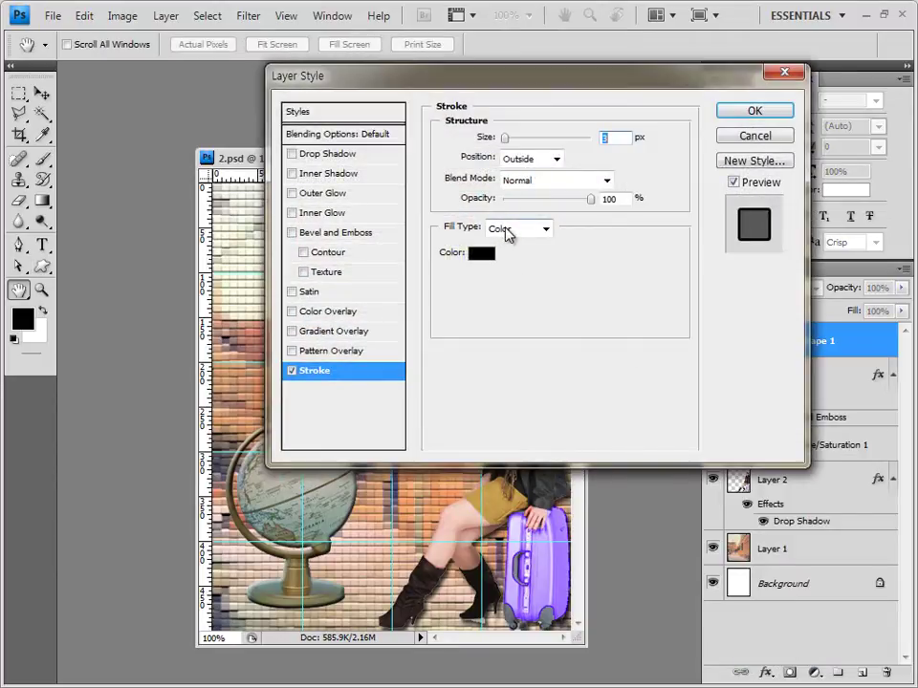
pyautogui.click(546, 229)
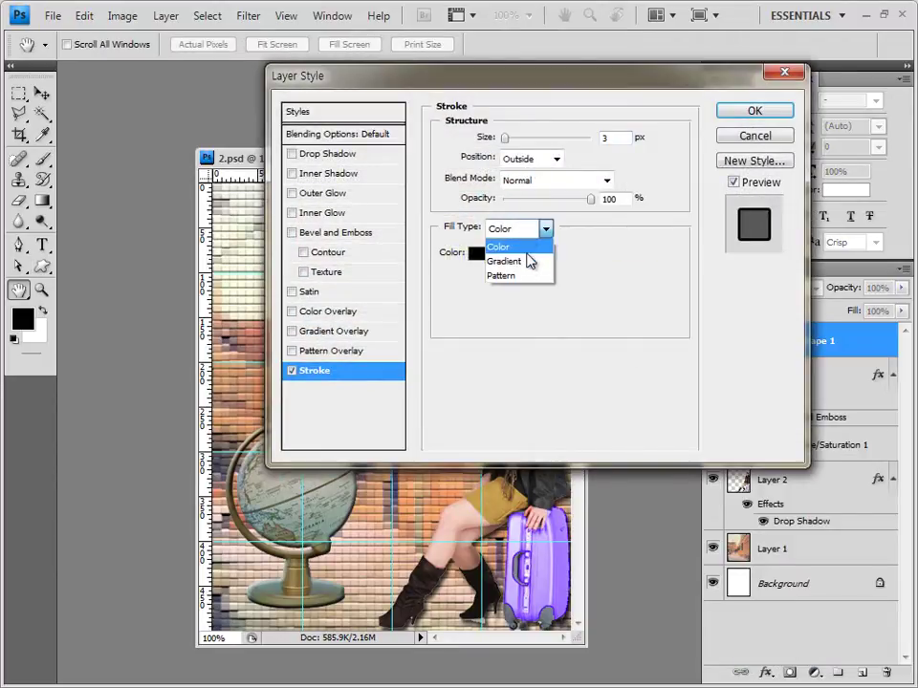
pyautogui.click(528, 262)
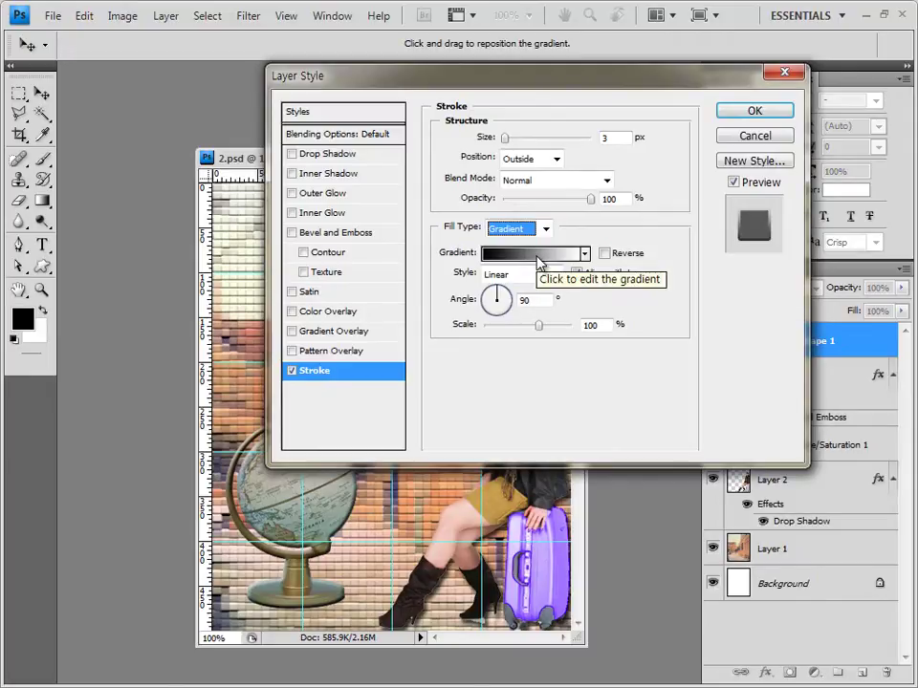
# - Set the starting color stop of the stroke's gradient to #663366
pyautogui.click(535, 254)
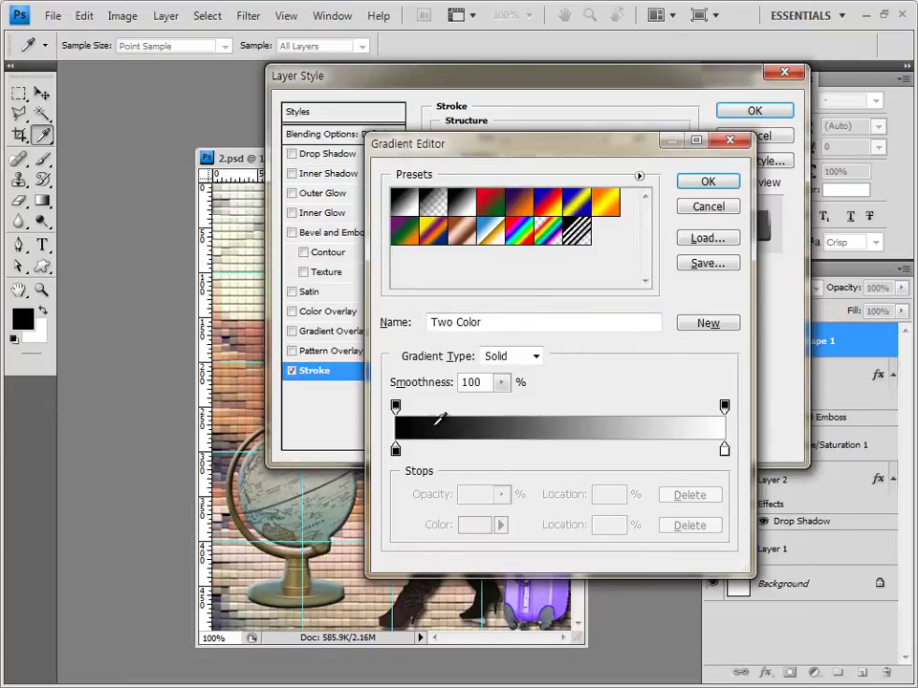
pyautogui.click(396, 449)
pyautogui.doubleClick(396, 449)
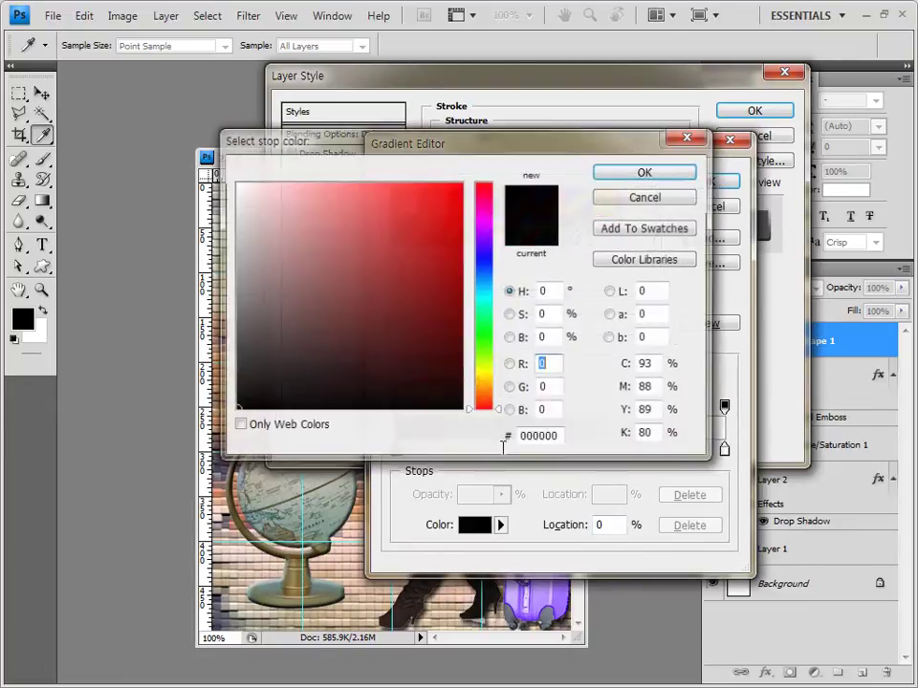
pyautogui.write('663366')
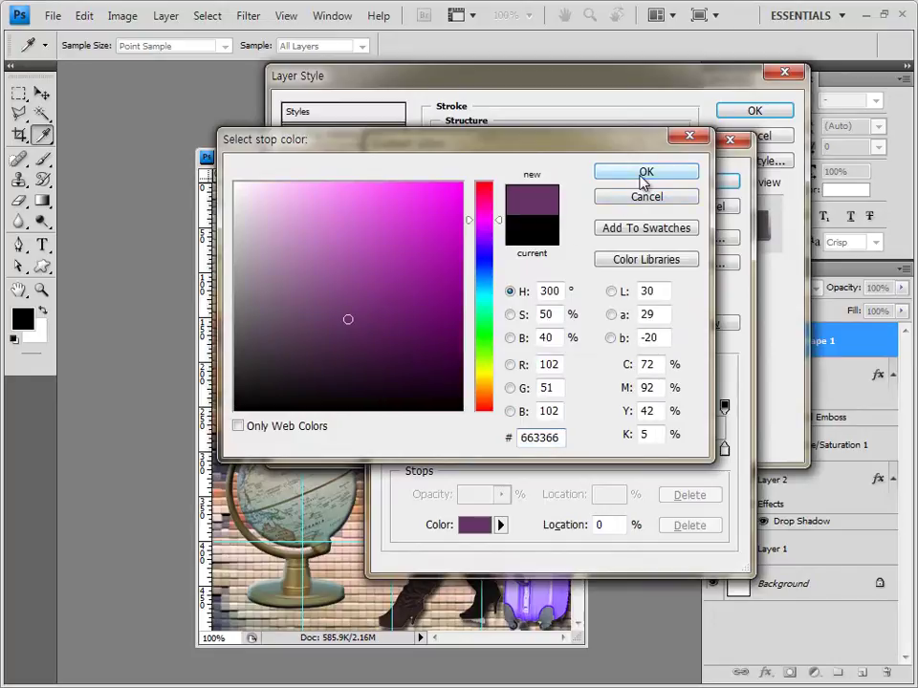
pyautogui.click(642, 176)
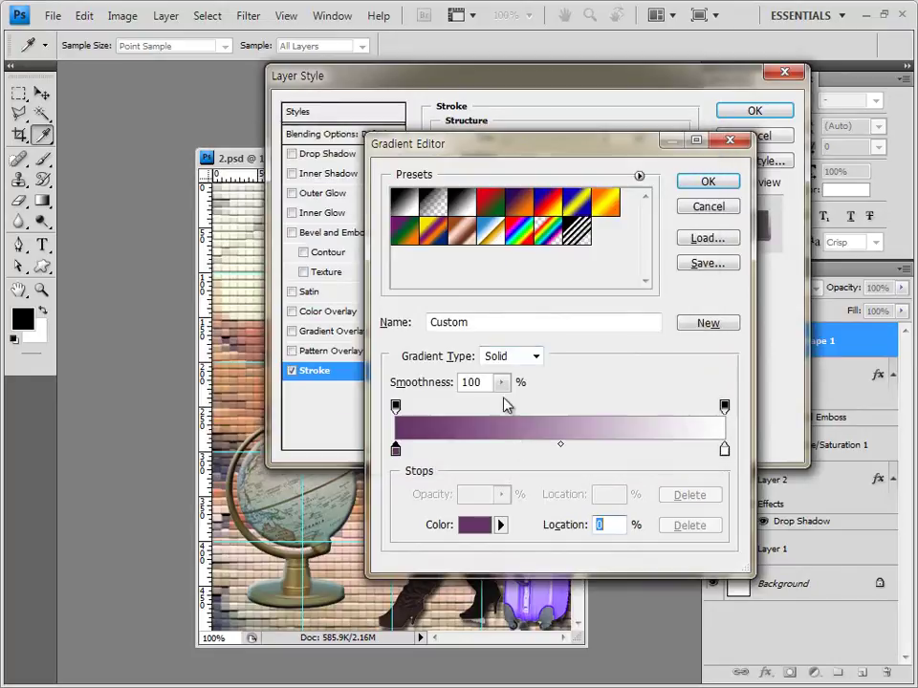
# - Add a color stop at 50% of the stroke's gradient and set it to #006600
pyautogui.click(560, 454)
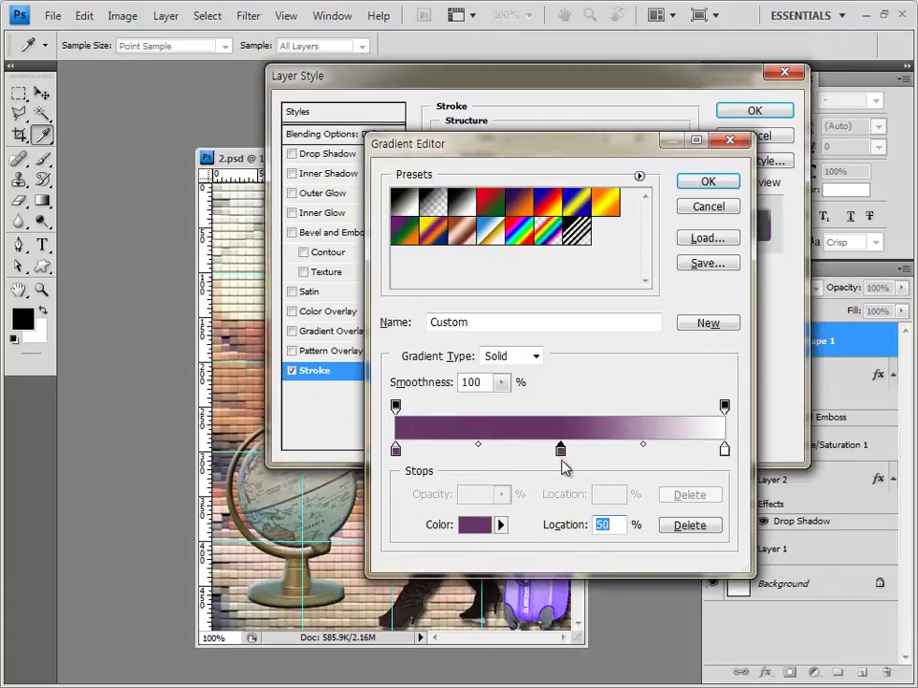
pyautogui.doubleClick(560, 451)
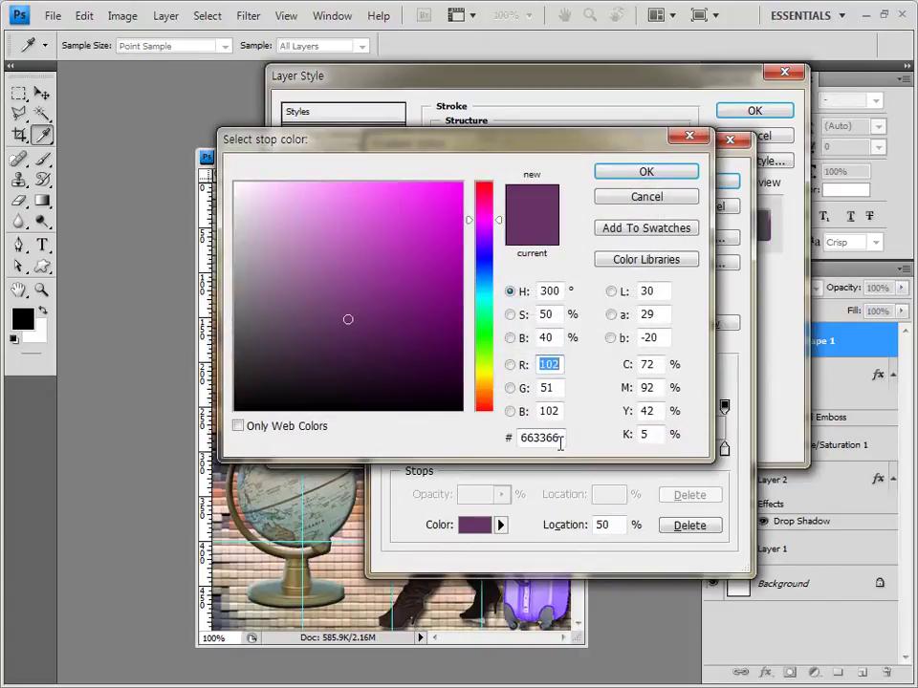
pyautogui.doubleClick(538, 437)
pyautogui.write('006')
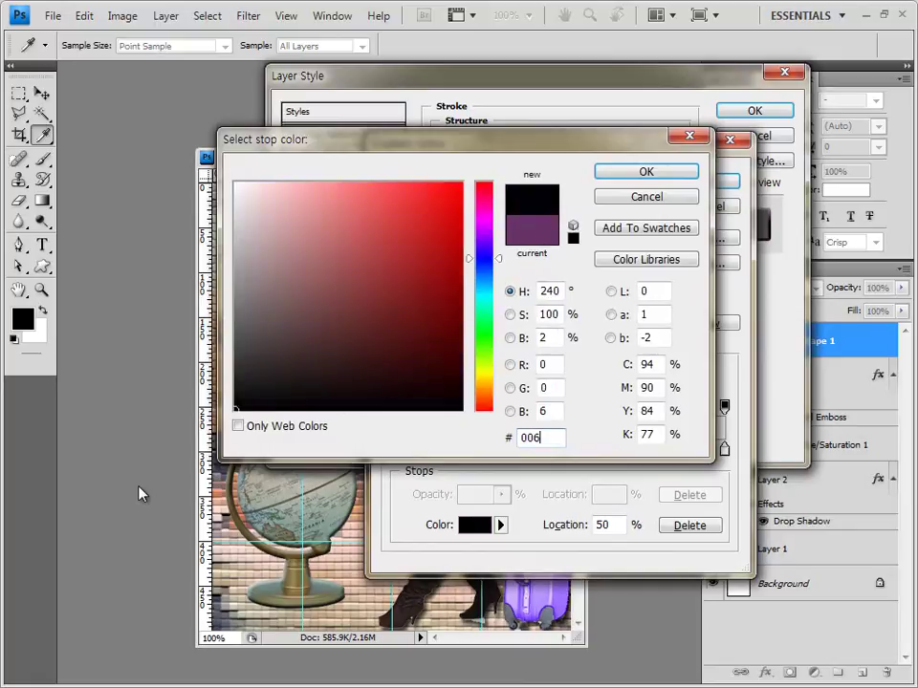
pyautogui.write('0')
pyautogui.press('BackSpace')
pyautogui.write('600')
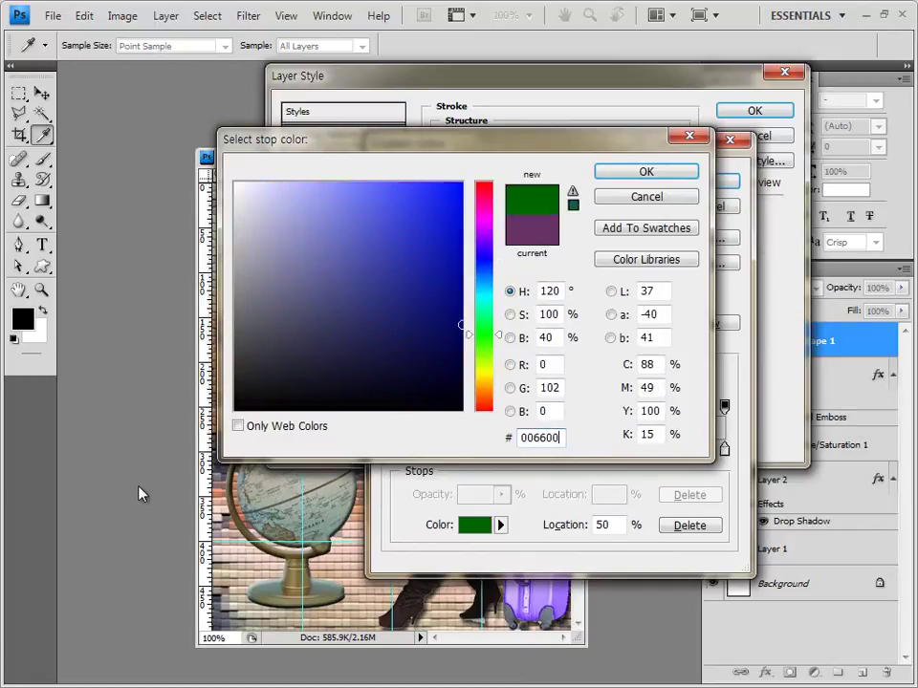
pyautogui.press('Return')
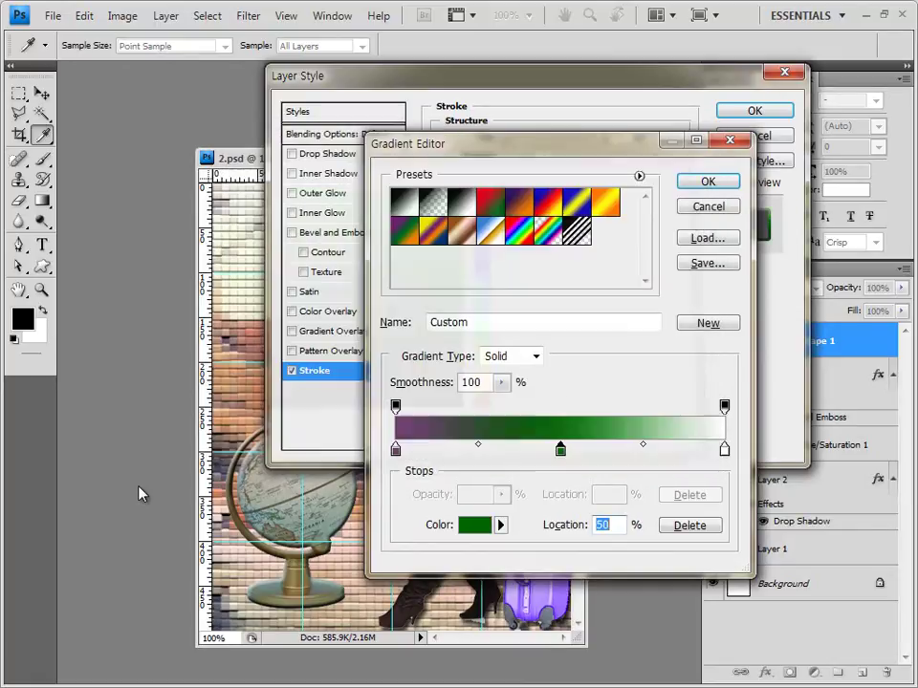
# - Set the gradient's end stop to #006600 and apply the gradient stroke to Shape 1
pyautogui.doubleClick(723, 449)
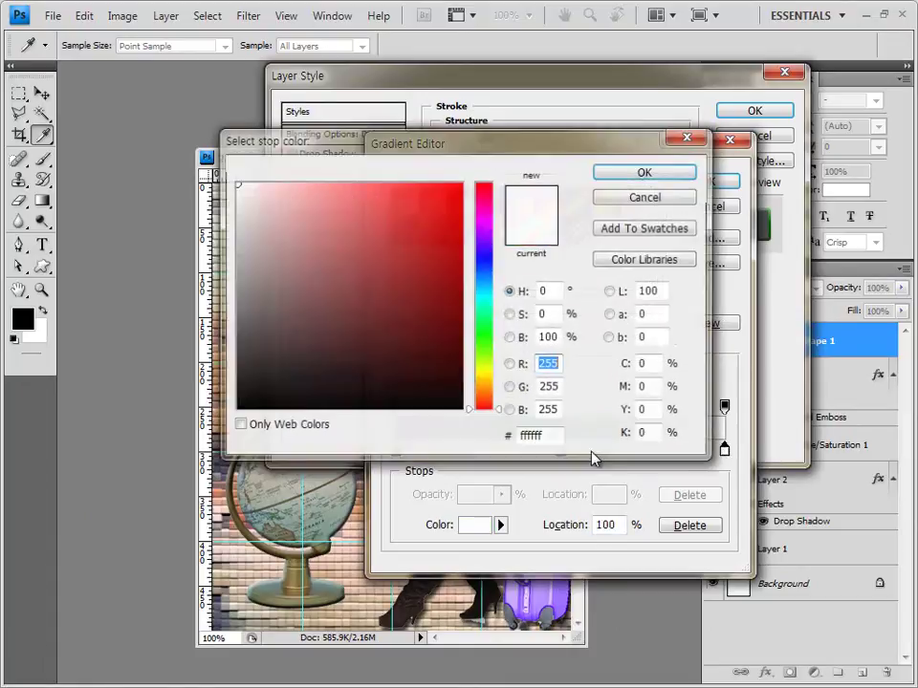
pyautogui.write('006600')
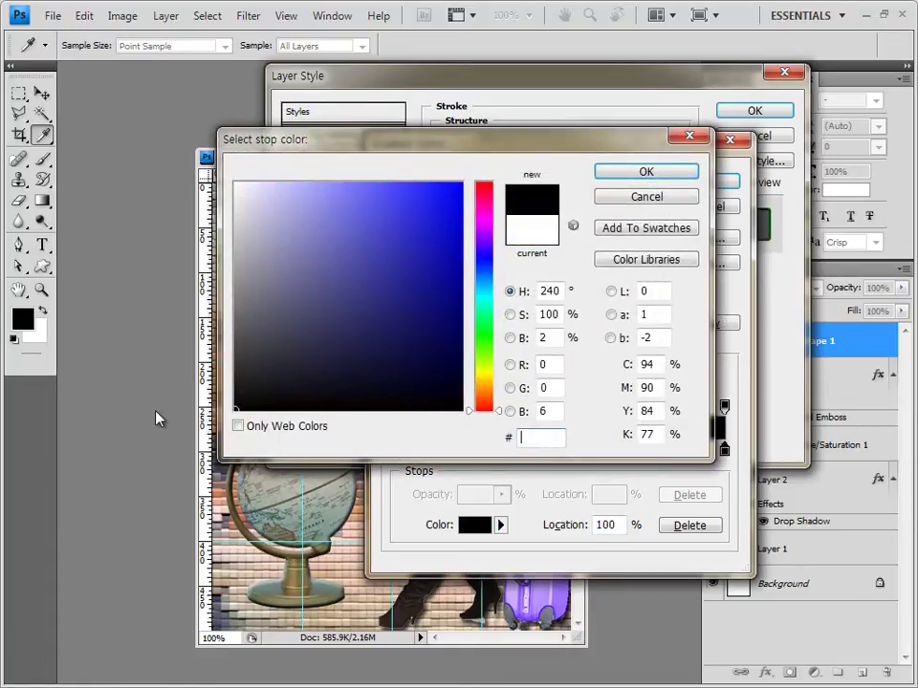
pyautogui.press('Return')
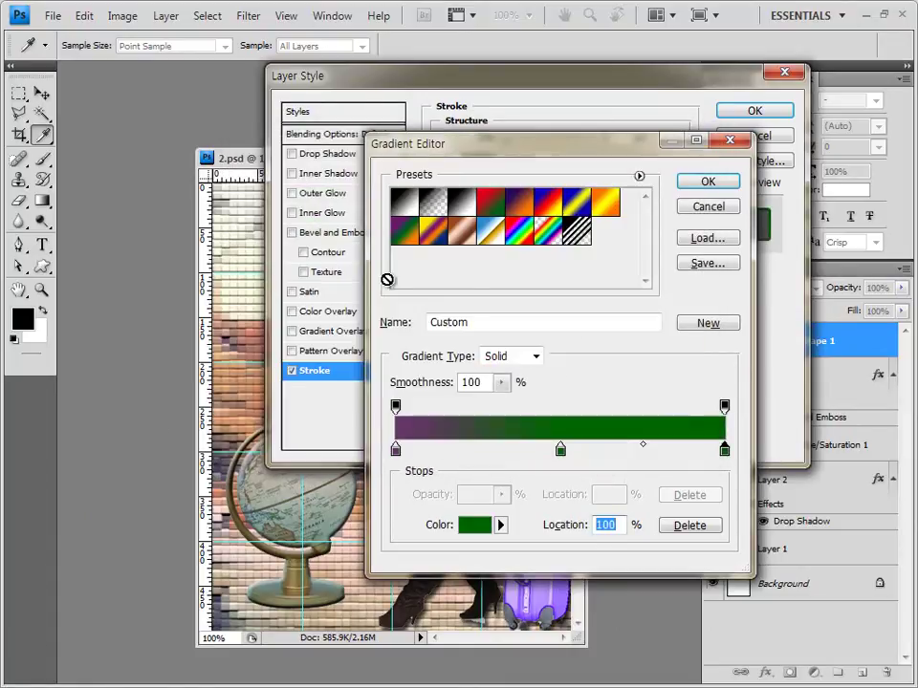
pyautogui.click(717, 184)
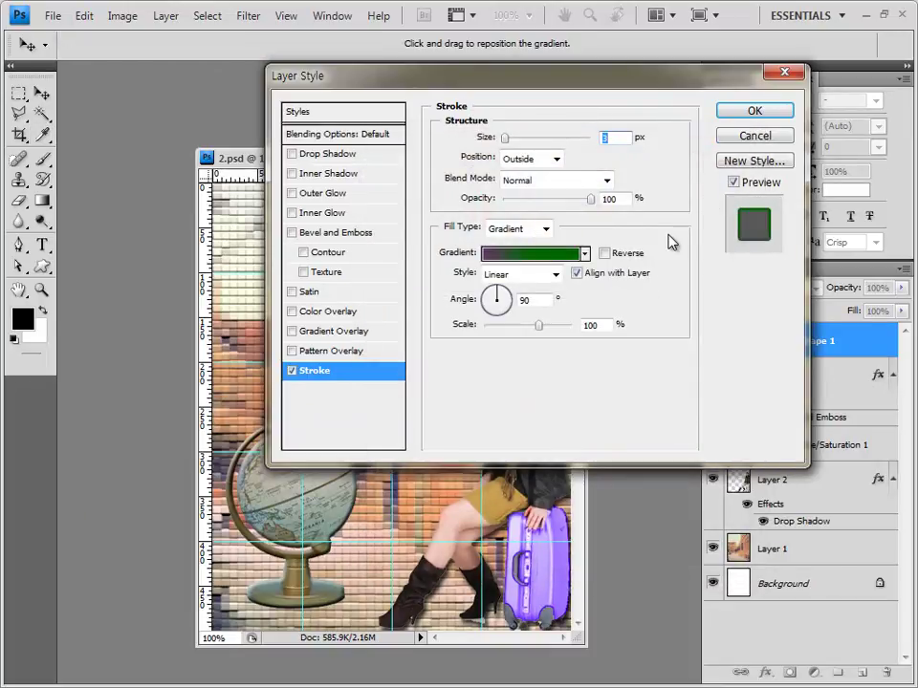
pyautogui.click(755, 111)
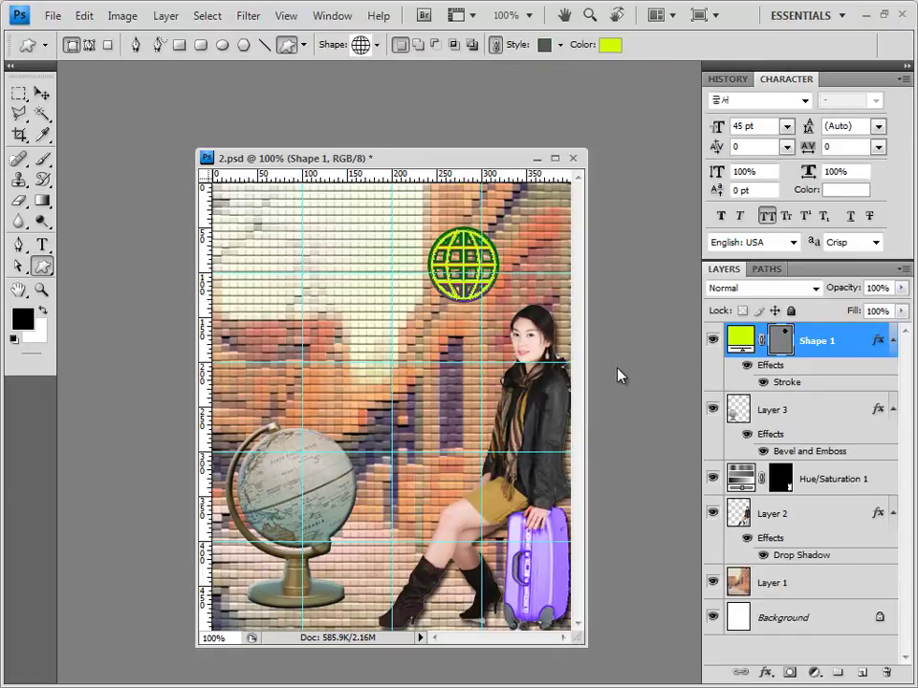
# - Enlarge the wireframe globe shape slightly and shift it up and to the right
pyautogui.hotkey('shift', 'Up')
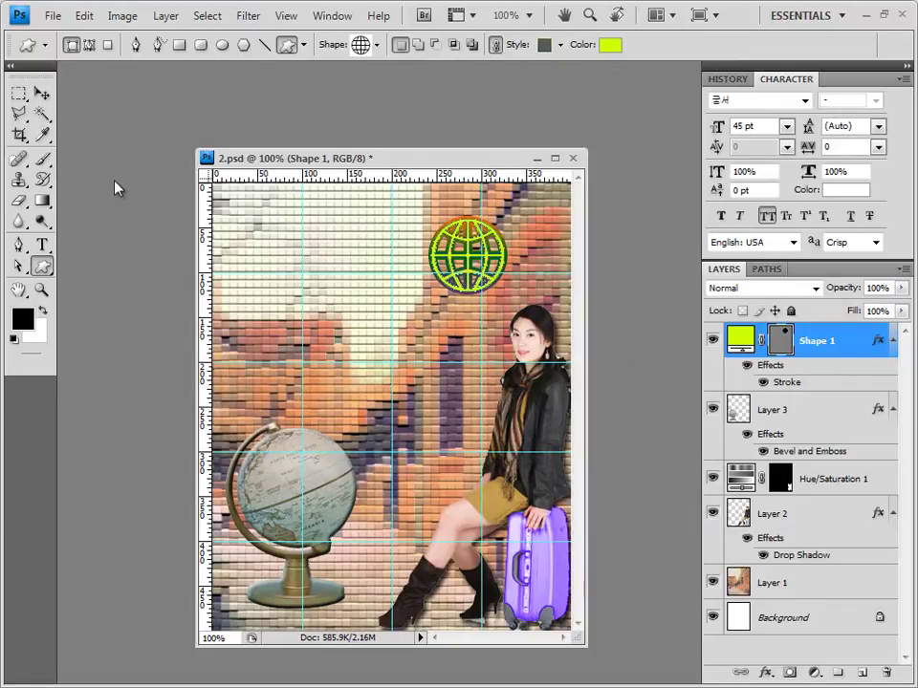
# - Replace the custom shapes with the Nature set and draw a small wavy-rayed sun over the pale upper-left area of the photo
pyautogui.click(377, 44)
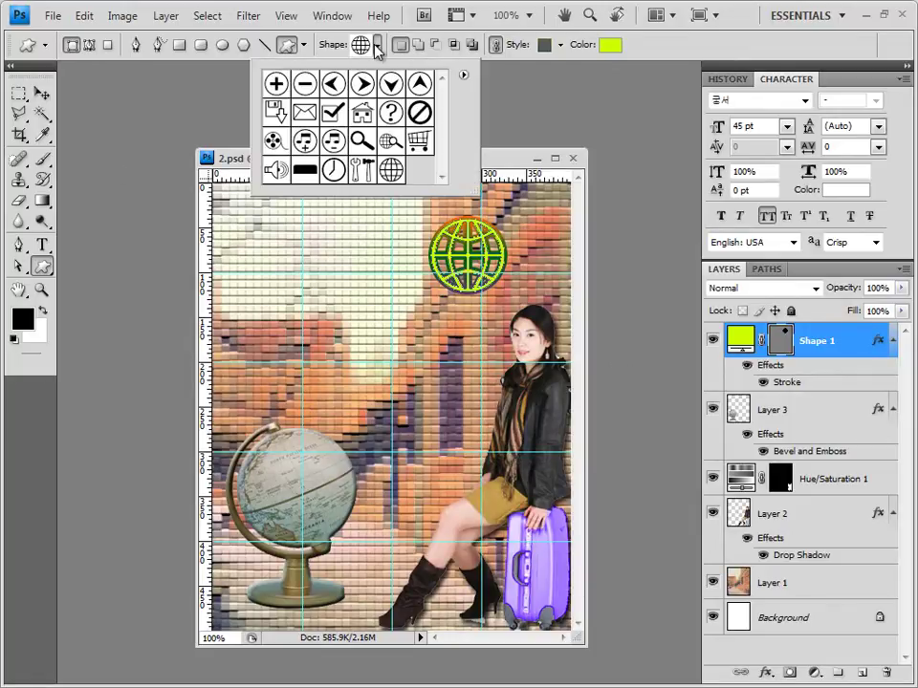
pyautogui.click(462, 74)
pyautogui.click(501, 431)
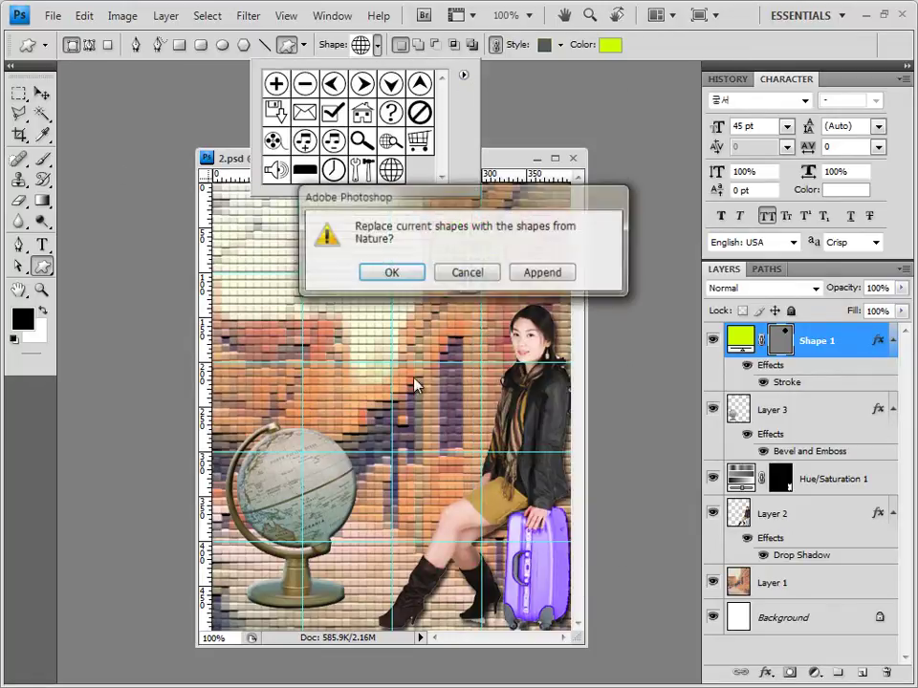
pyautogui.click(391, 273)
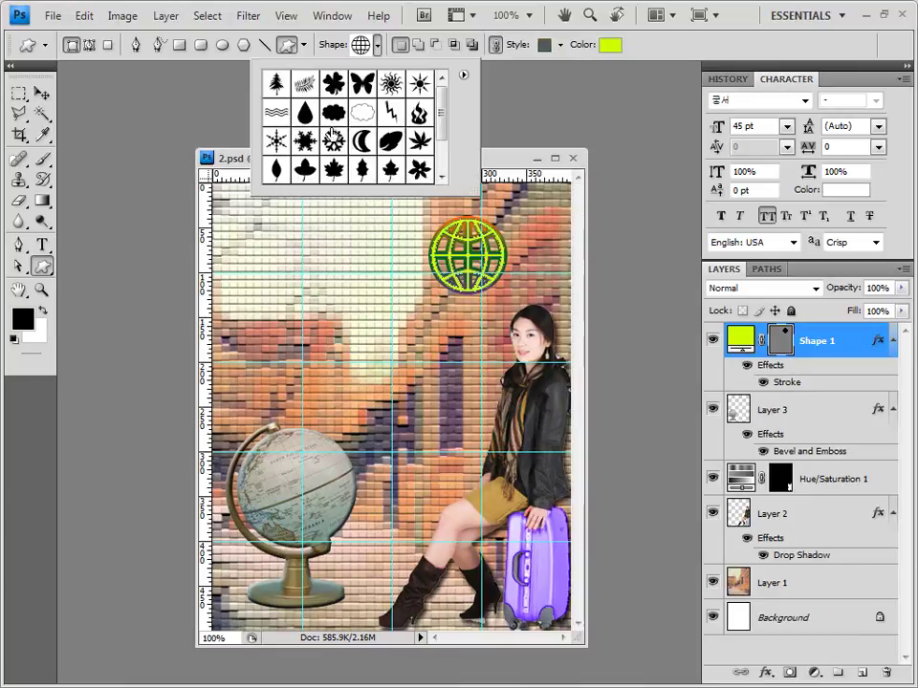
pyautogui.click(401, 86)
pyautogui.click(492, 162)
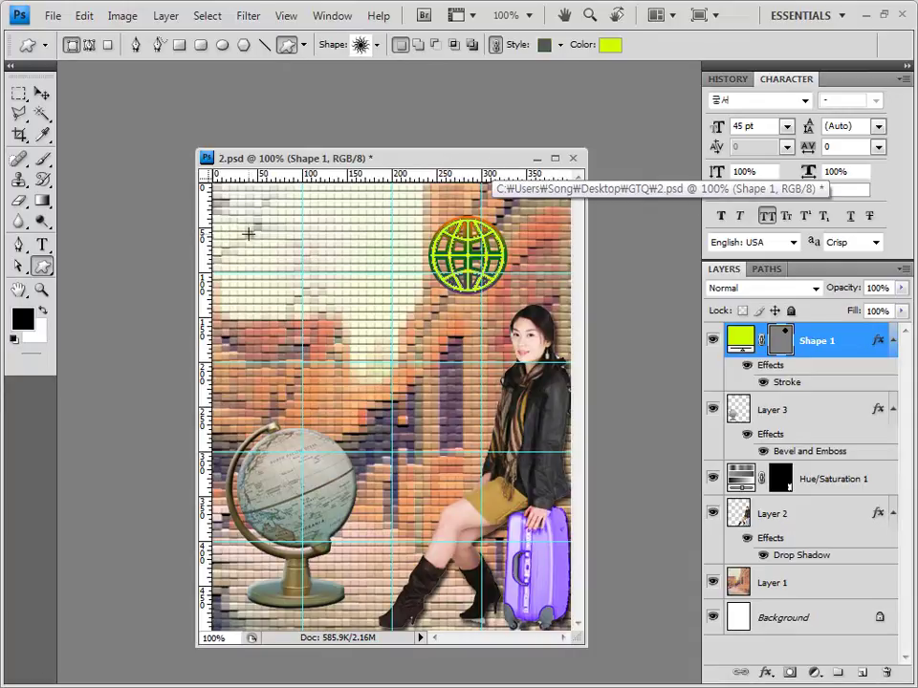
pyautogui.moveTo(249, 234); pyautogui.dragTo(304, 299)
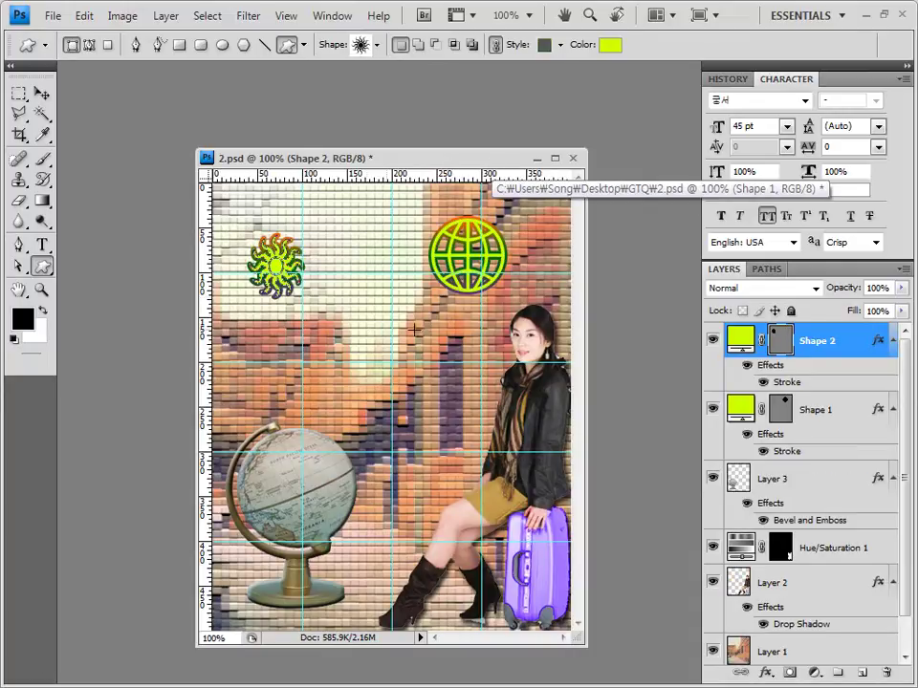
# - Remove the inherited layer style from the sun shape and set its fill color to #fff44a
pyautogui.click(561, 46)
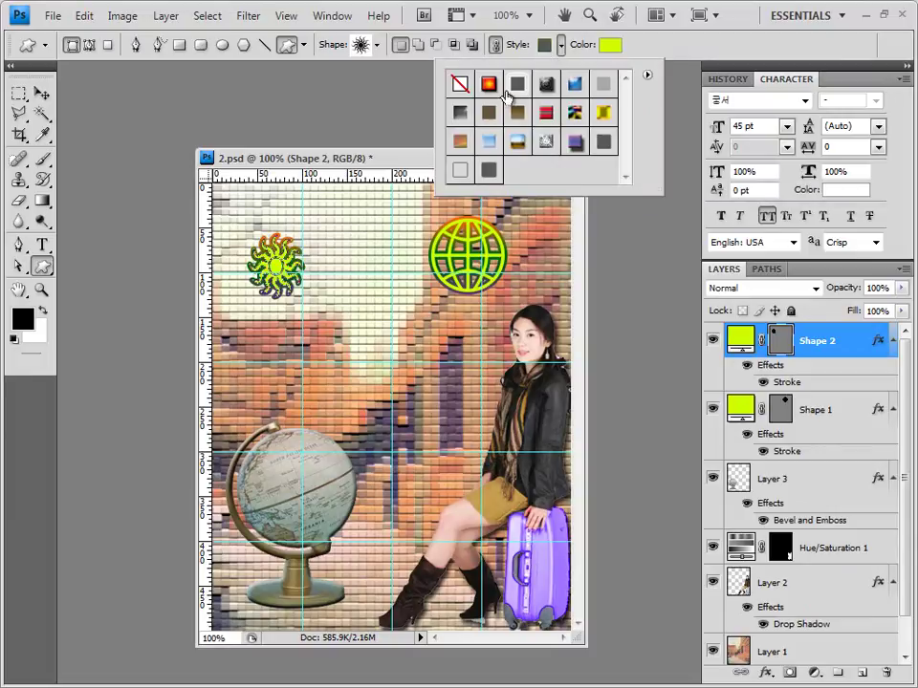
pyautogui.click(460, 83)
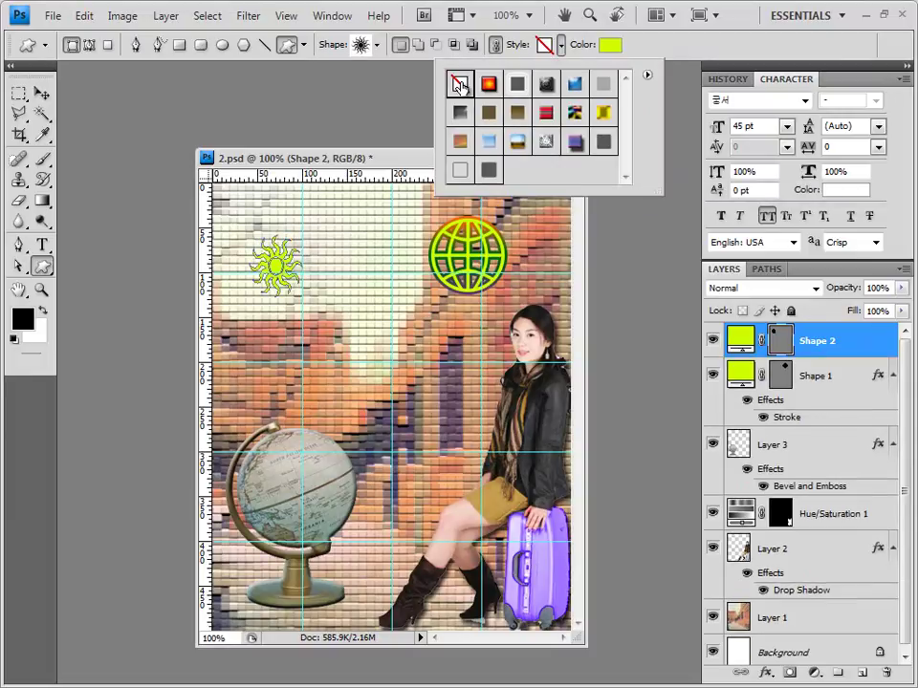
pyautogui.click(608, 46)
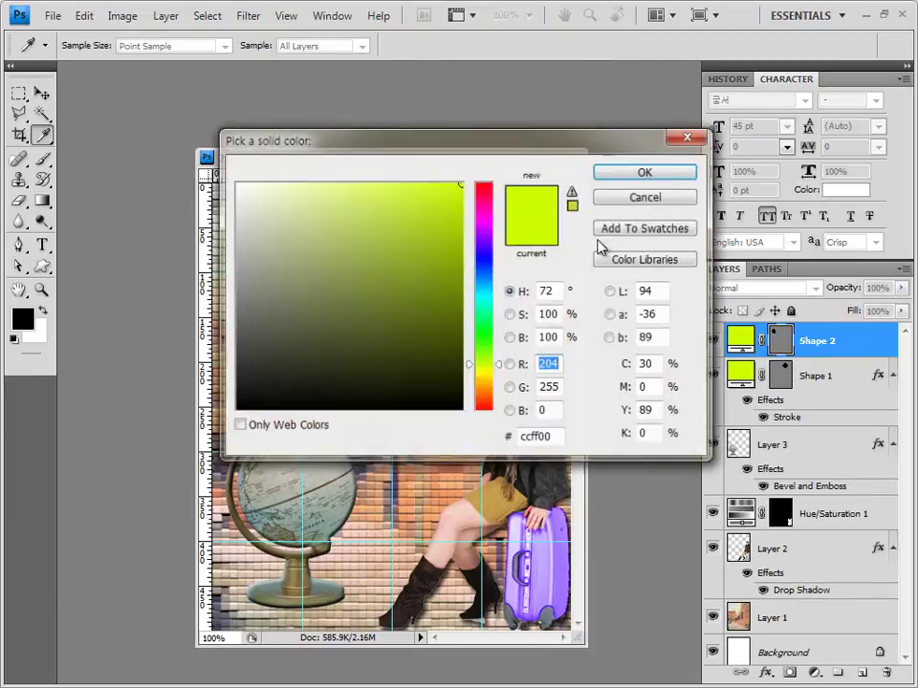
pyautogui.doubleClick(541, 437)
pyautogui.write('fff44a')
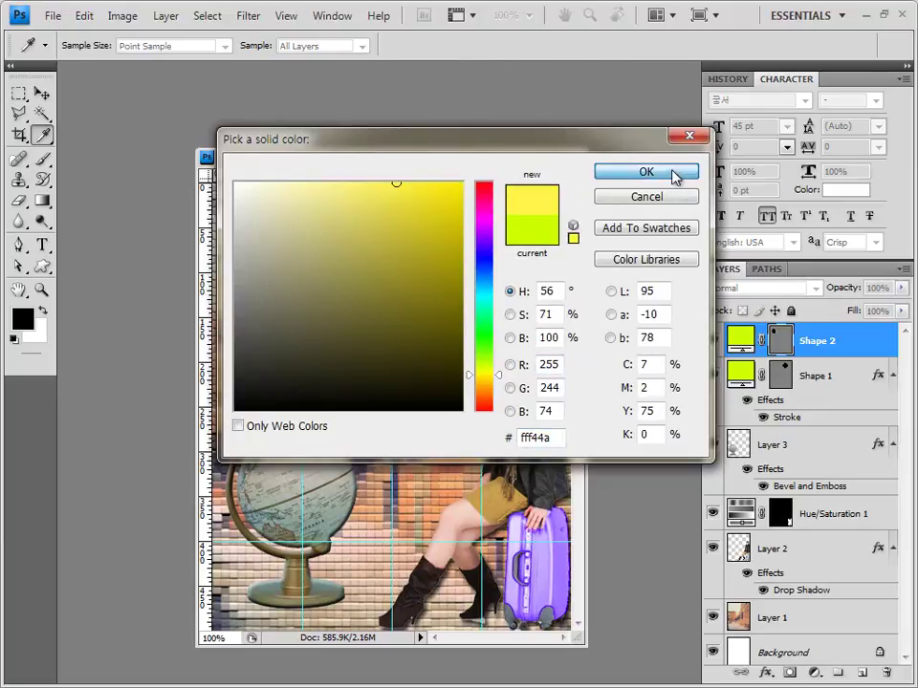
pyautogui.click(676, 174)
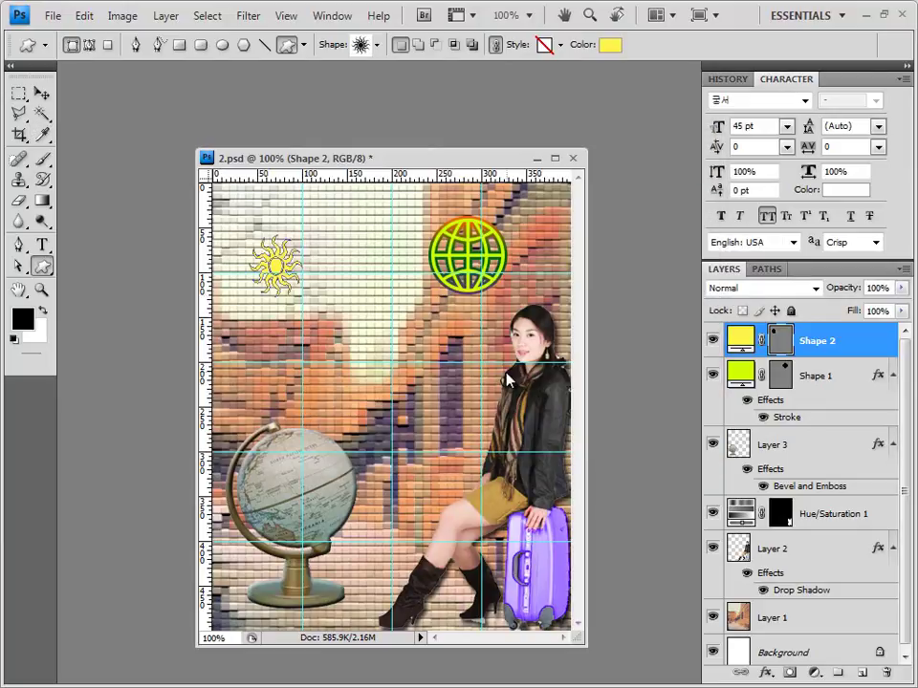
# - Add a 3 px outside stroke in white (#ffffff) to the sun shape
pyautogui.click(766, 673)
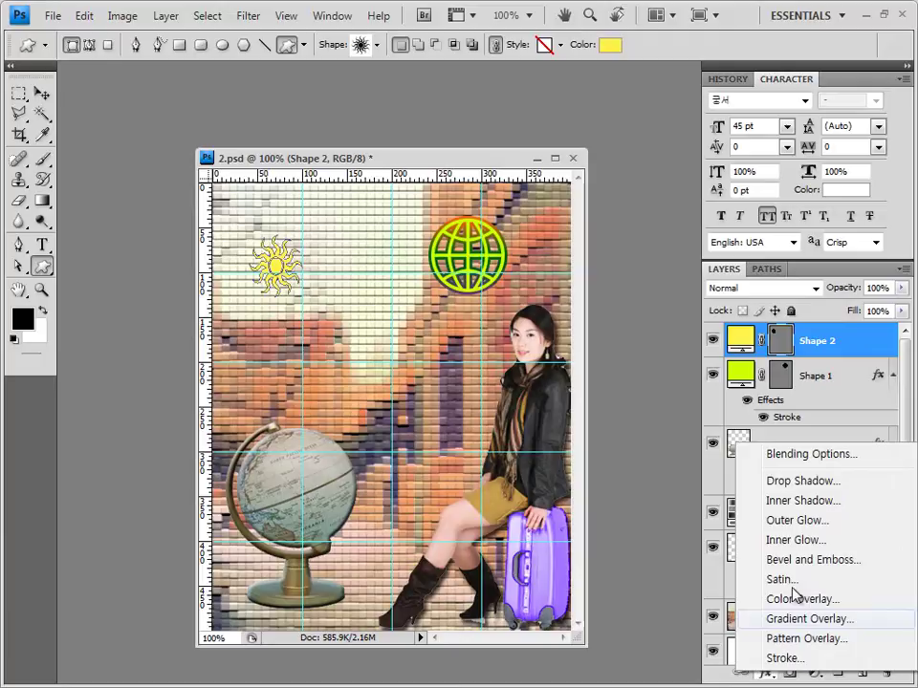
pyautogui.click(782, 657)
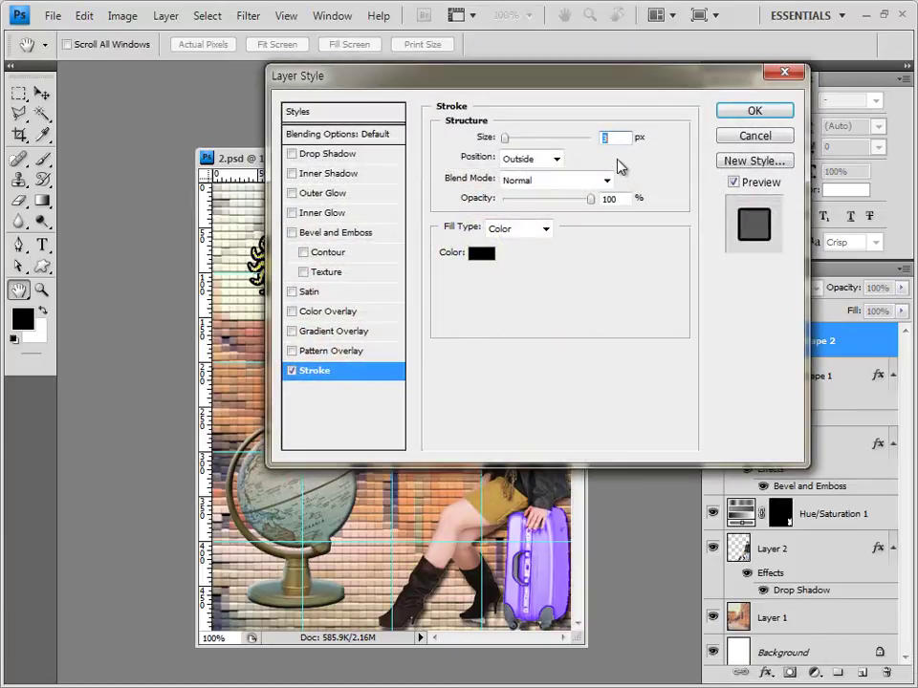
pyautogui.click(485, 256)
pyautogui.moveTo(375, 317); pyautogui.dragTo(116, 182)
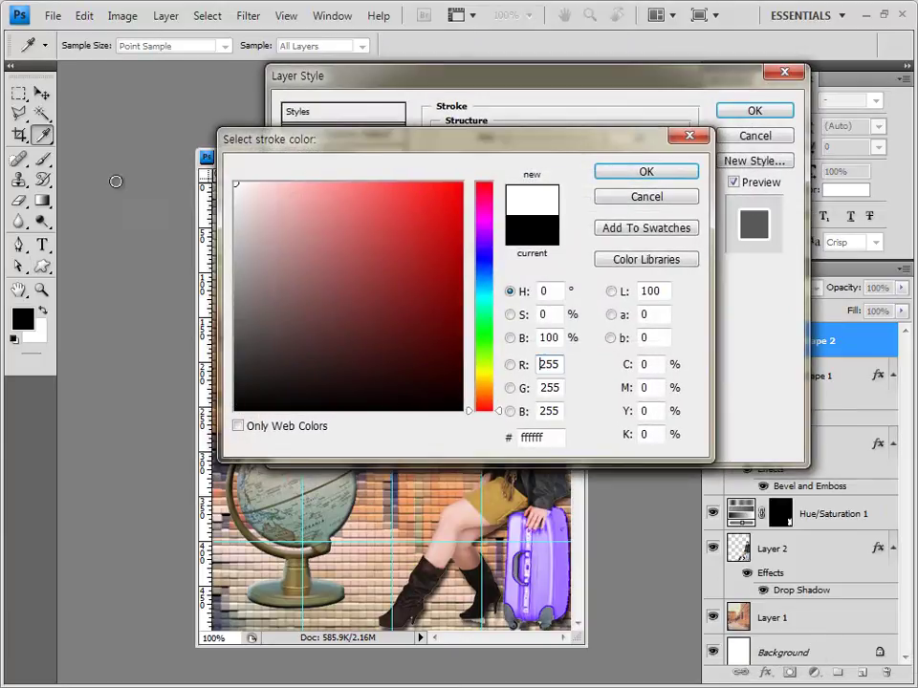
pyautogui.click(646, 172)
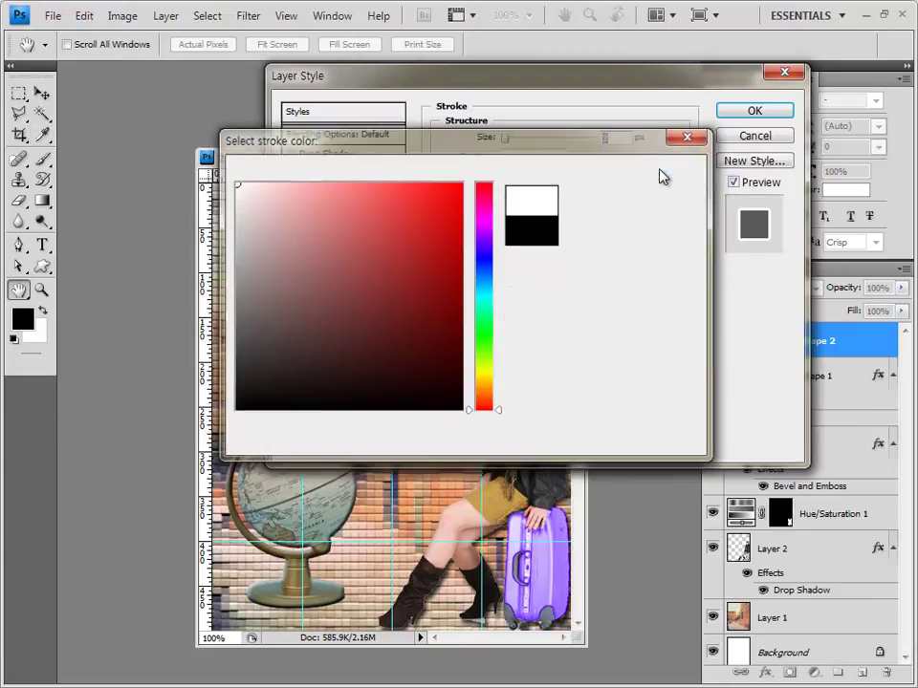
pyautogui.click(754, 112)
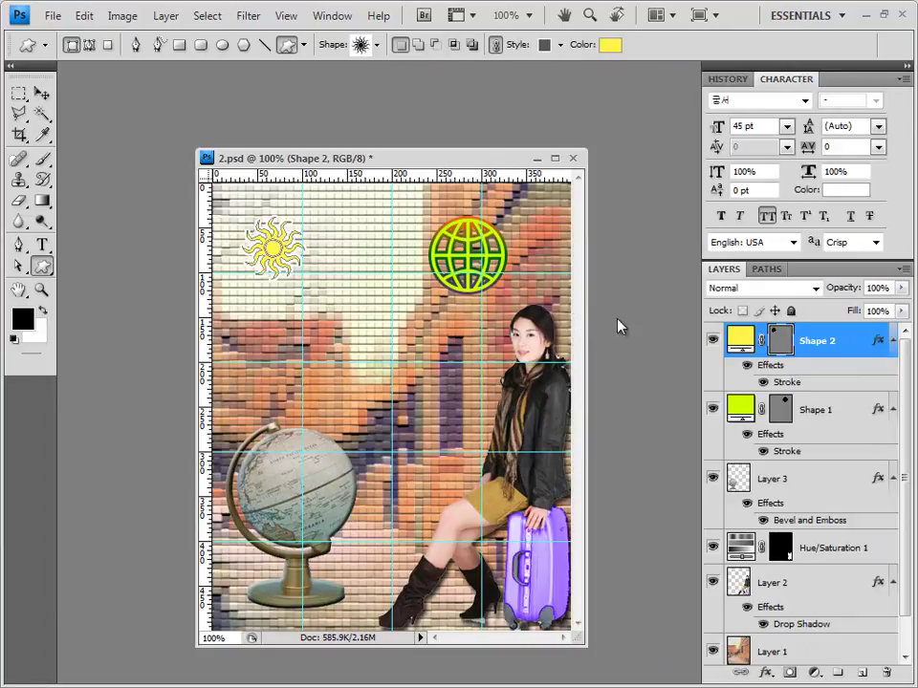
# - Choose the Horizontal Type tool and set its text color to #660099
pyautogui.click(49, 244)
pyautogui.click(48, 247)
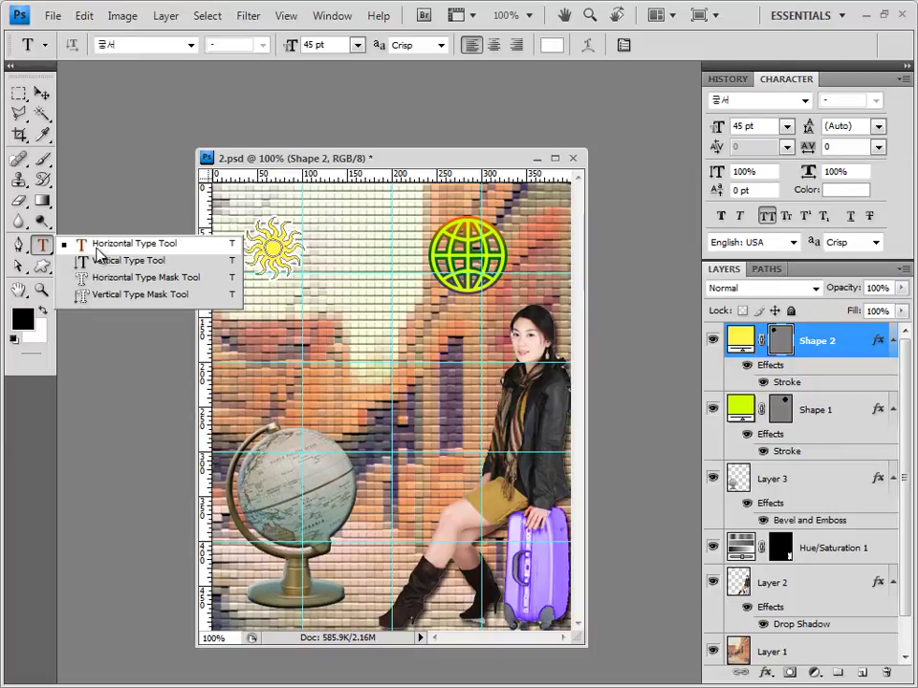
pyautogui.click(110, 331)
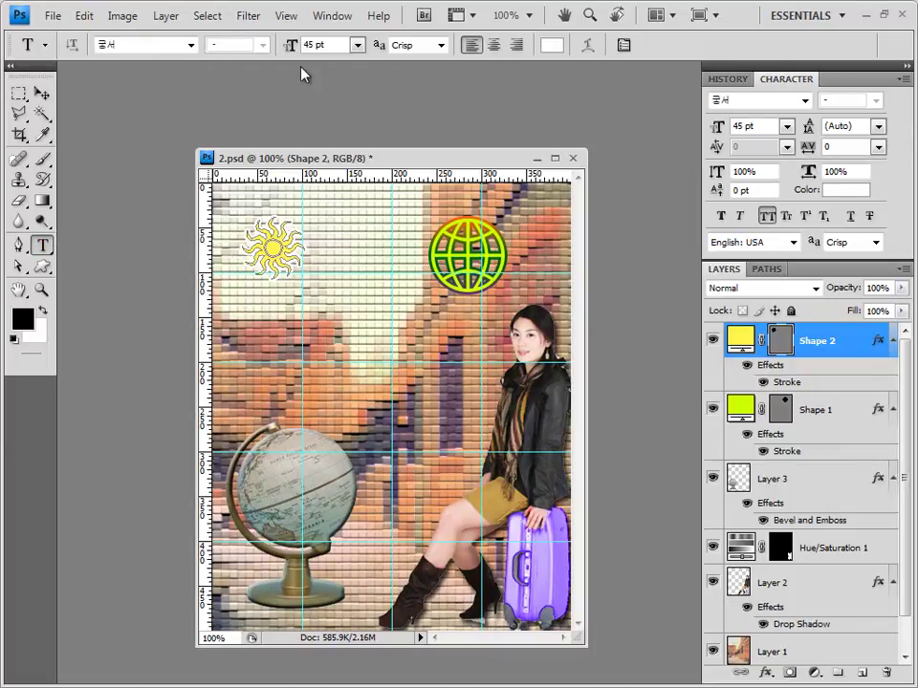
pyautogui.click(329, 44)
pyautogui.click(552, 46)
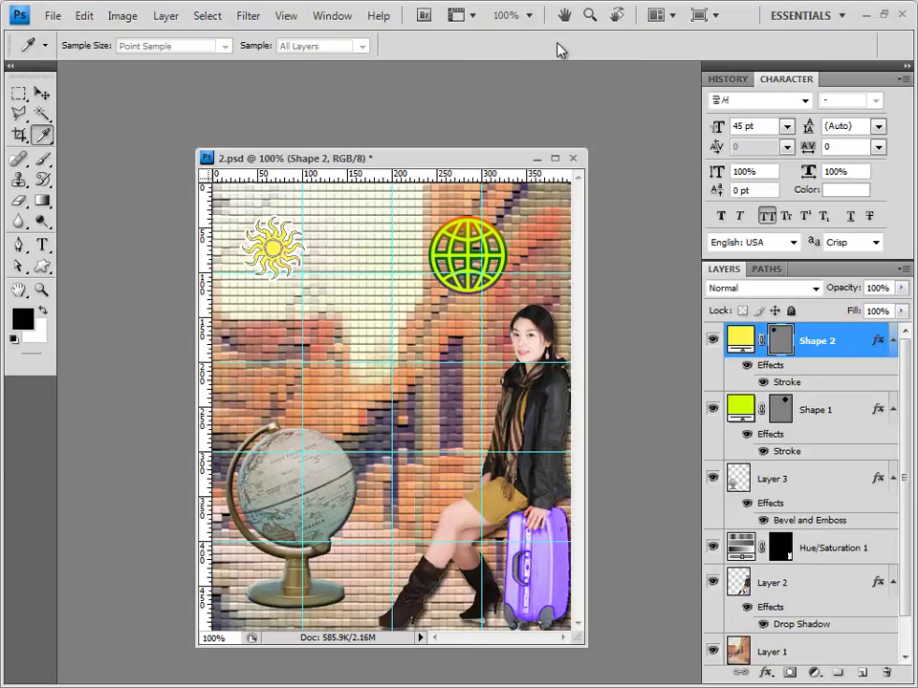
pyautogui.write('660099')
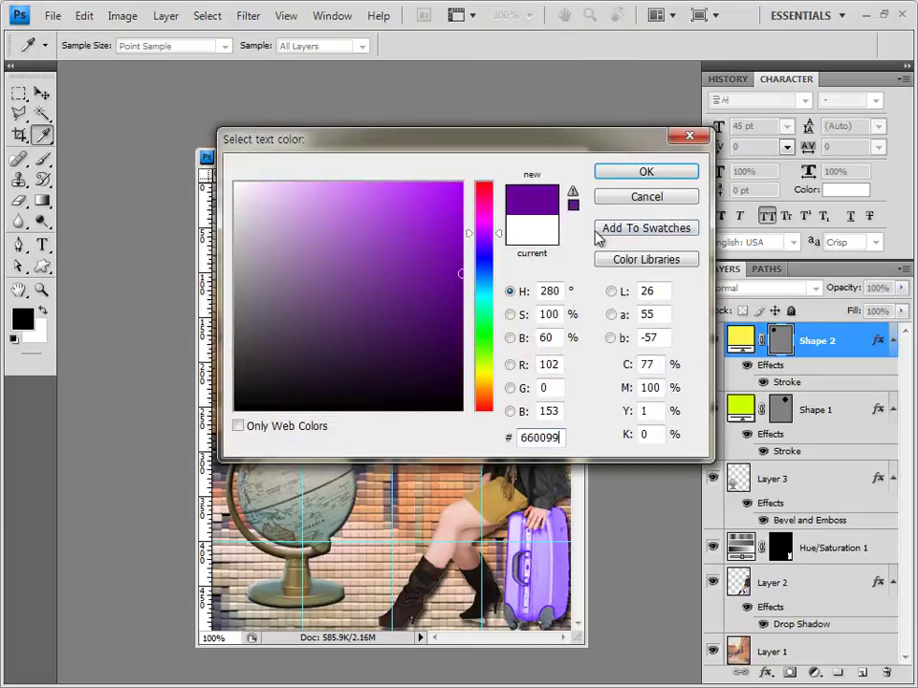
pyautogui.click(669, 173)
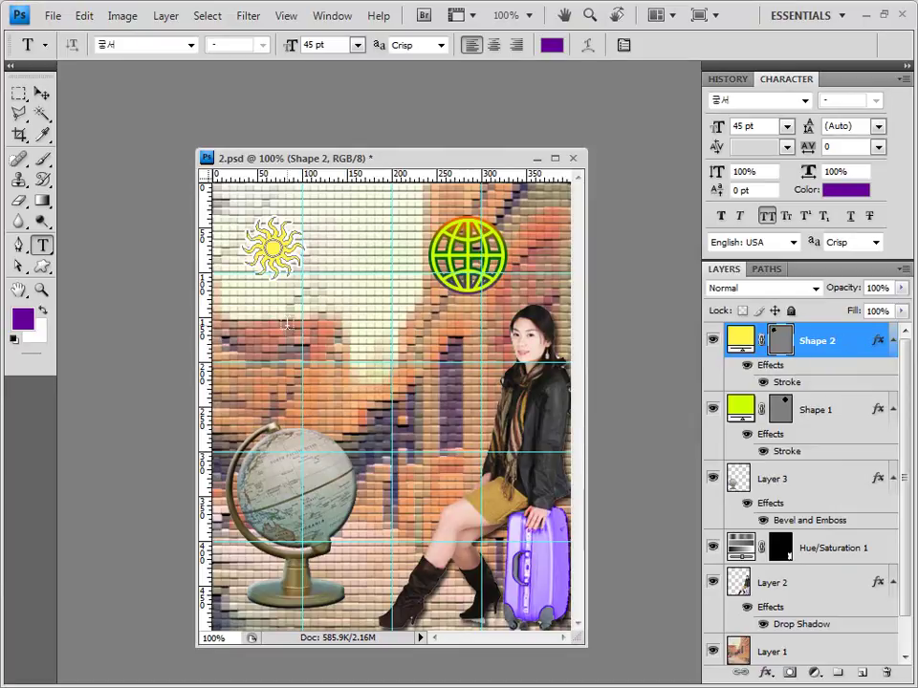
# - Add the title "전세계로 떠나는 여행" on two lines above the globe photo, breaking after "전세계로"
pyautogui.click(207, 274)
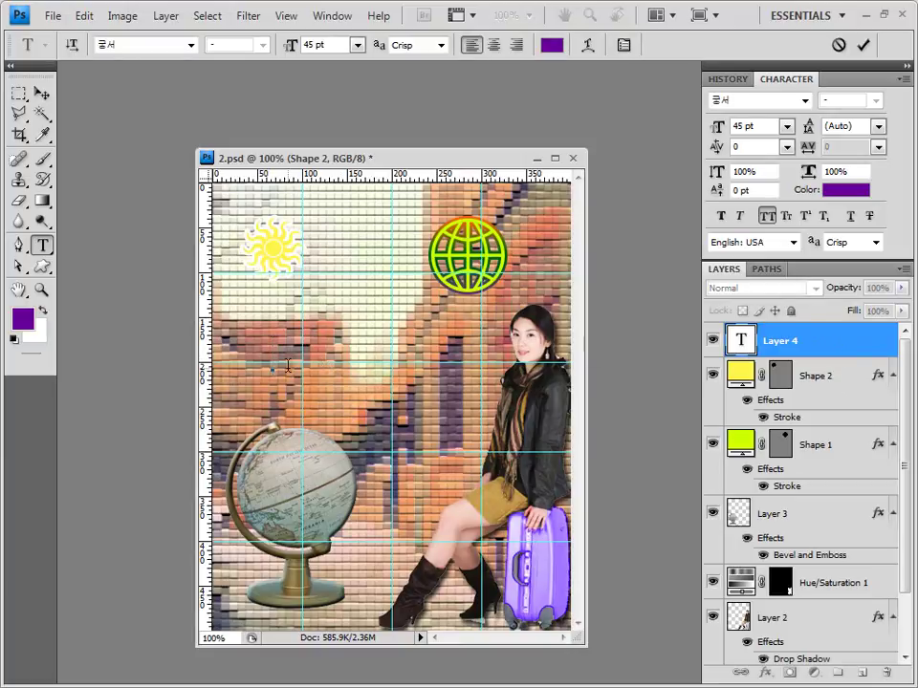
pyautogui.write('전세계로 떠나는 여행')
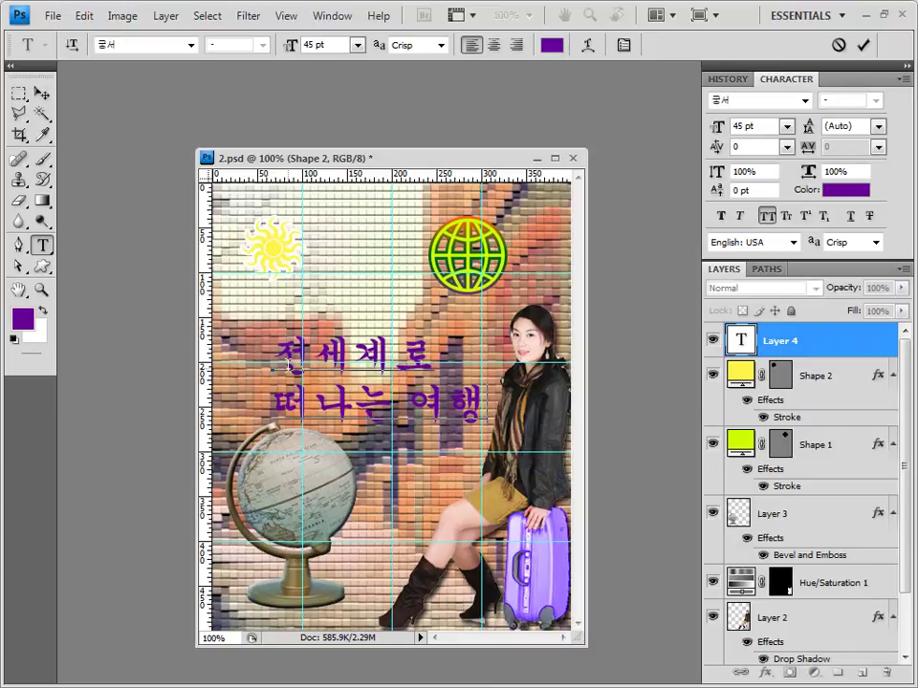
pyautogui.click(817, 335)
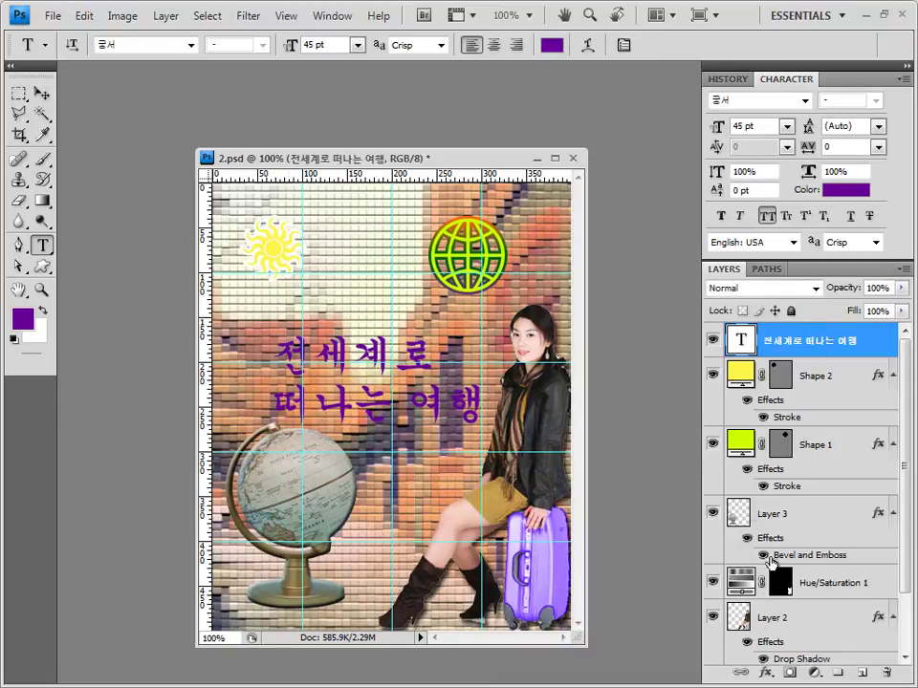
# - Give the title text a 4 px outside stroke in #ffff00 and move it slightly up and to the left
pyautogui.click(765, 672)
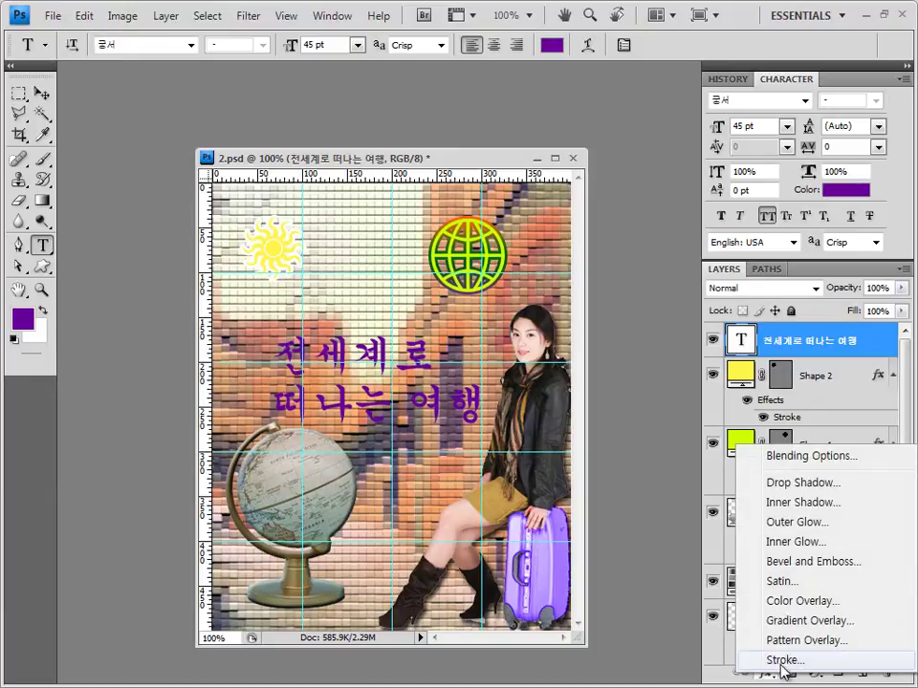
pyautogui.click(781, 660)
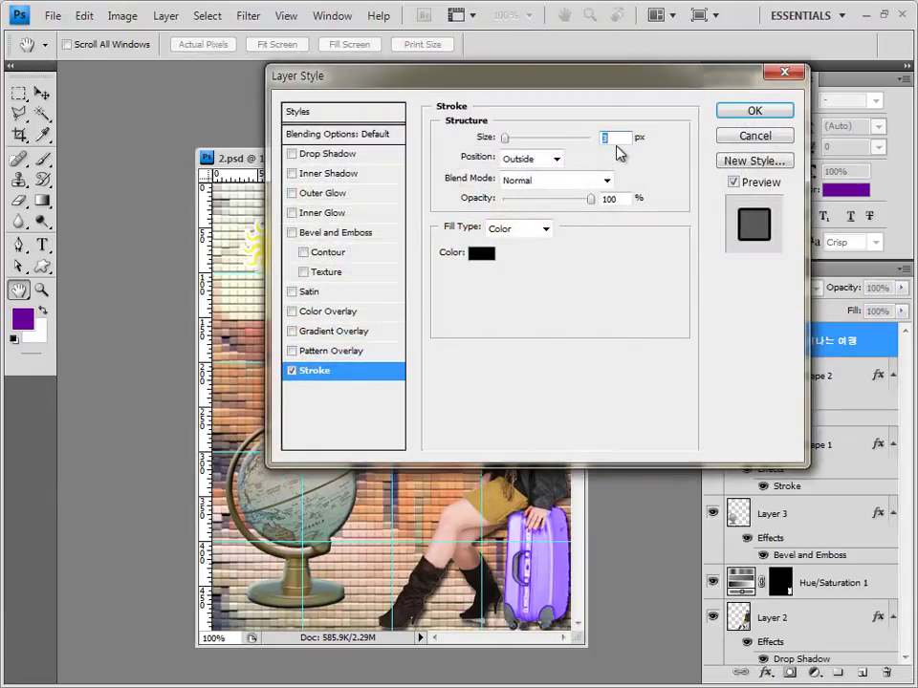
pyautogui.write('4')
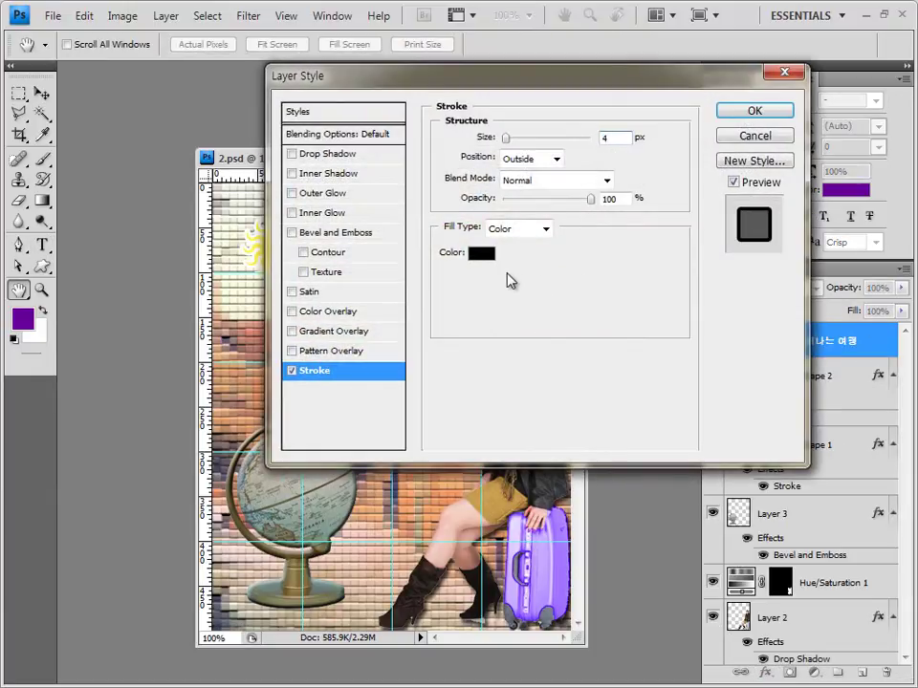
pyautogui.click(483, 255)
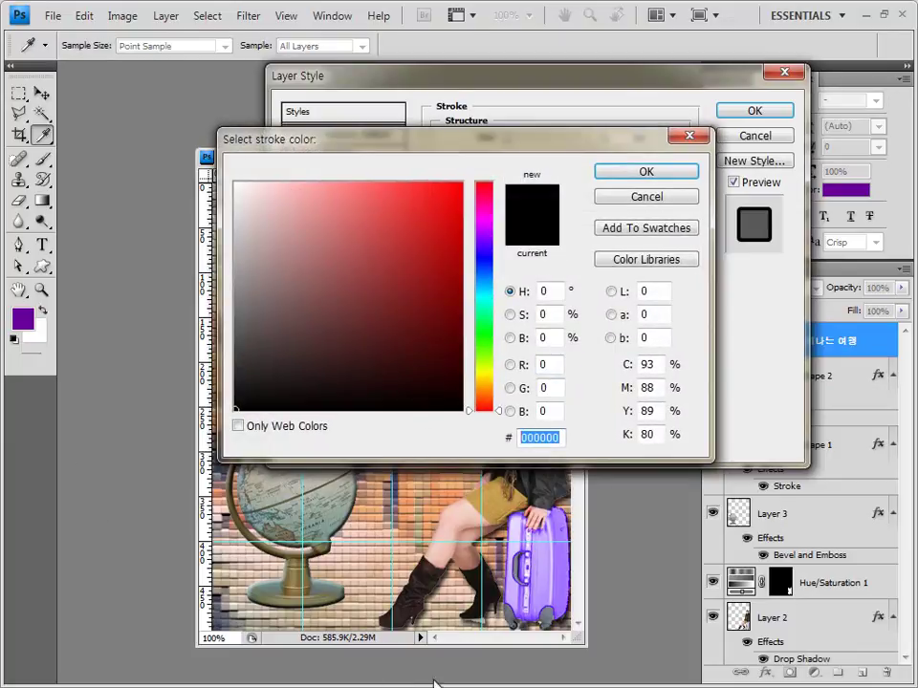
pyautogui.write('ffff00')
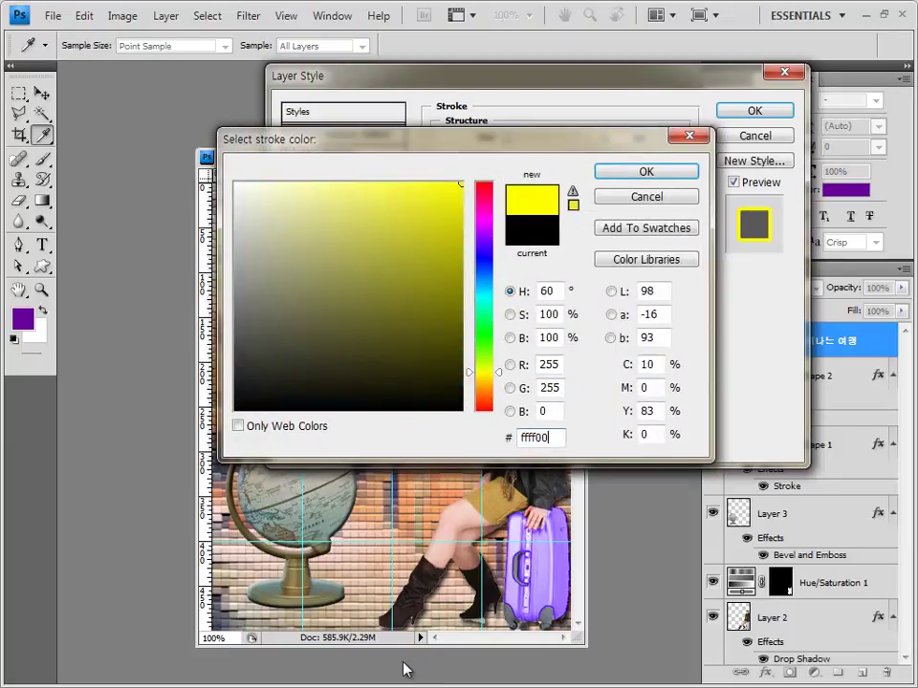
pyautogui.click(675, 173)
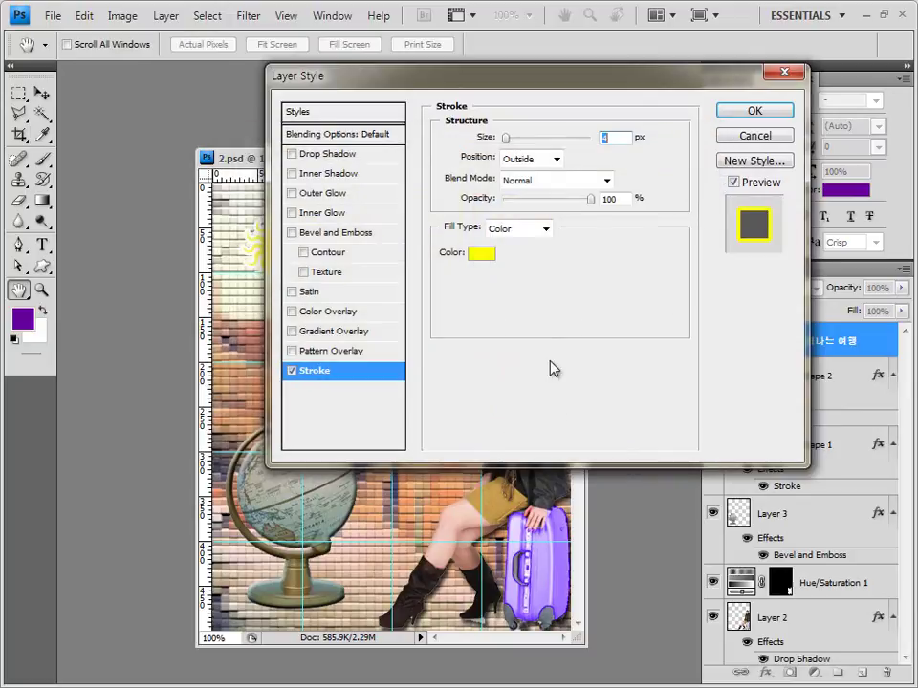
pyautogui.click(754, 112)
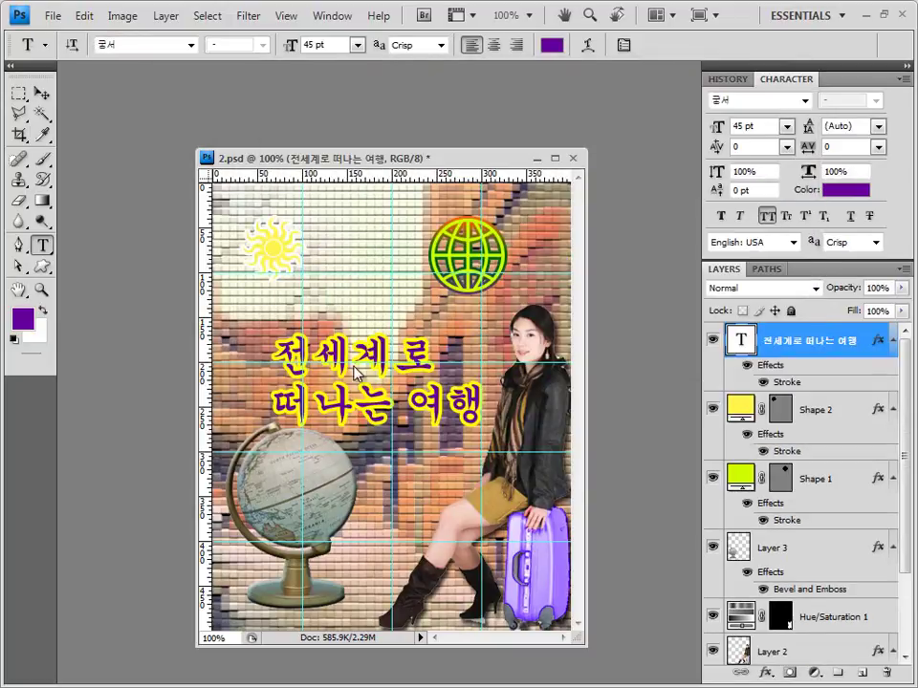
pyautogui.click(43, 93)
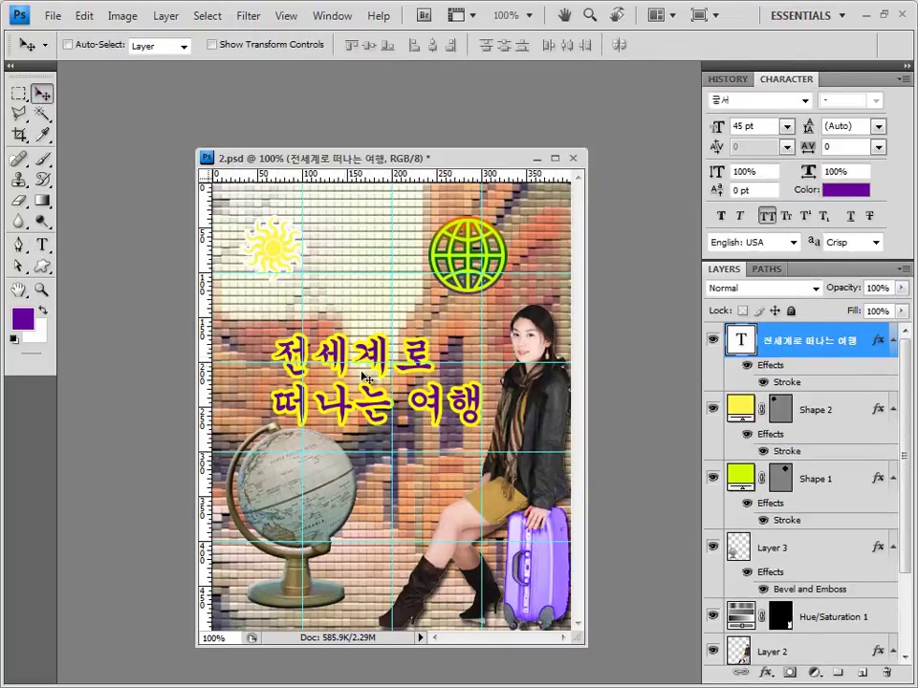
pyautogui.moveTo(373, 360); pyautogui.dragTo(345, 337)
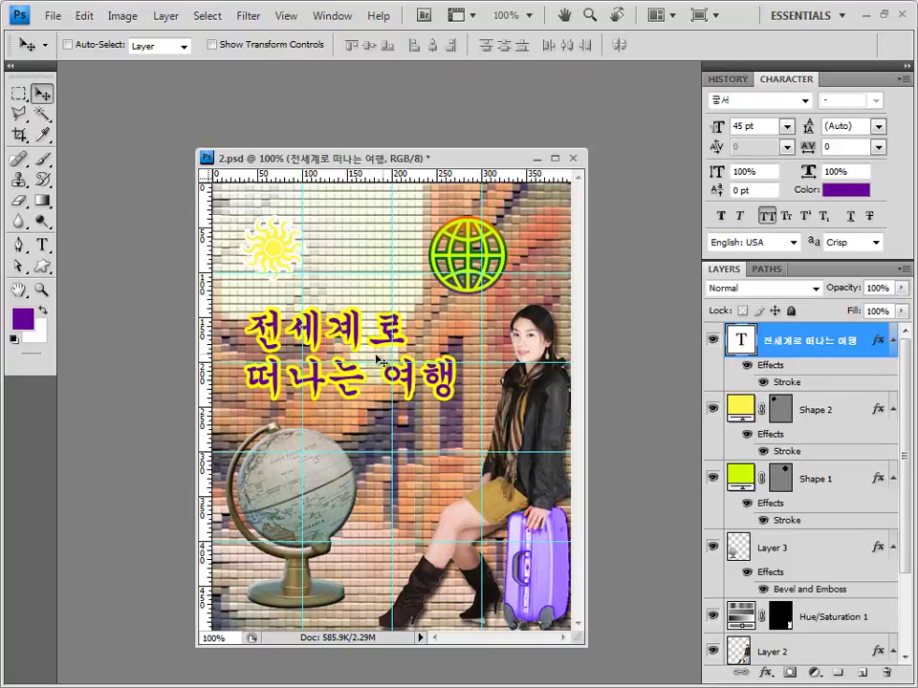
# - Warp the title text with the horizontal Wave style at a +50% bend
pyautogui.click(42, 245)
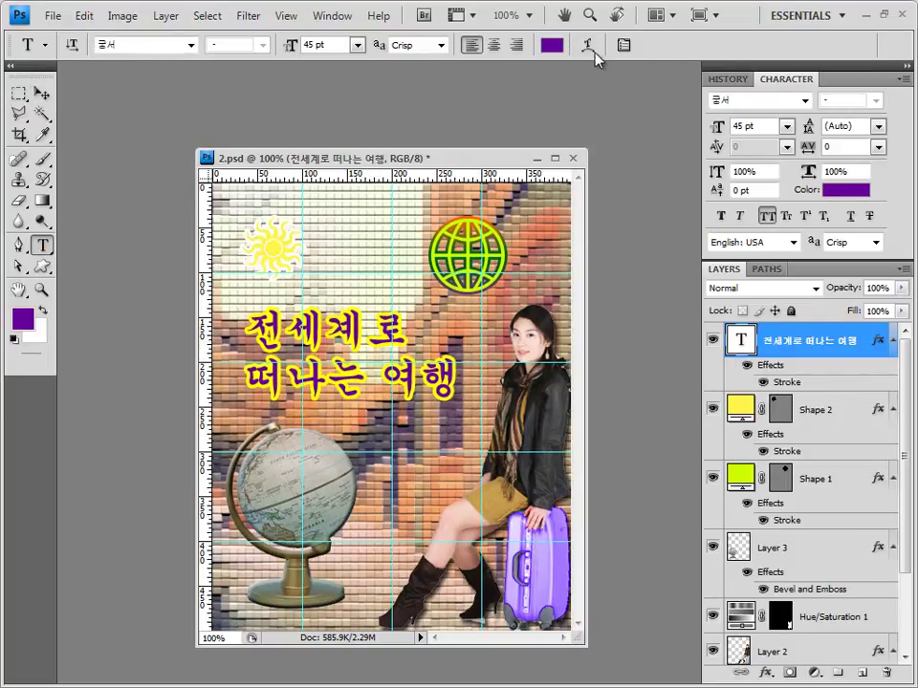
pyautogui.click(590, 45)
pyautogui.moveTo(471, 168); pyautogui.dragTo(623, 125)
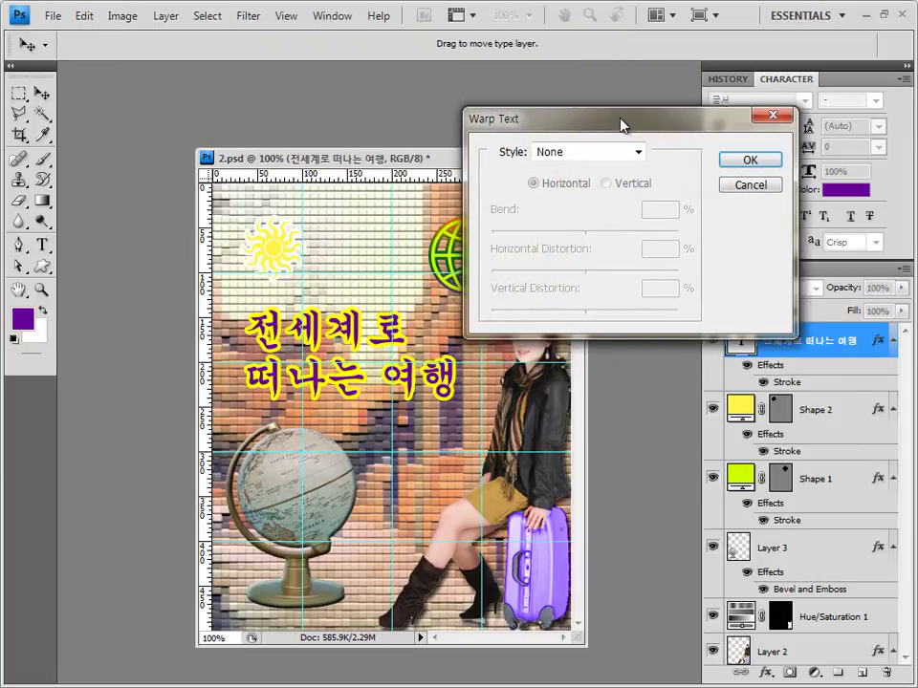
pyautogui.click(582, 155)
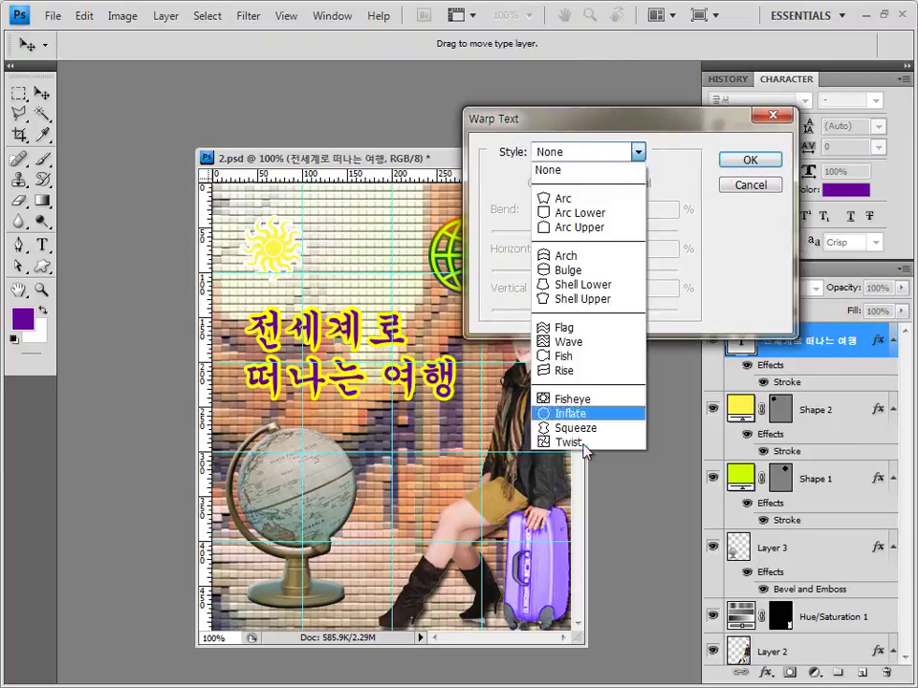
pyautogui.click(597, 348)
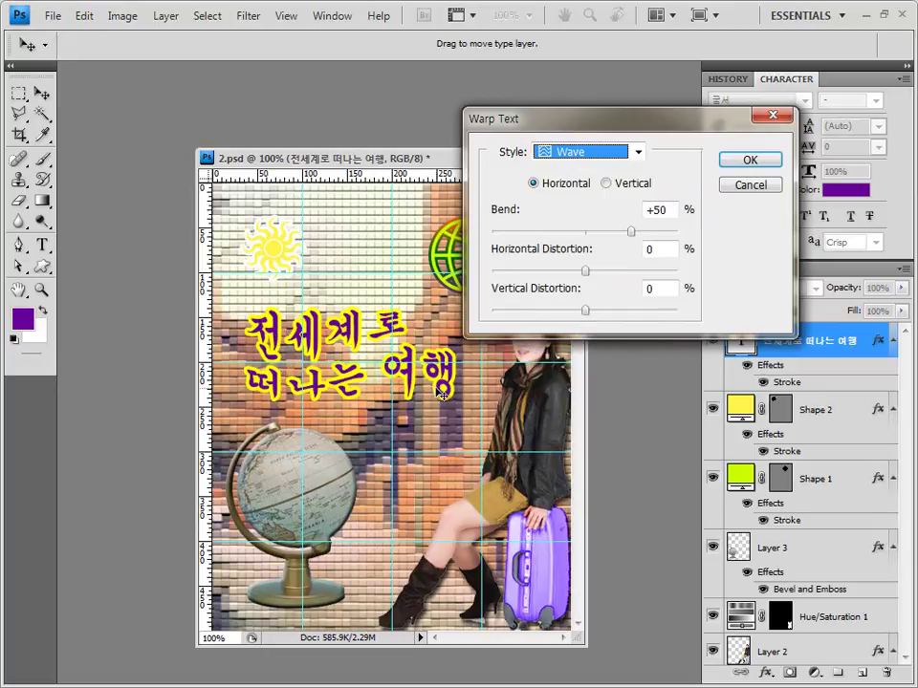
pyautogui.click(763, 164)
pyautogui.press('t')
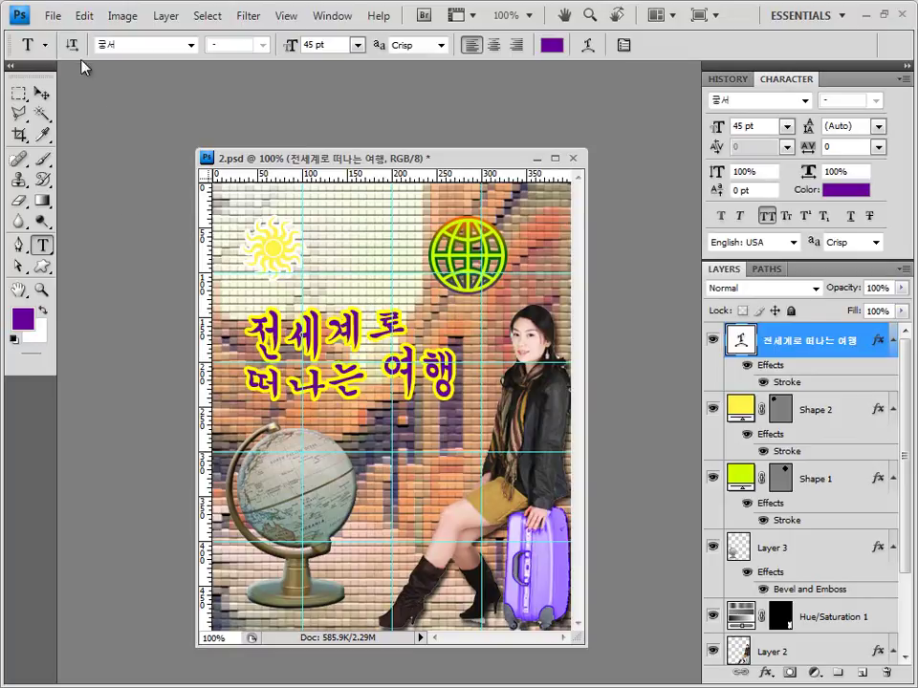
# - Save 2.psd in Photoshop format and clear all guides from the document
pyautogui.click(53, 17)
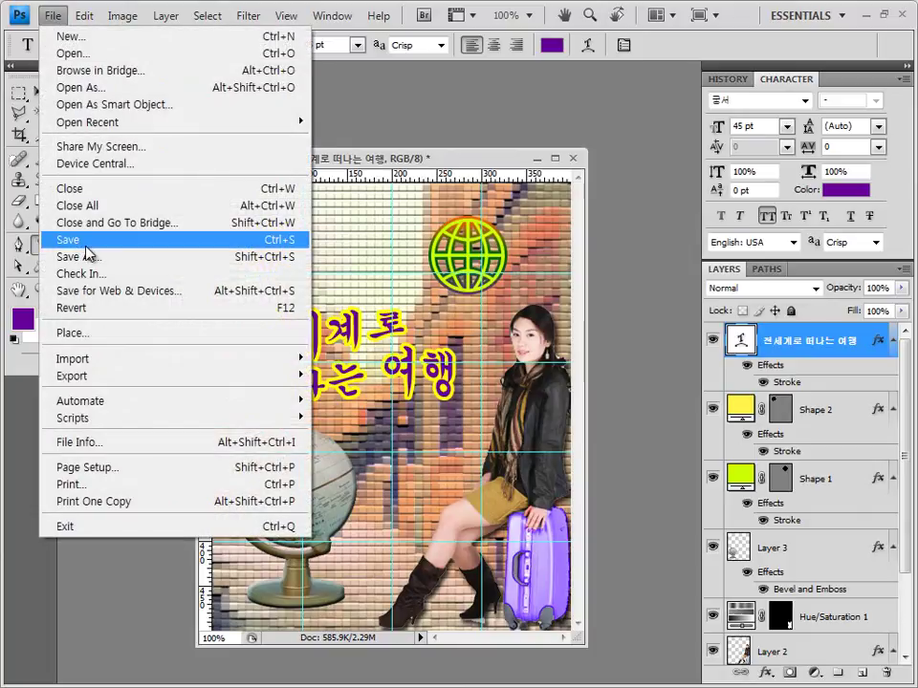
pyautogui.click(86, 240)
pyautogui.click(660, 214)
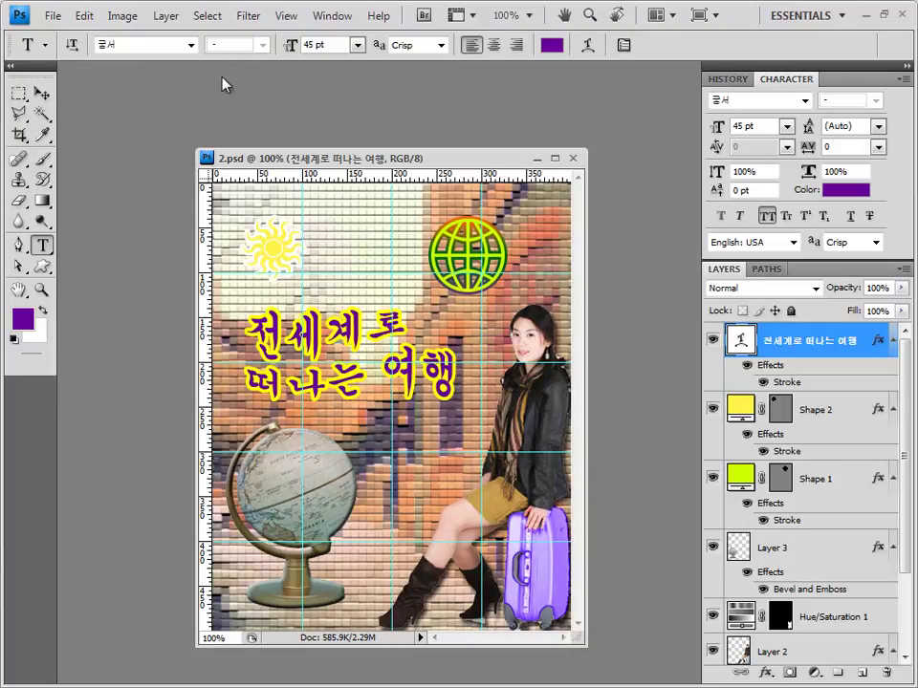
pyautogui.click(279, 21)
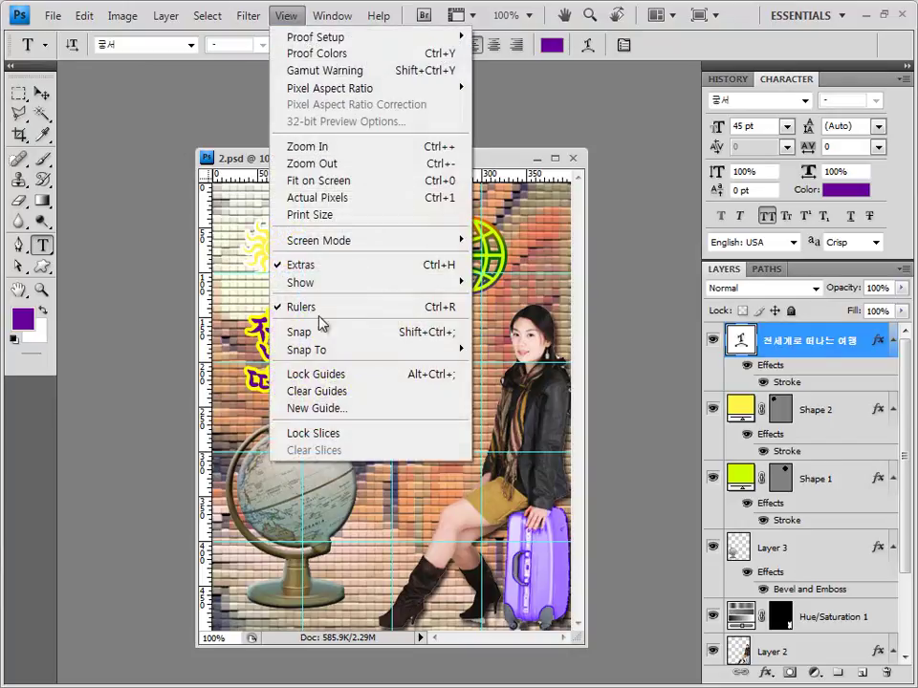
pyautogui.click(338, 391)
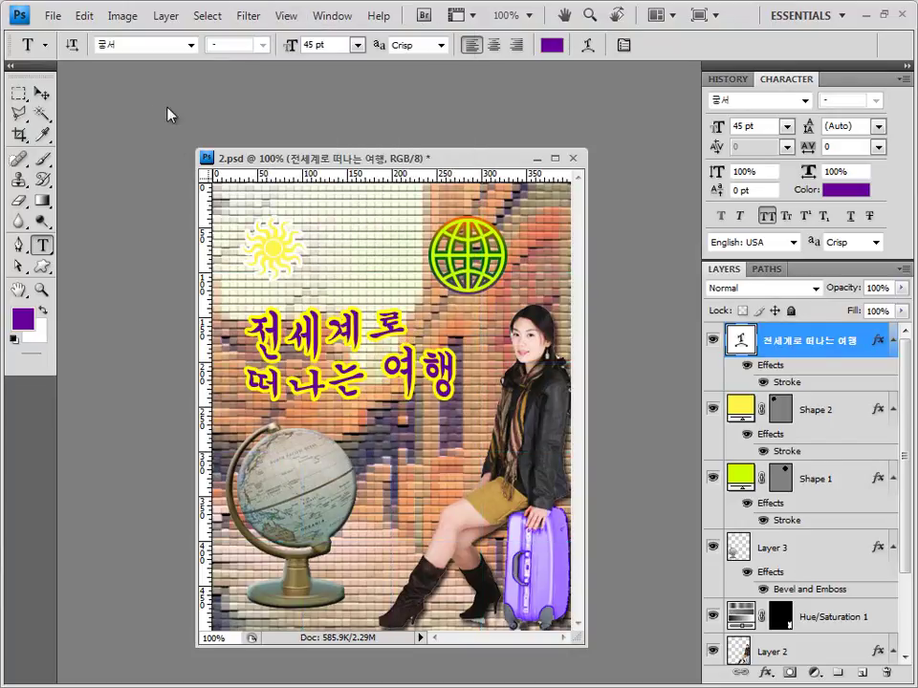
# - Save a JPEG copy in the GTQ folder at quality 8, reusing the existing number-and-name file name with a different final digit
pyautogui.click(53, 22)
pyautogui.click(95, 257)
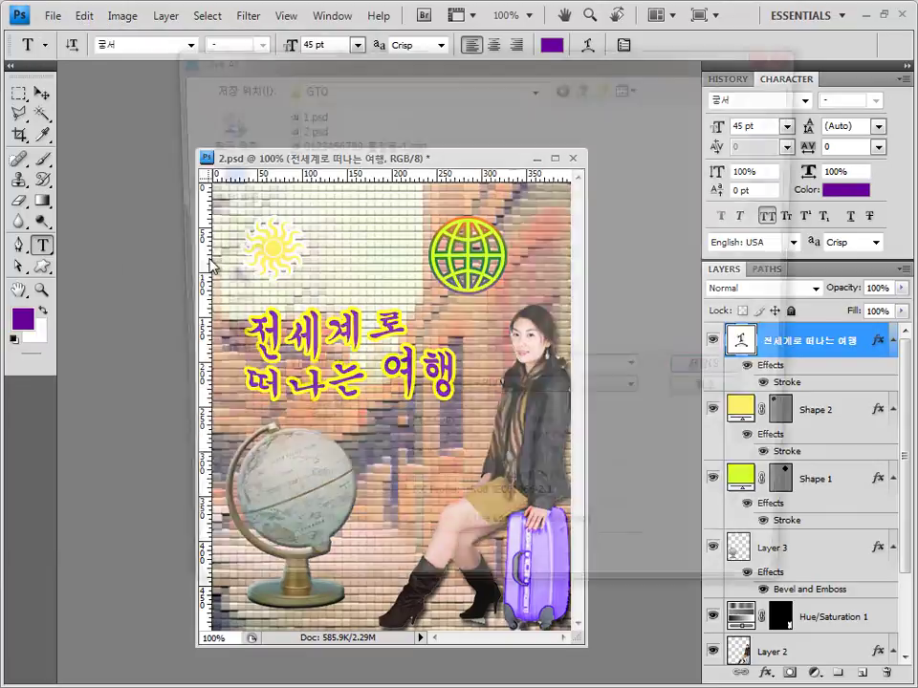
pyautogui.click(488, 397)
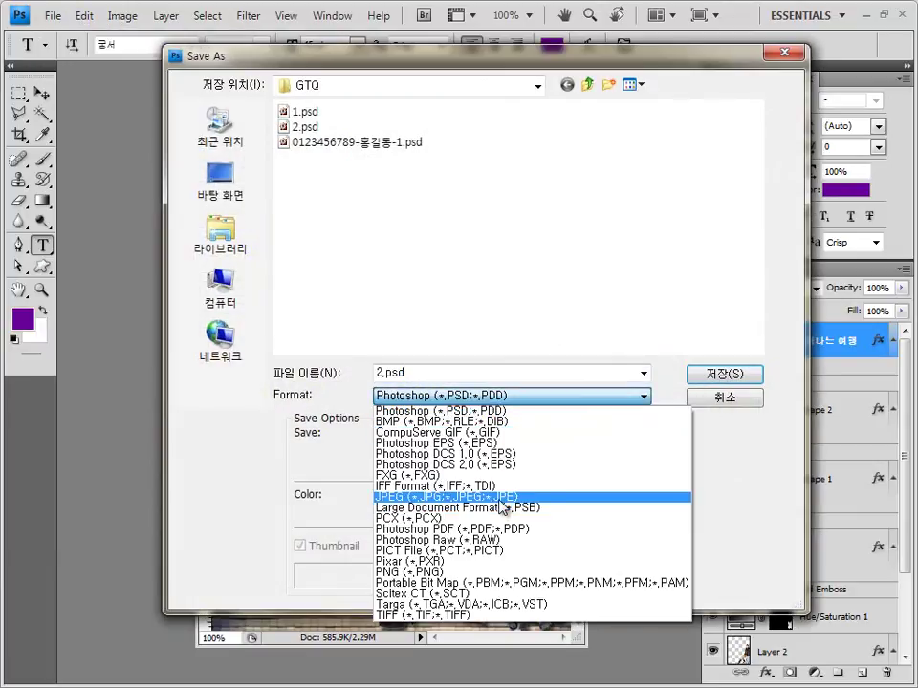
pyautogui.click(525, 493)
pyautogui.click(415, 115)
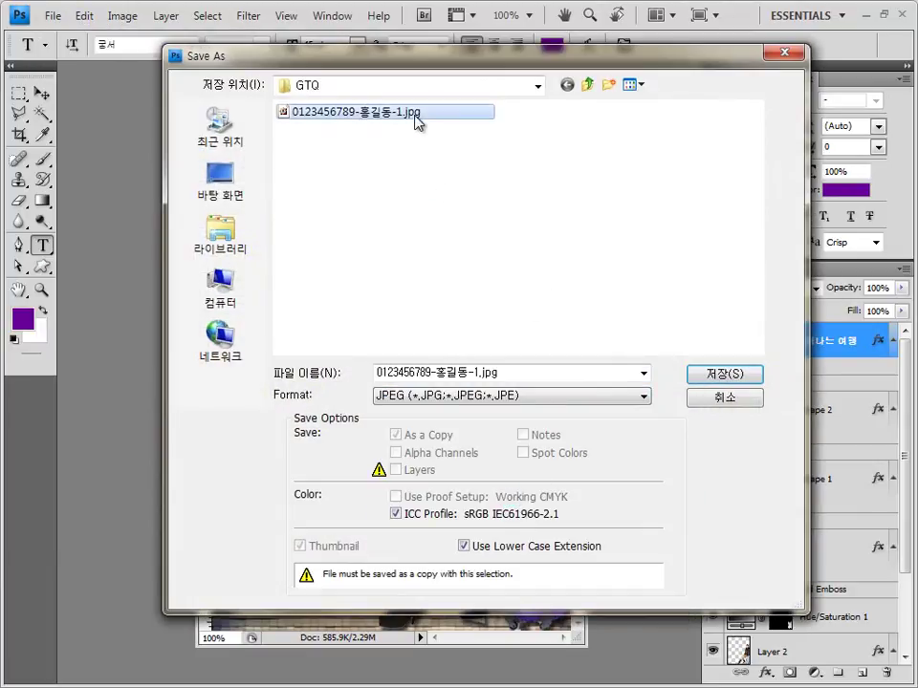
pyautogui.click(493, 374)
pyautogui.click(478, 372)
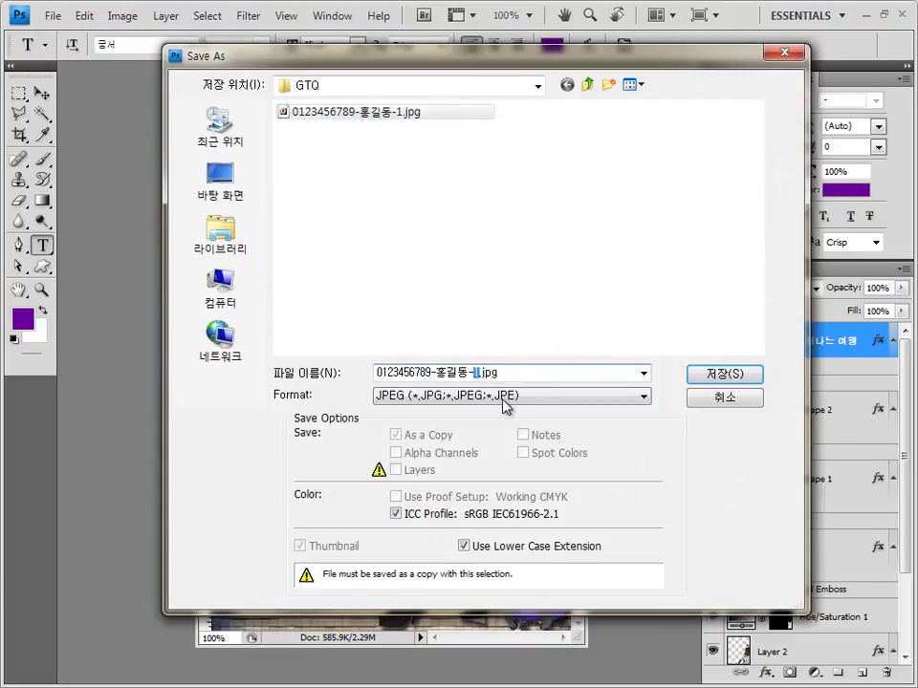
pyautogui.click(723, 373)
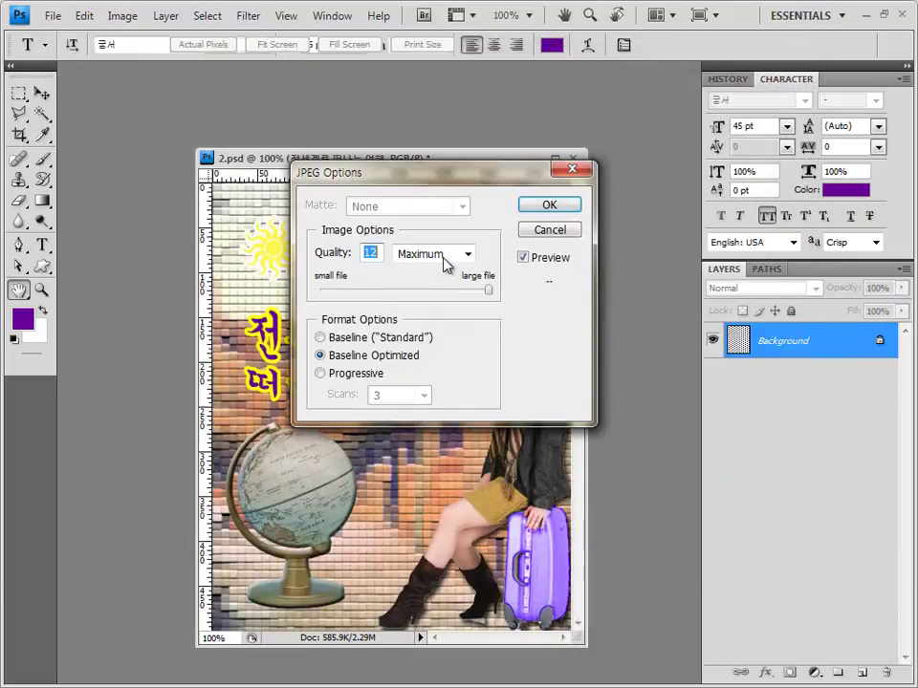
pyautogui.write('8')
pyautogui.click(563, 205)
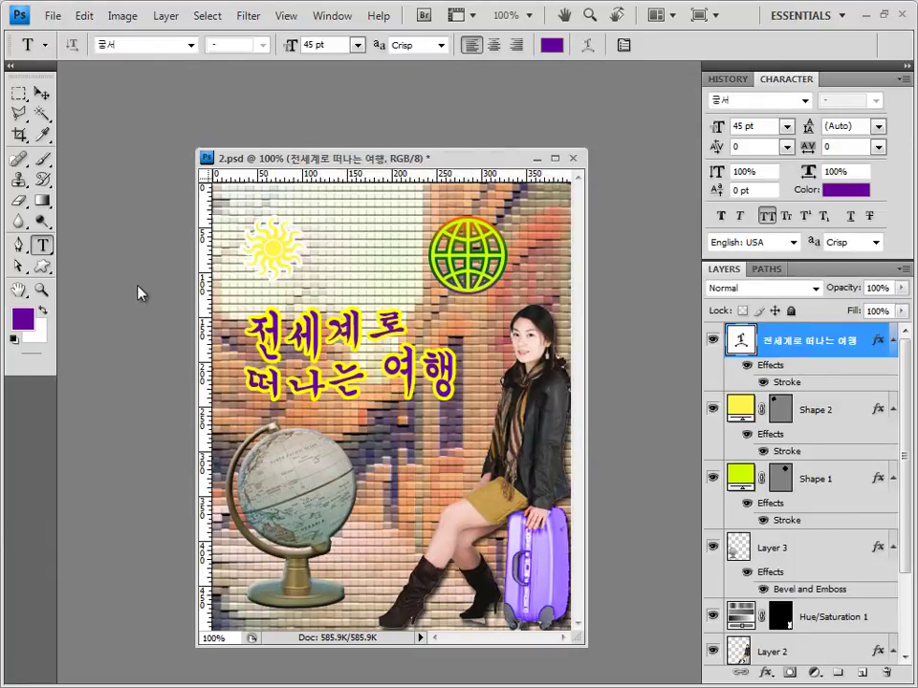
# - Resize the image to 40 x 50 pixels with proportions constrained
pyautogui.click(126, 17)
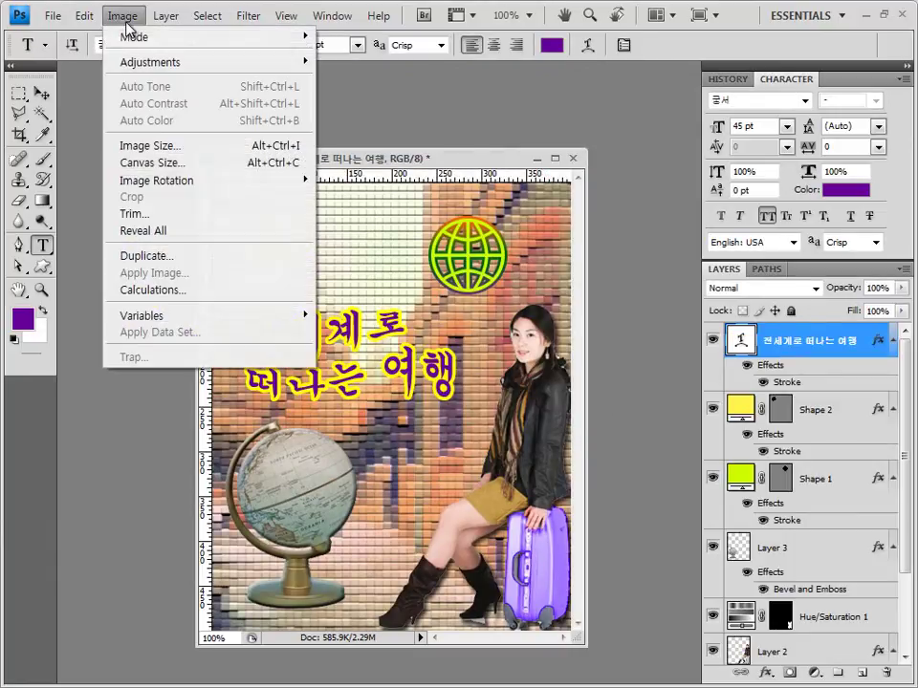
pyautogui.click(174, 145)
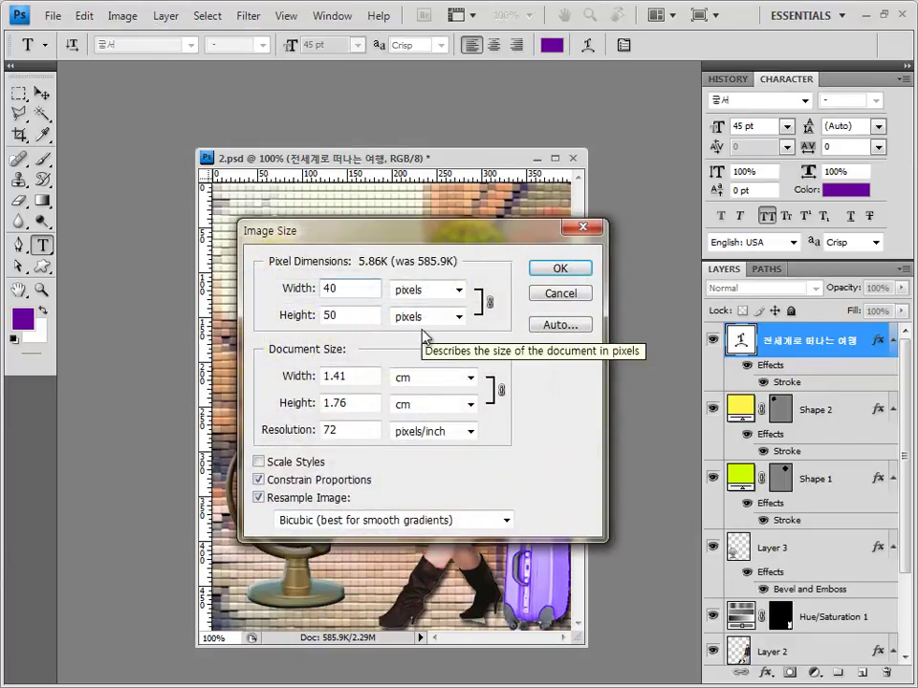
pyautogui.click(560, 268)
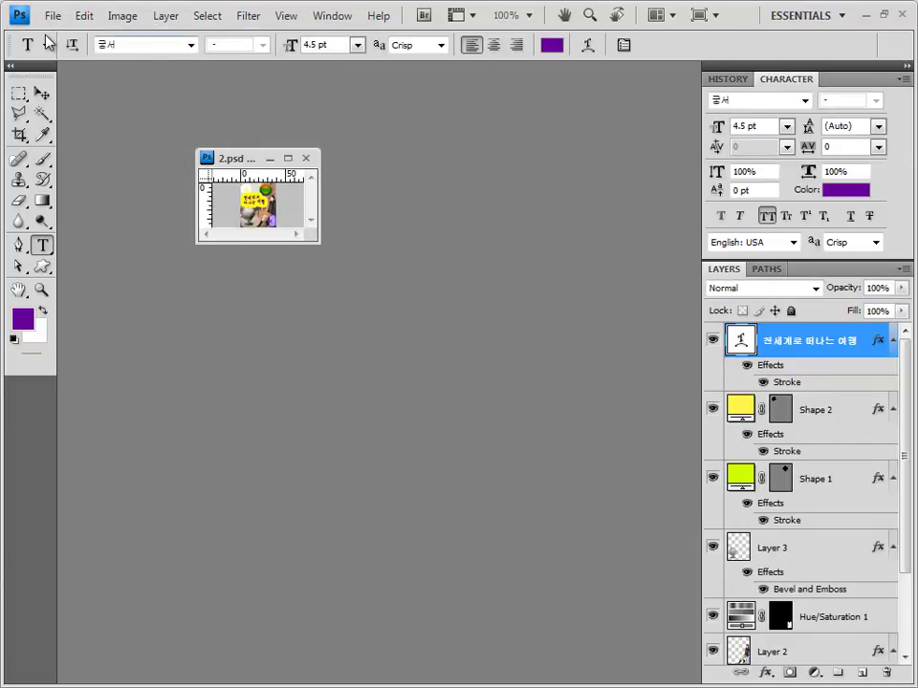
# - Save the reduced image as a PSD in the GTQ folder, changing the final digit of the number-and-name file name, and close it
pyautogui.click(51, 15)
pyautogui.click(86, 256)
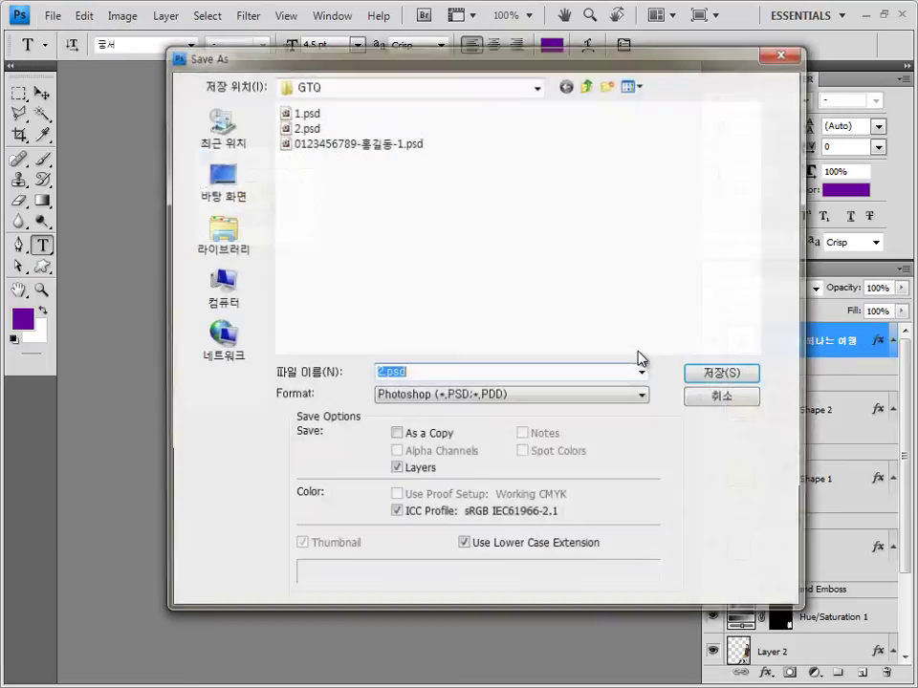
pyautogui.click(409, 144)
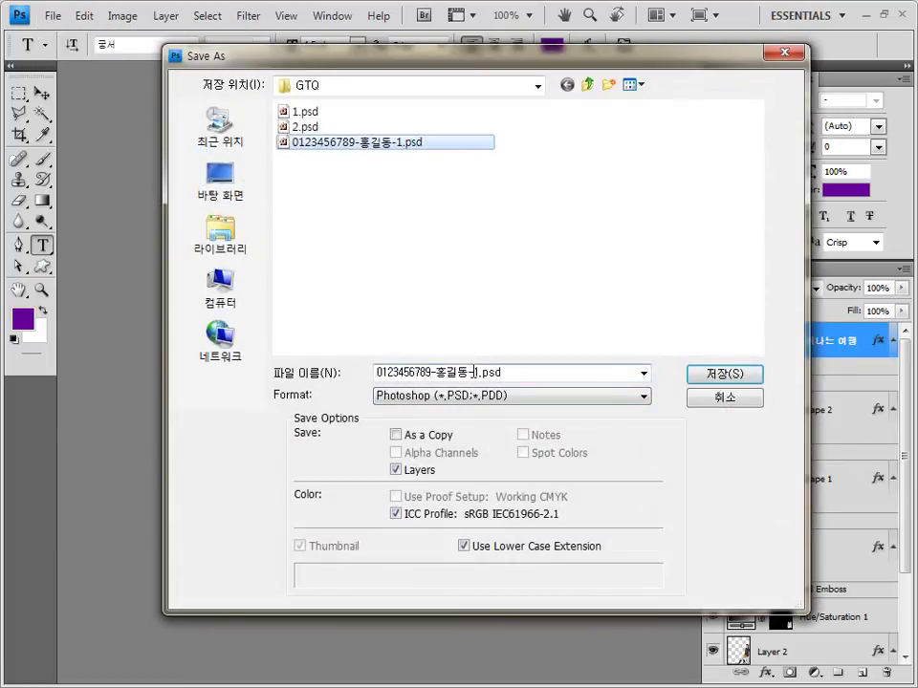
pyautogui.click(473, 372)
pyautogui.click(478, 373)
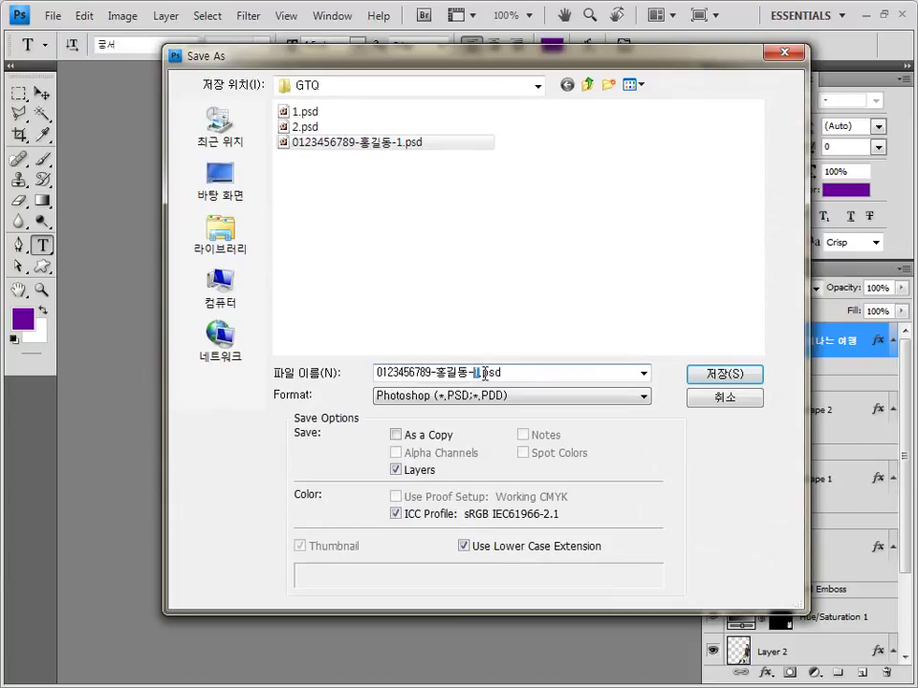
pyautogui.click(724, 374)
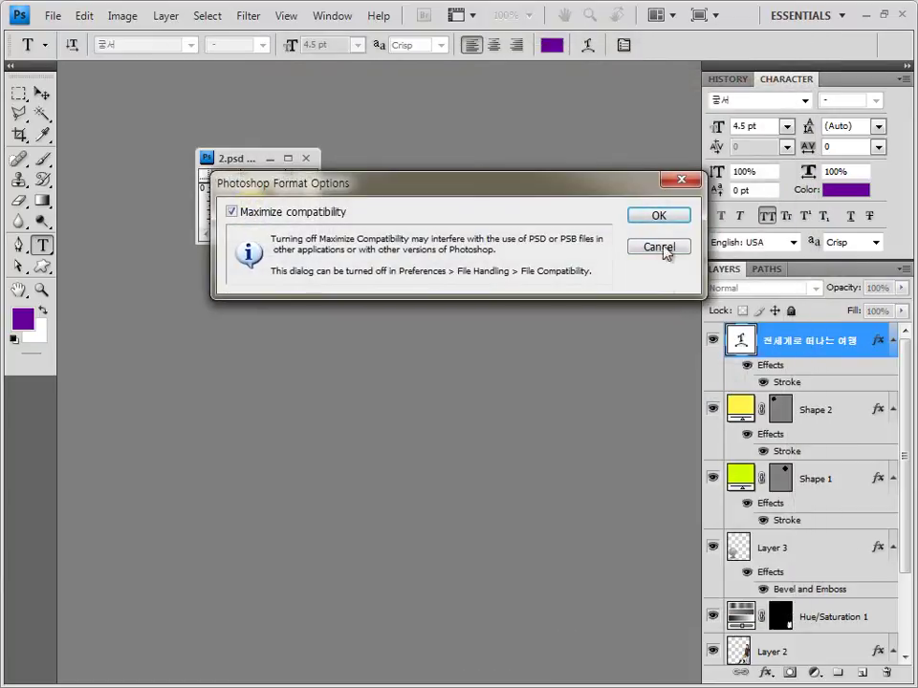
pyautogui.press('Return')
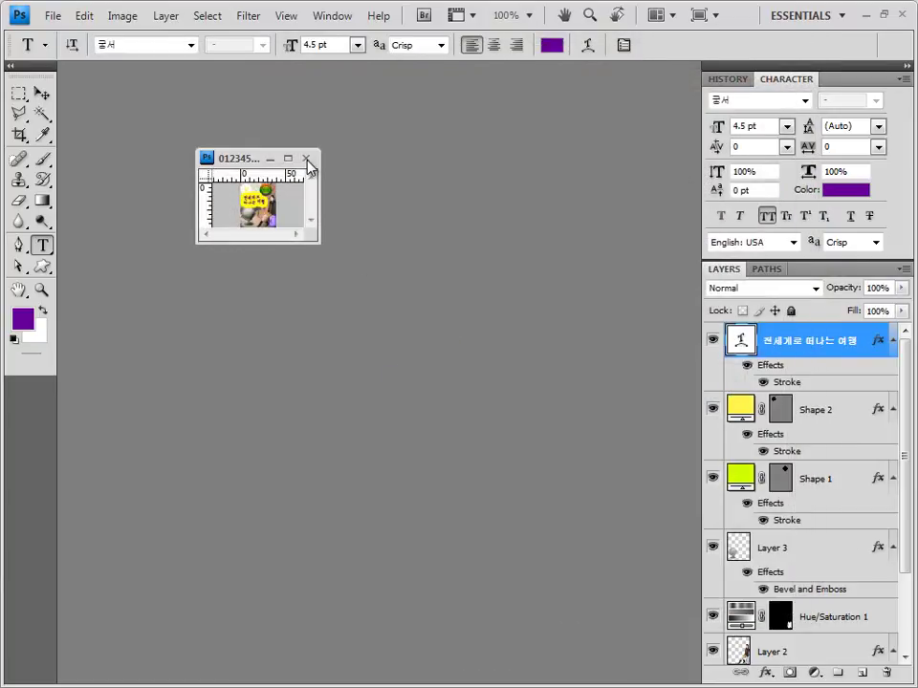
pyautogui.click(306, 159)
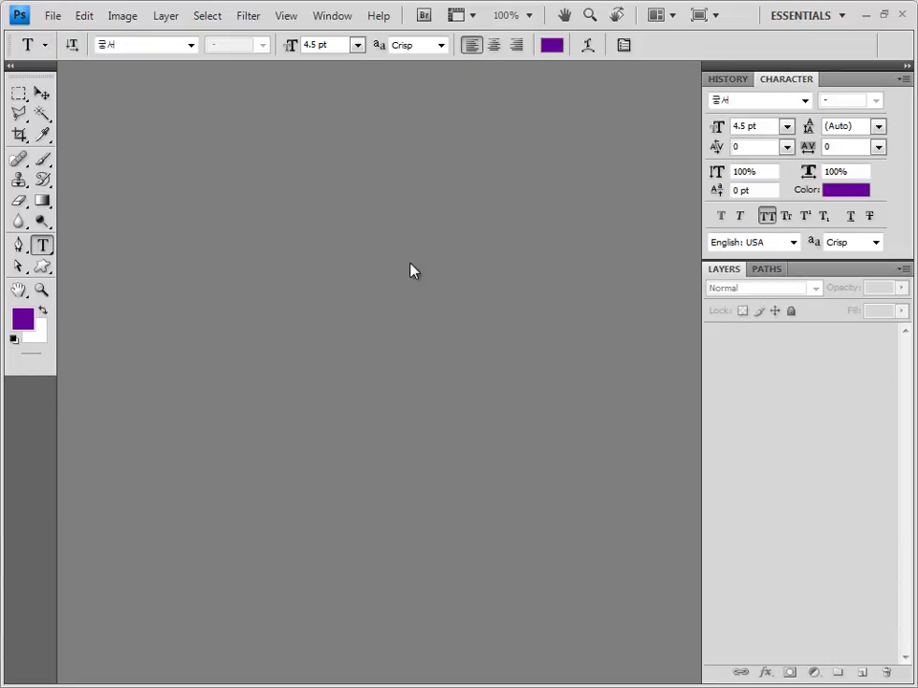
# - Select a group of image files and open them together
pyautogui.doubleClick(411, 272)
pyautogui.moveTo(439, 222); pyautogui.dragTo(376, 180)
pyautogui.click(738, 421)
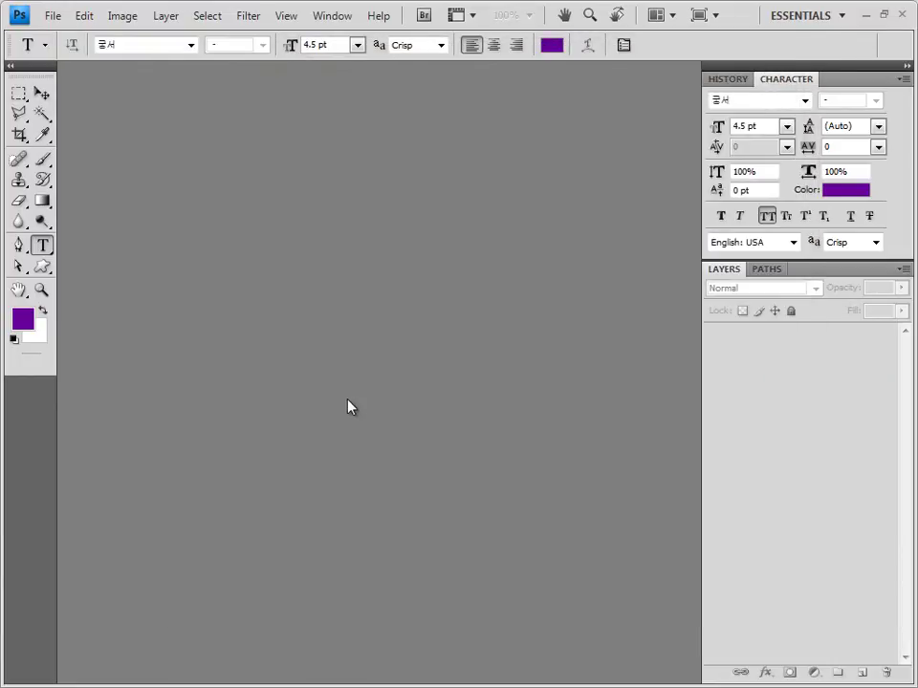